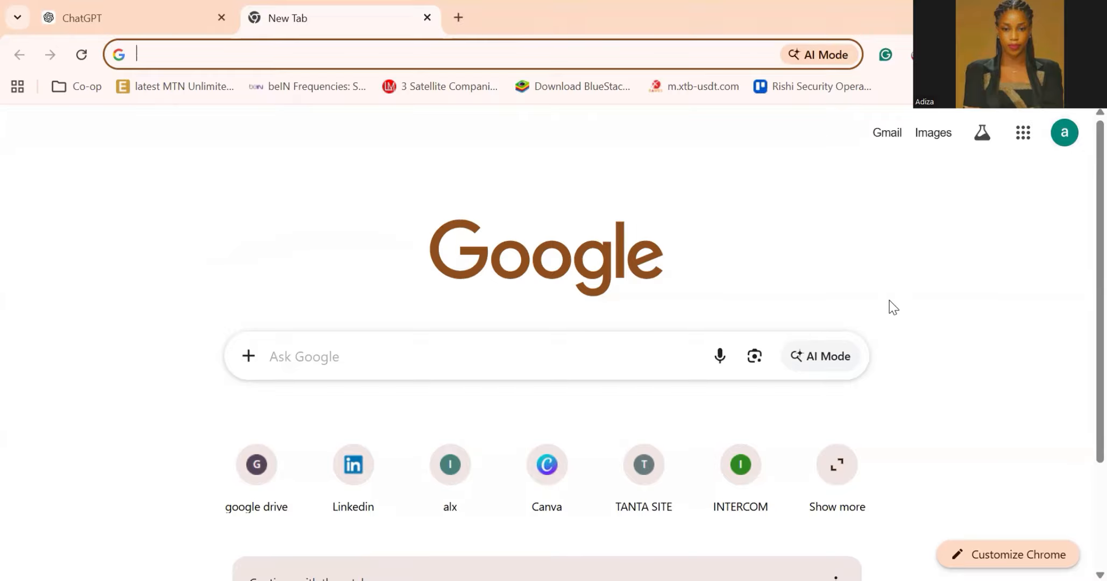
# Open Google Forms from the Google apps list and create a new blank form
pyautogui.click(1023, 135)
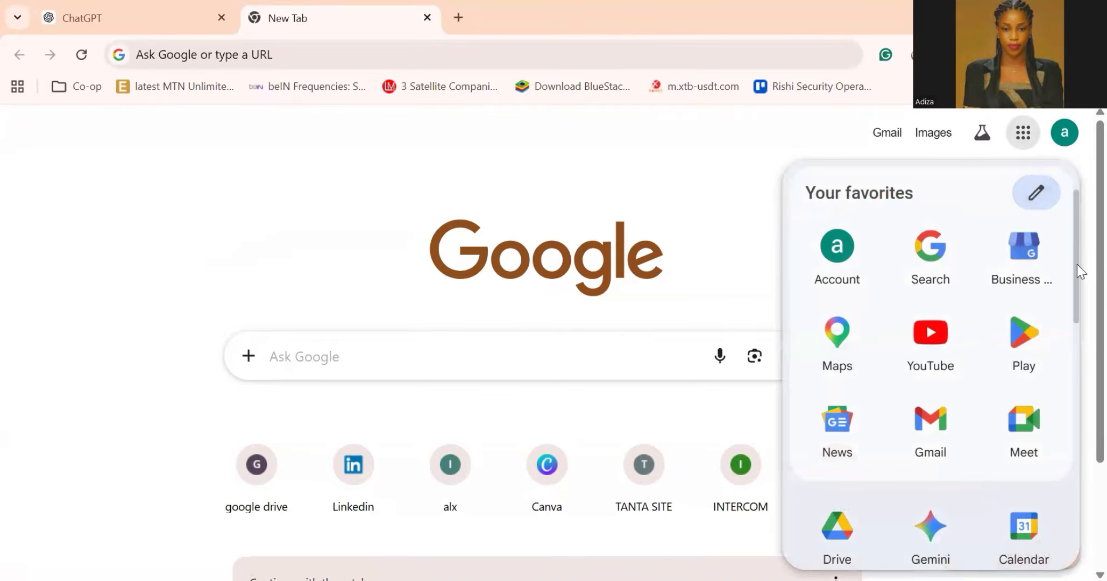
pyautogui.moveTo(1077, 263); pyautogui.dragTo(1081, 446)
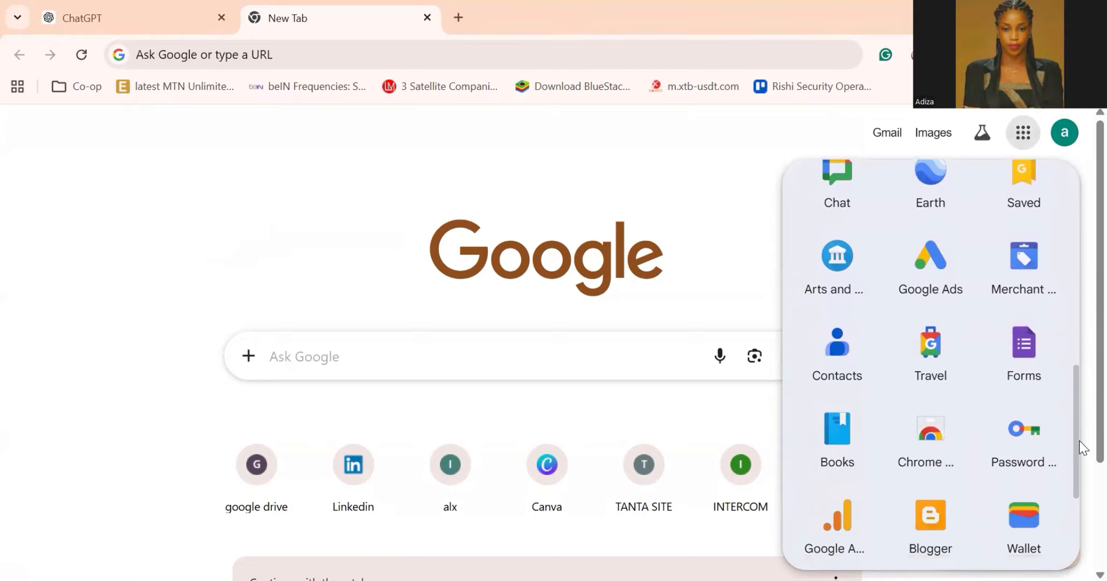
pyautogui.click(1028, 370)
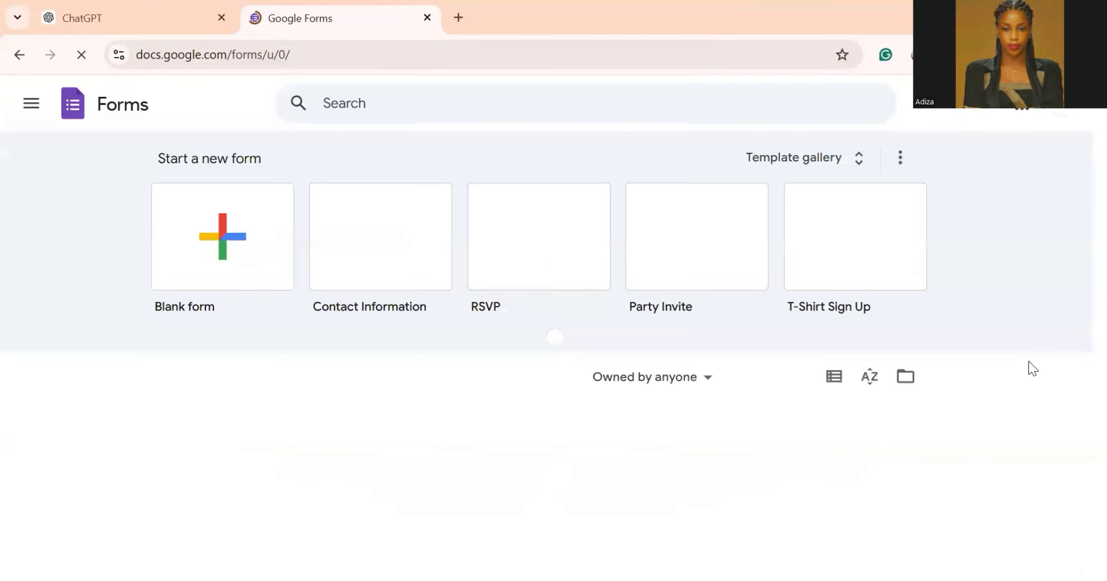
pyautogui.click(222, 237)
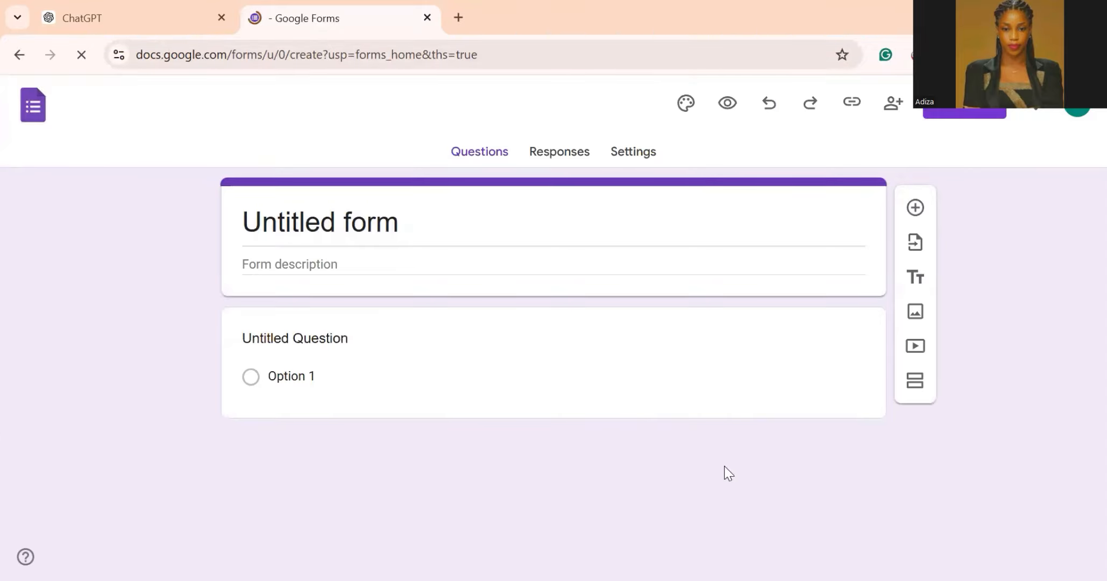
# Replace the untitled form's title with "CLIENT FEEDBACK FORM"
pyautogui.click(301, 217)
pyautogui.tripleClick(303, 215)
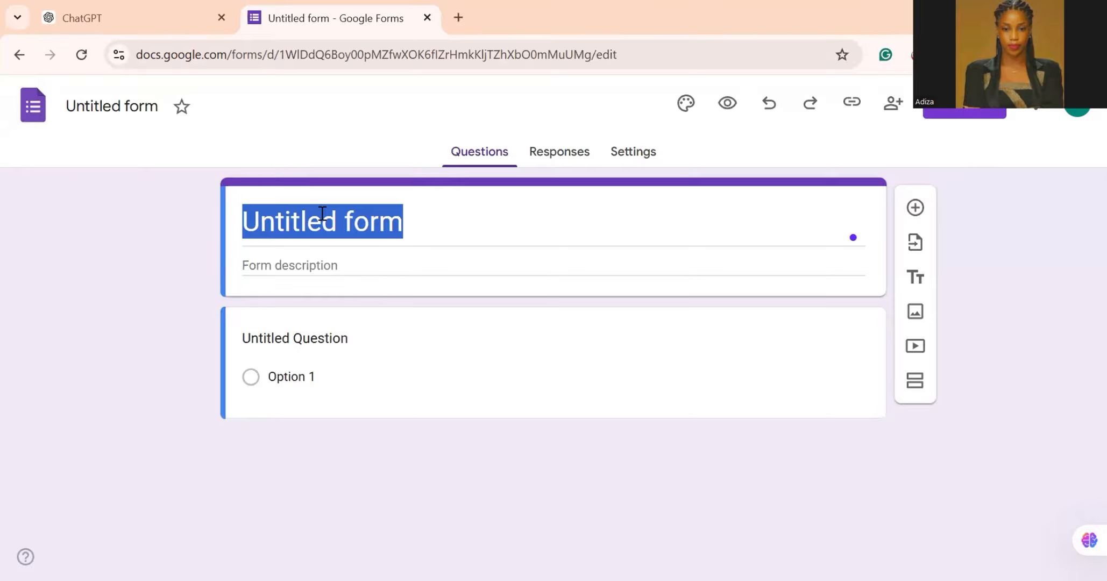
pyautogui.click(397, 212)
pyautogui.hotkey('ctrl', 'a')
pyautogui.write('C')
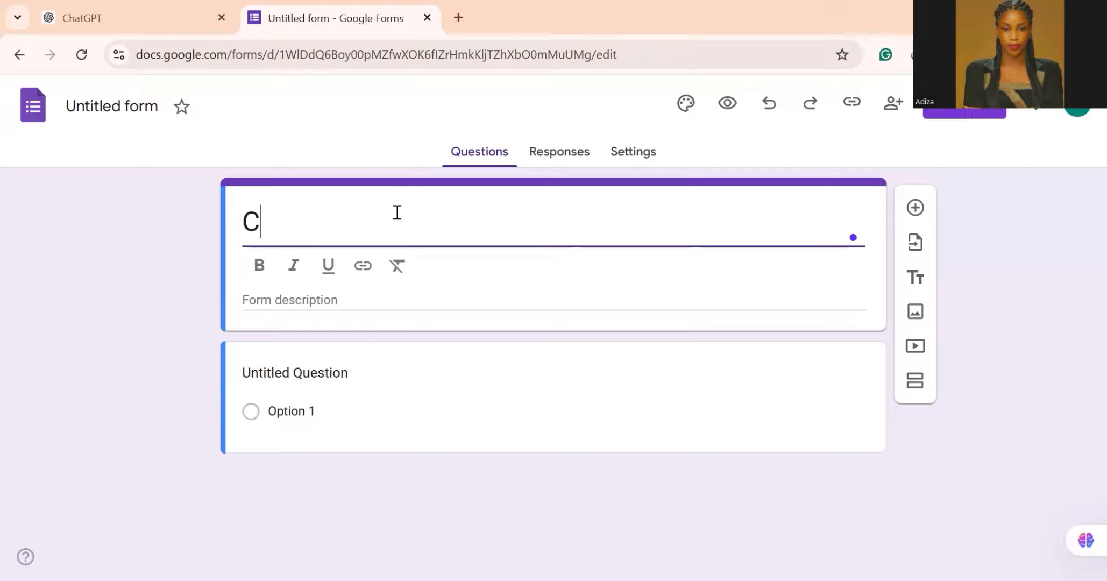
pyautogui.write('LIEN')
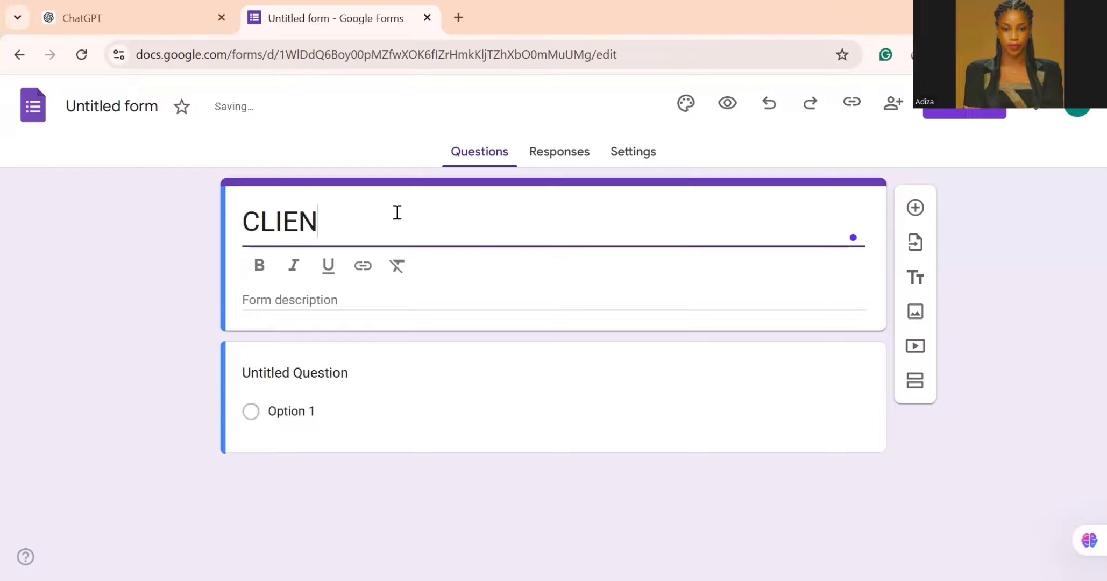
pyautogui.write('T FEED')
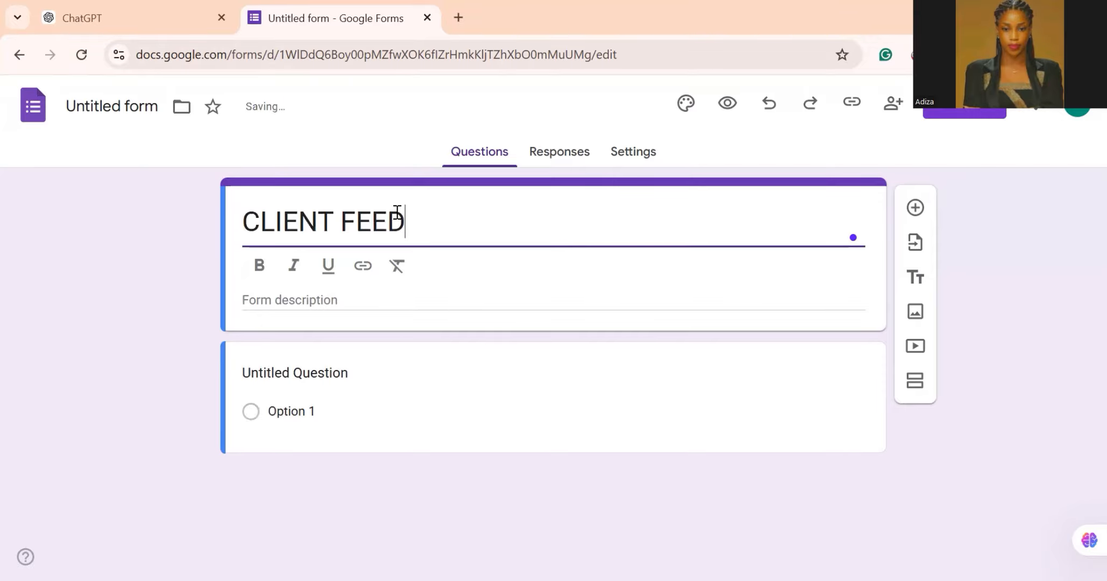
pyautogui.write('BACK FORM')
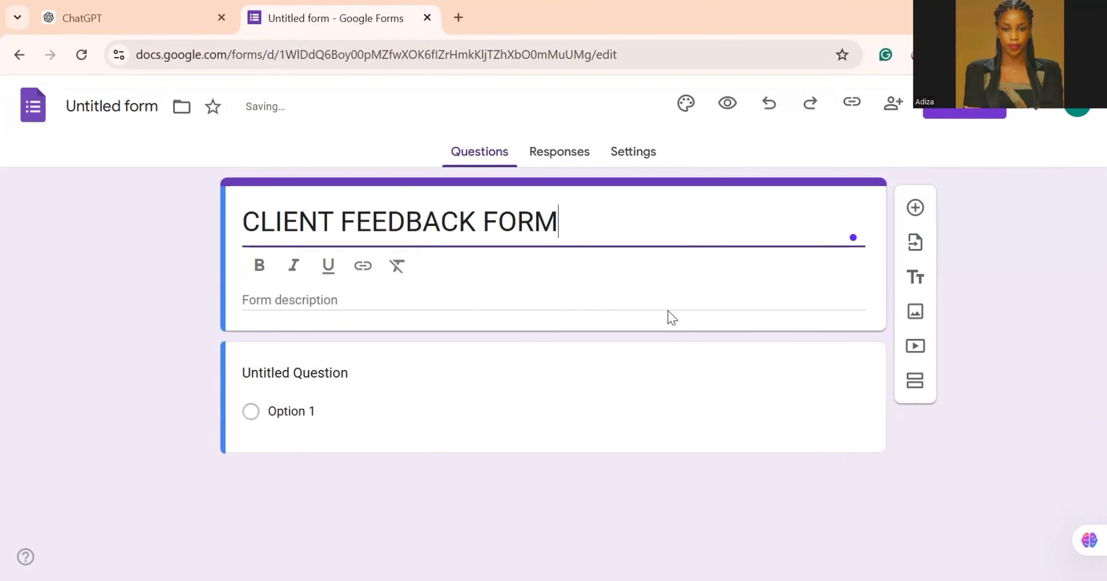
# Enter the form description "The purpose of this form is to get feedback from you so we can serve you better"
pyautogui.click(413, 299)
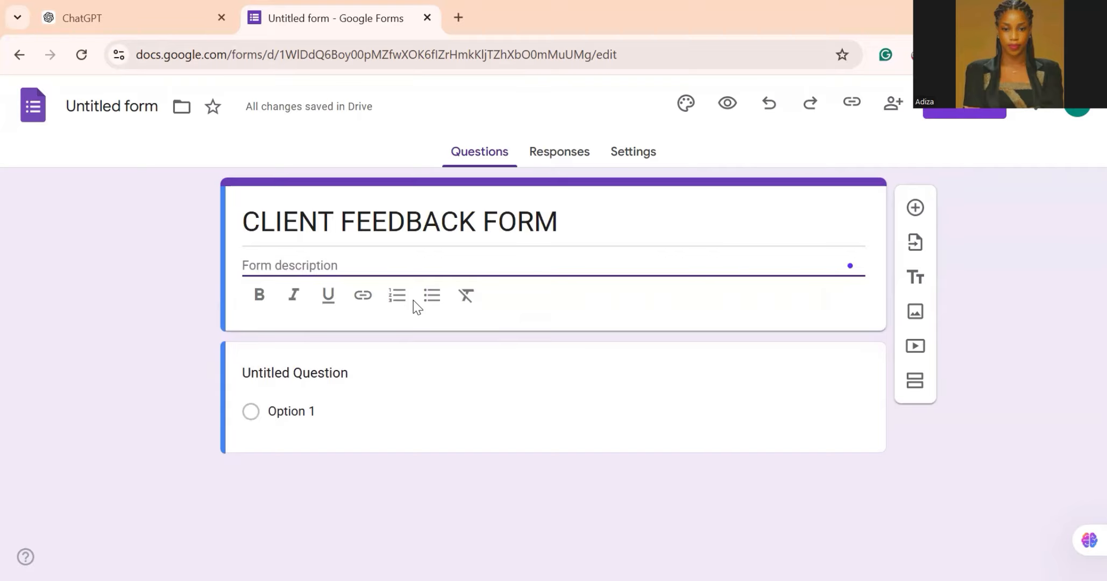
pyautogui.write('The ')
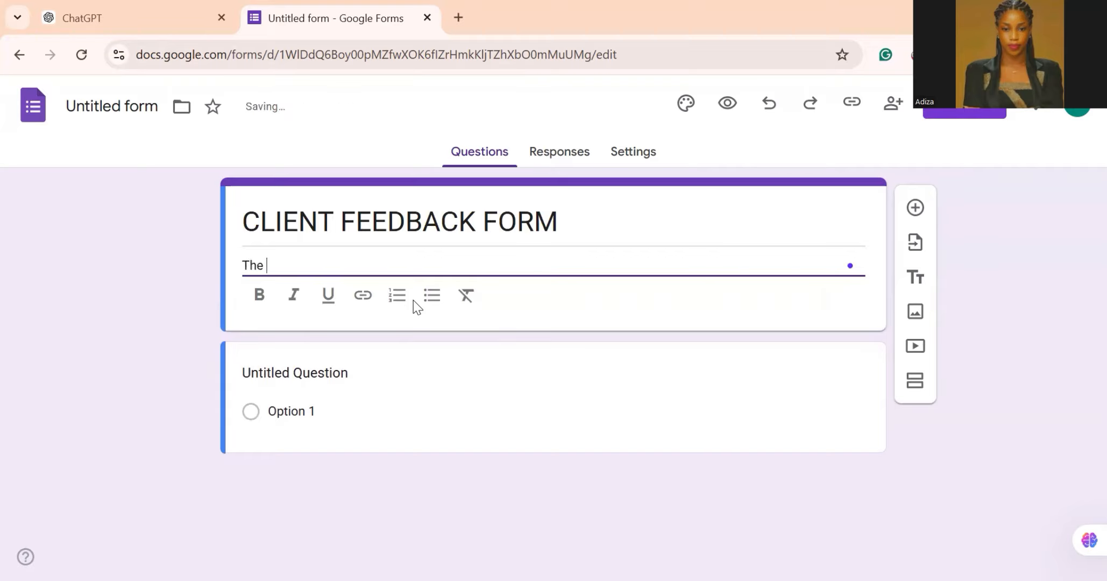
pyautogui.write('purpose of this')
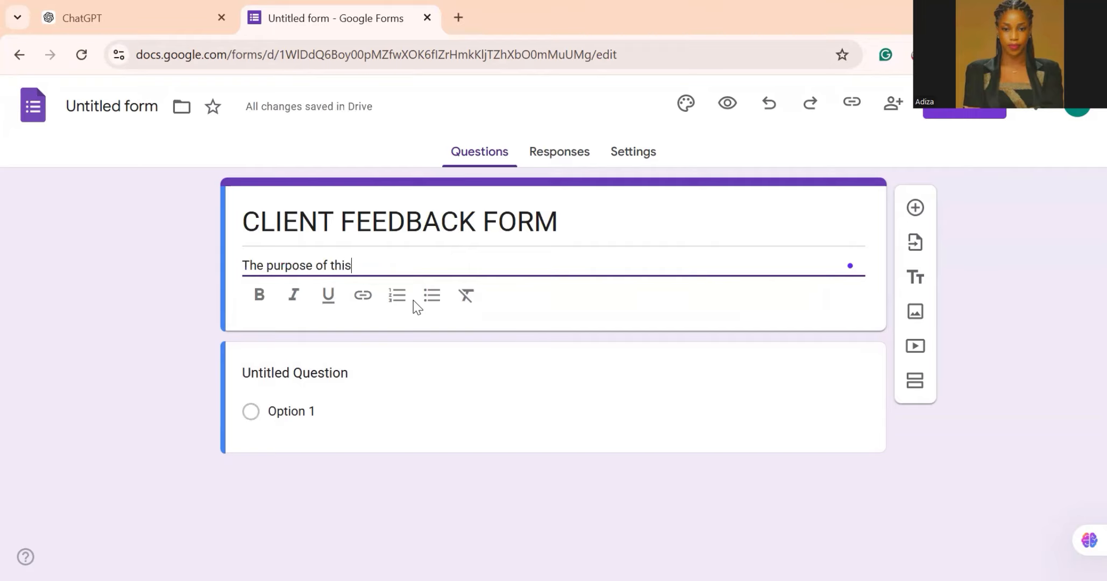
pyautogui.write(' fork')
pyautogui.press('BackSpace')
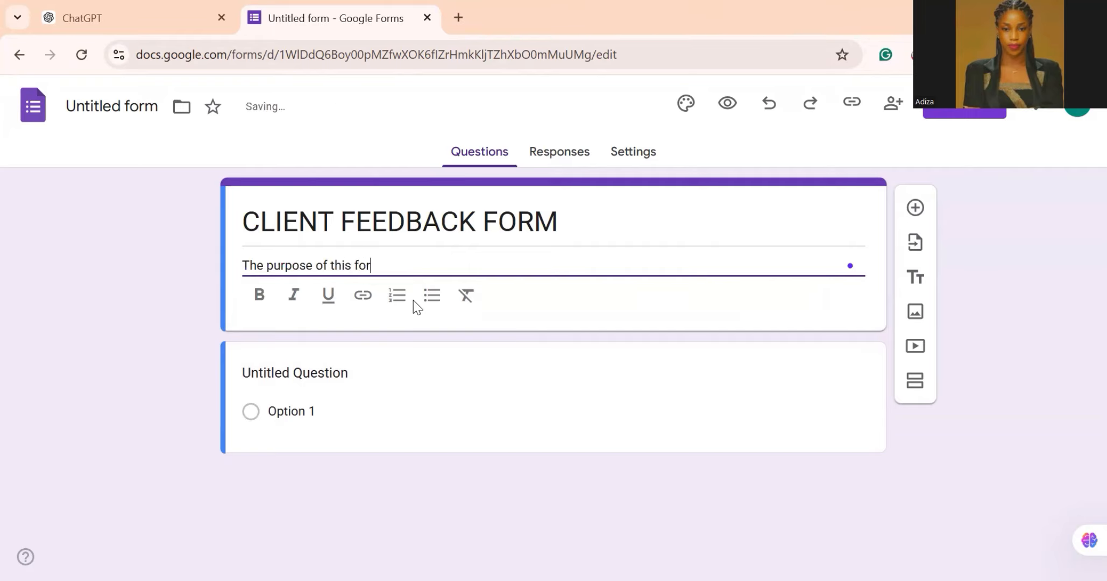
pyautogui.write('m is to get feedb')
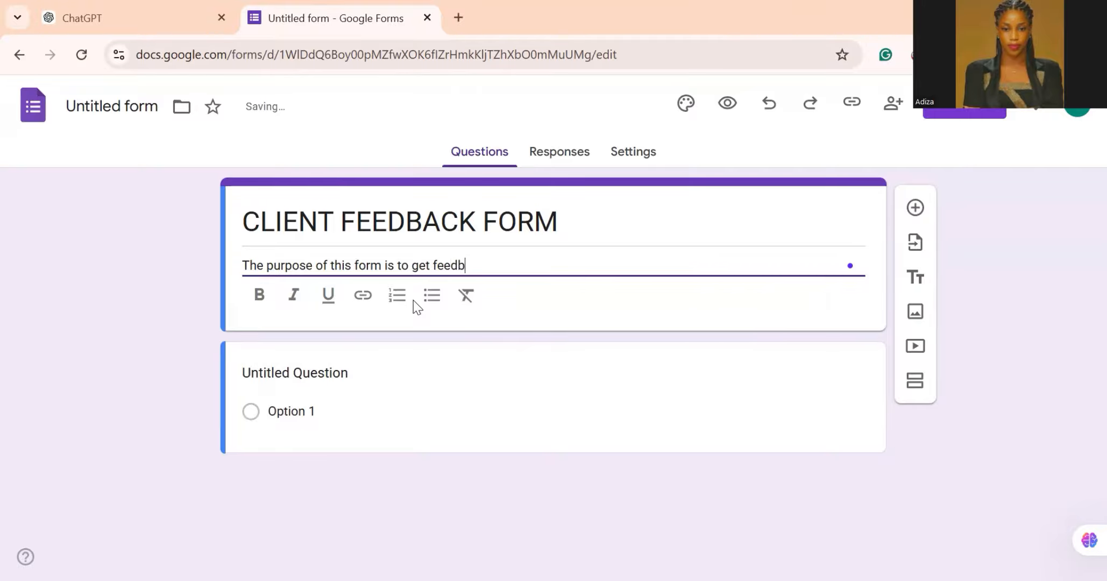
pyautogui.write('ack from you so w')
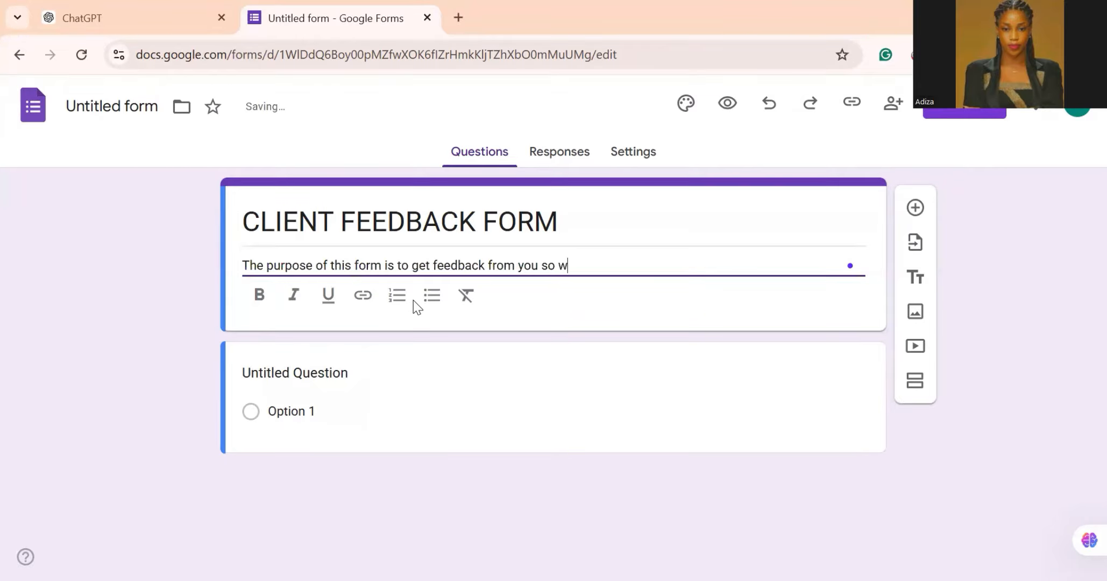
pyautogui.write('e can serve y')
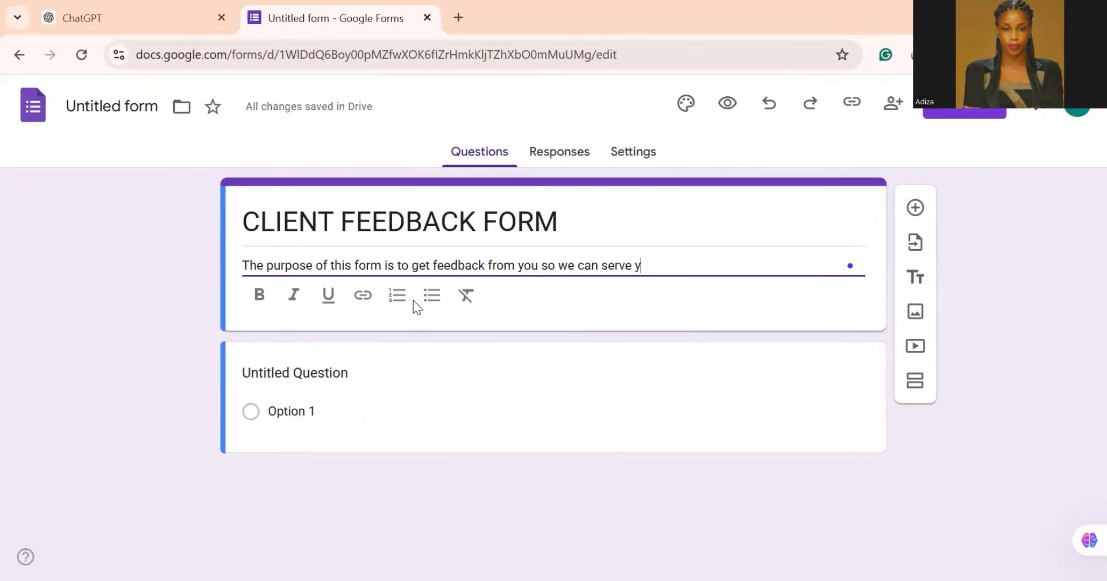
pyautogui.write('ou better')
# Replace the untitled first question's text with "Name"
pyautogui.click(312, 371)
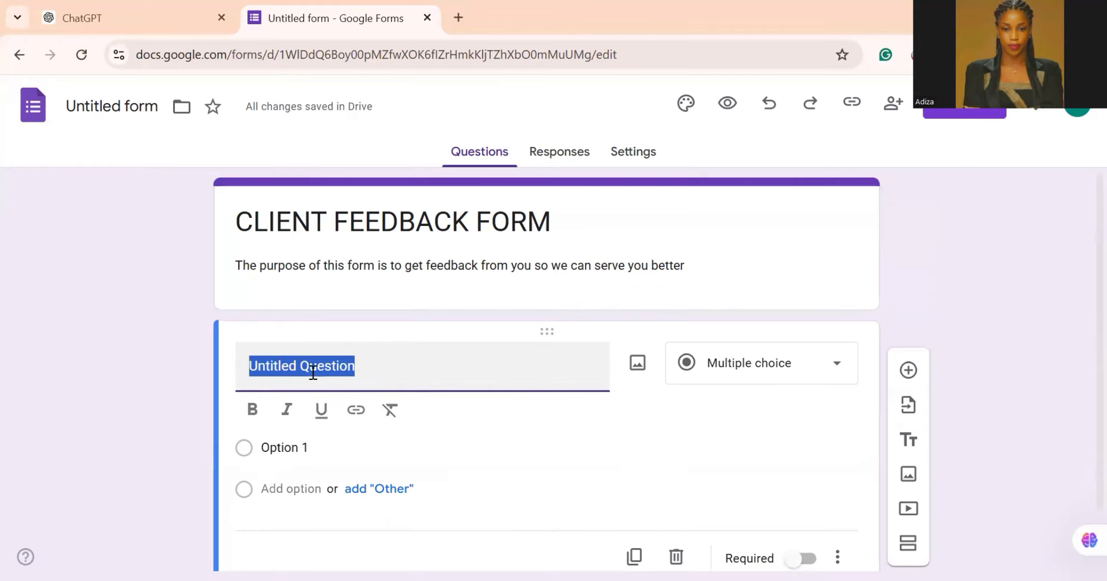
pyautogui.write('Nme')
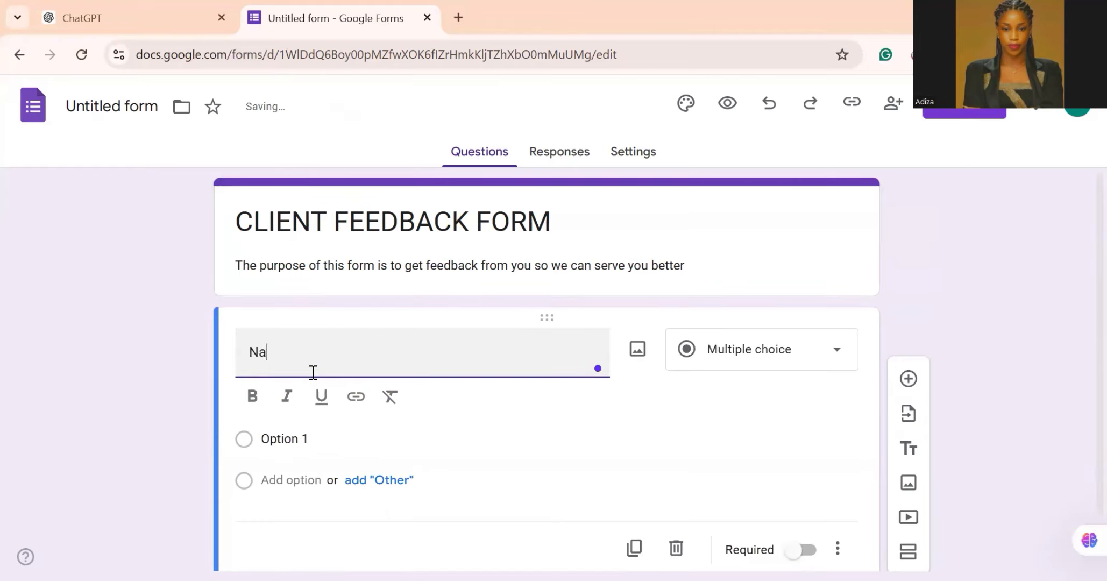
pyautogui.press('BackSpace')
pyautogui.press('BackSpace')
pyautogui.write('ame')
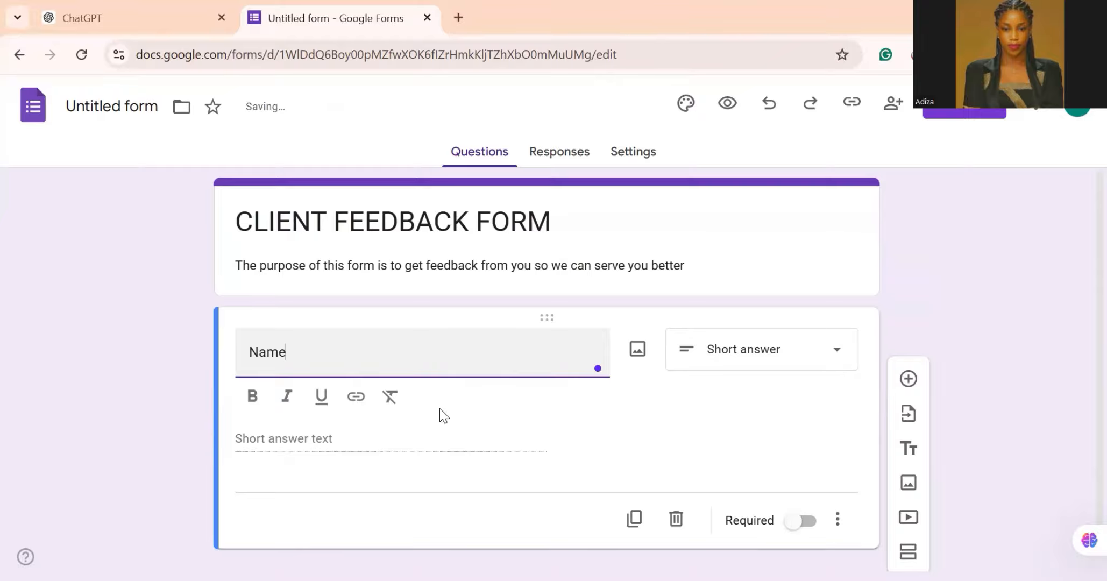
# Set the Name question's answer type to Short answer and make the question required
pyautogui.click(804, 364)
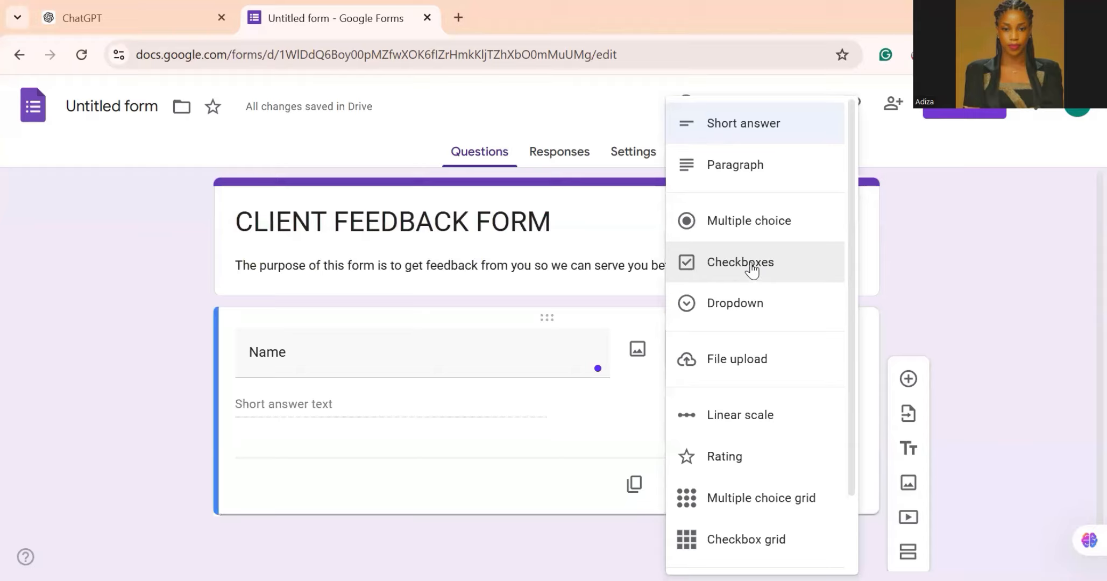
pyautogui.click(755, 127)
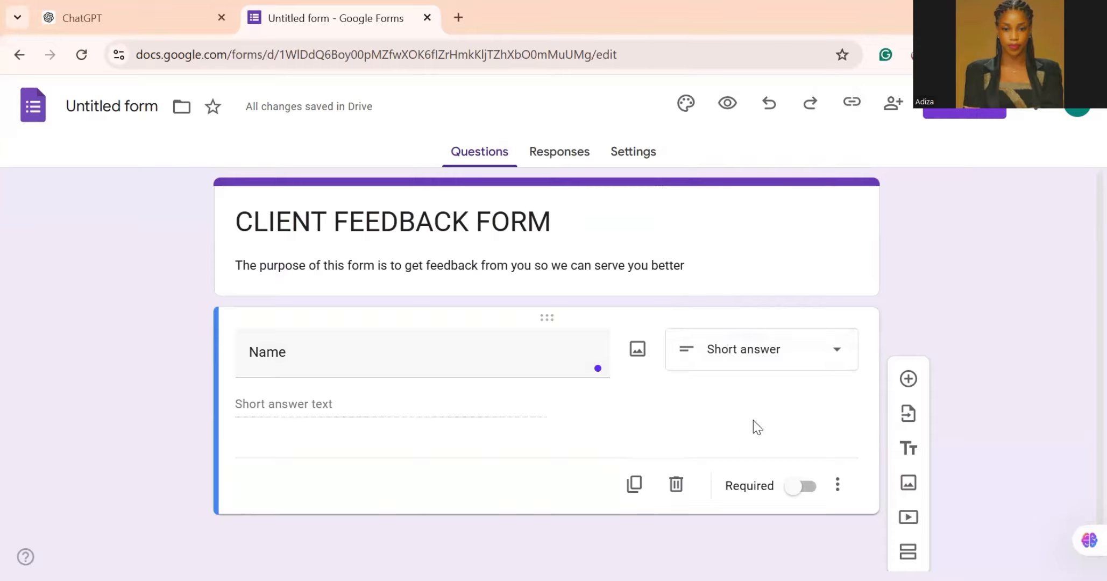
pyautogui.click(787, 487)
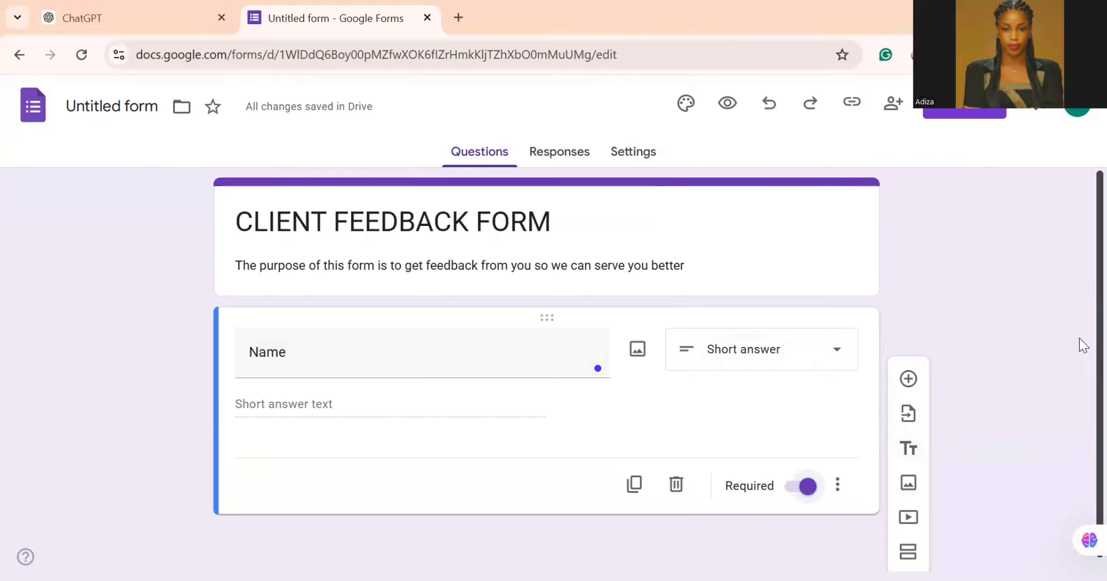
# Add a short-answer question titled "Email" below the Name question
pyautogui.scroll(-1, 1083, 344)
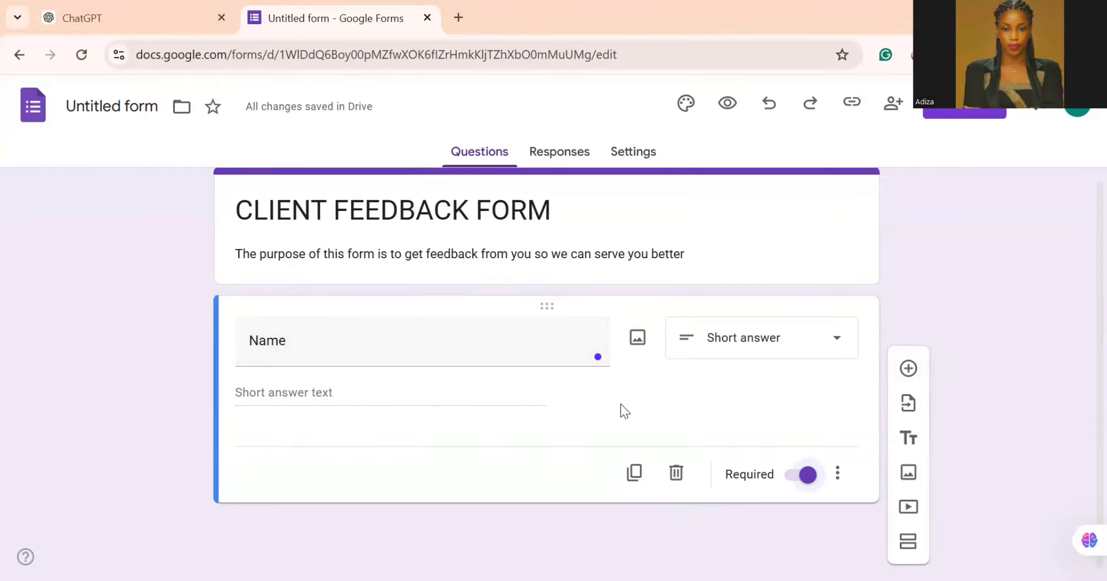
pyautogui.click(916, 370)
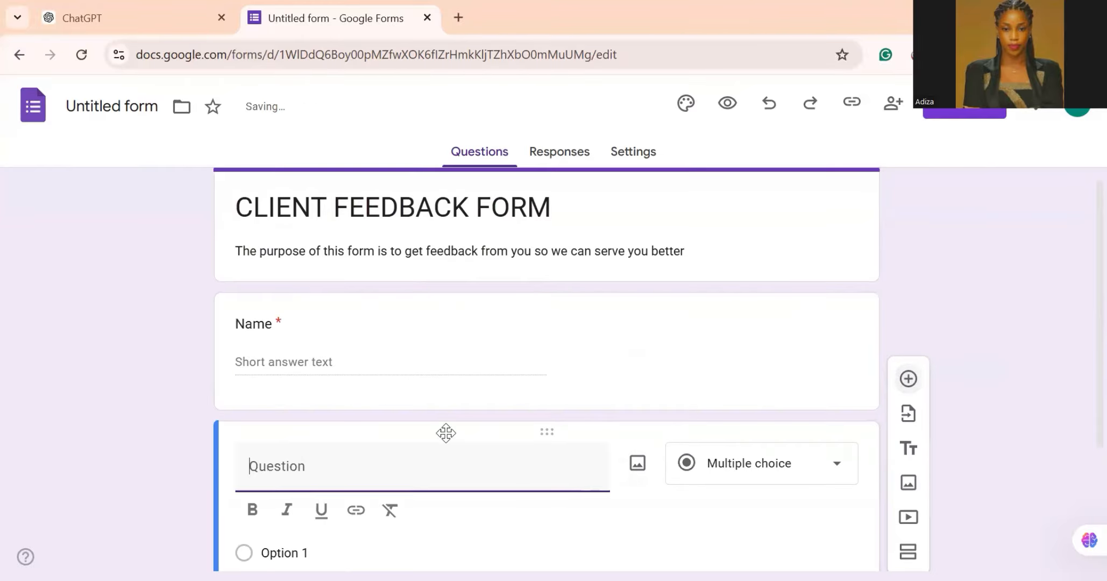
pyautogui.write('Email')
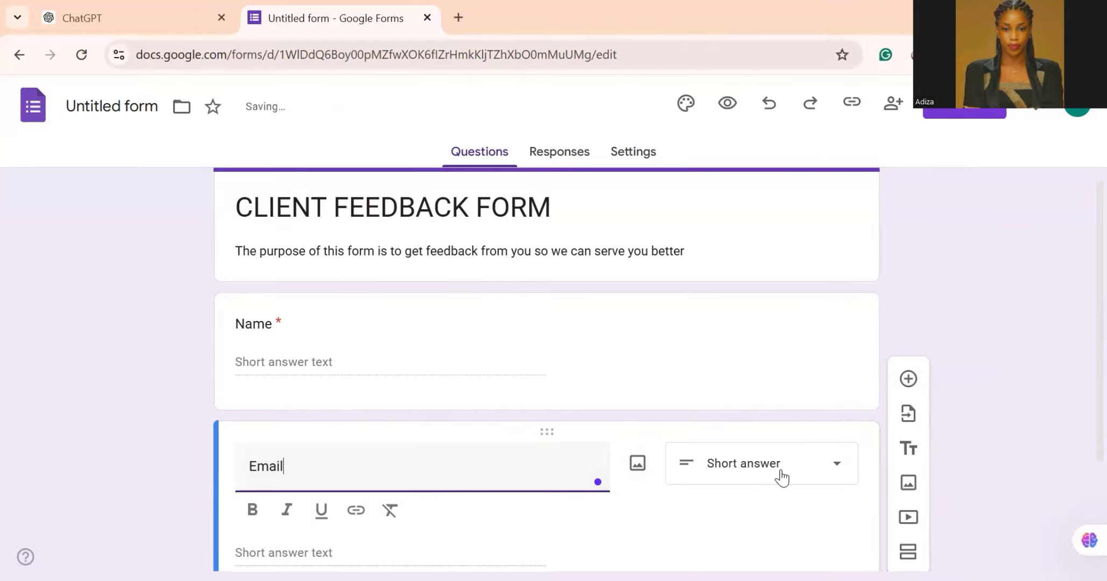
pyautogui.click(795, 524)
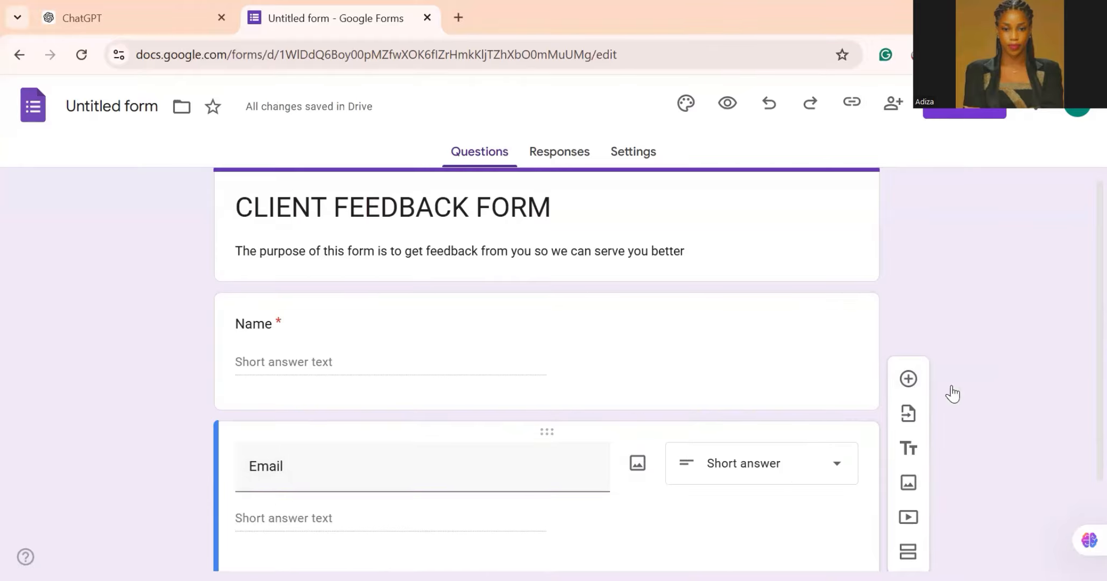
# Add a third question below Email with the text "What was your experience with our service"
pyautogui.scroll(-2, 1080, 359)
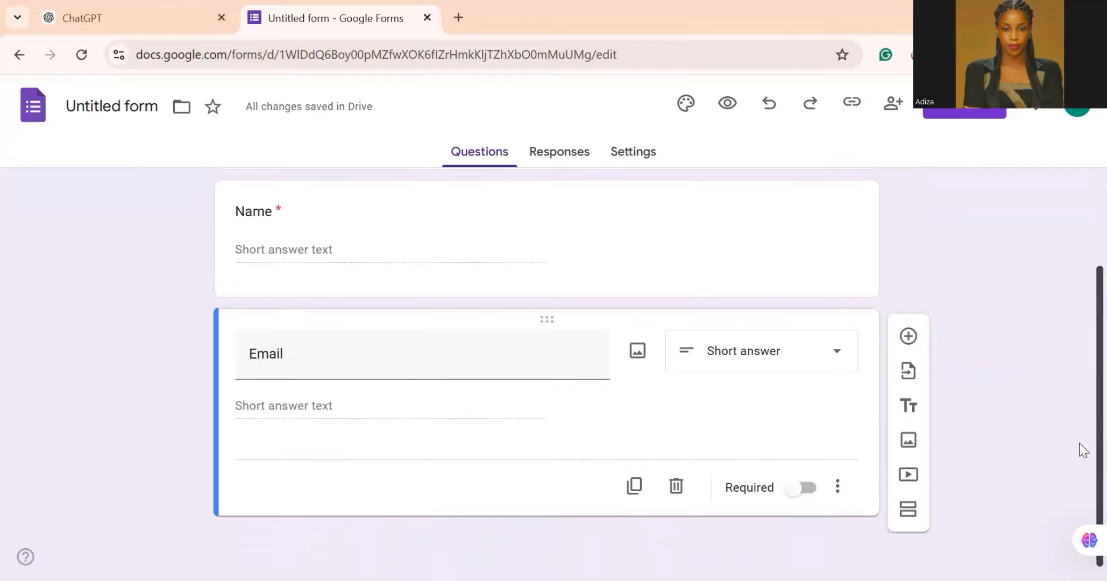
pyautogui.click(908, 340)
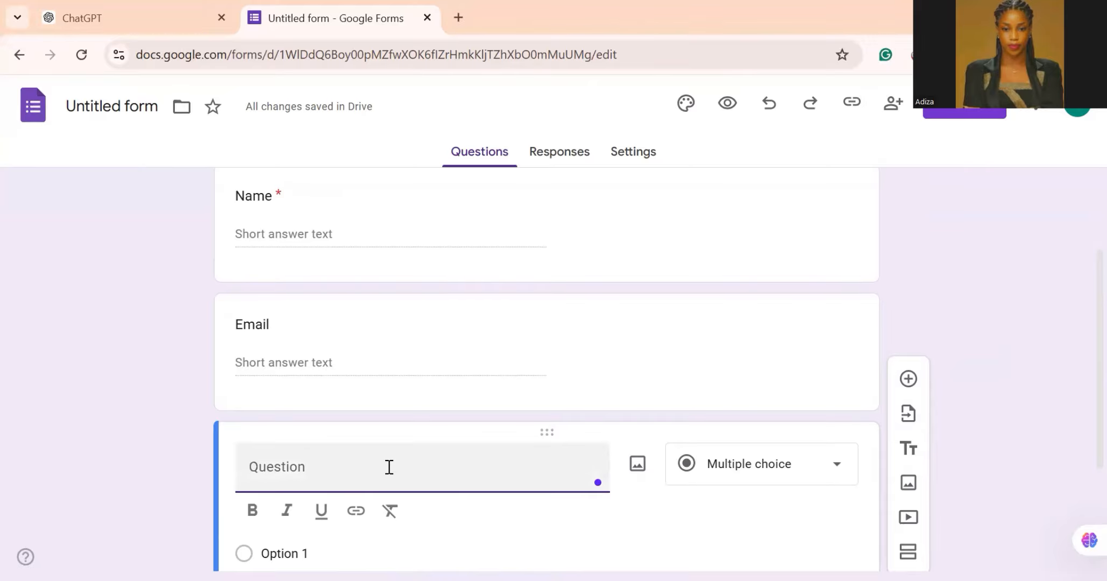
pyautogui.write('Wat ')
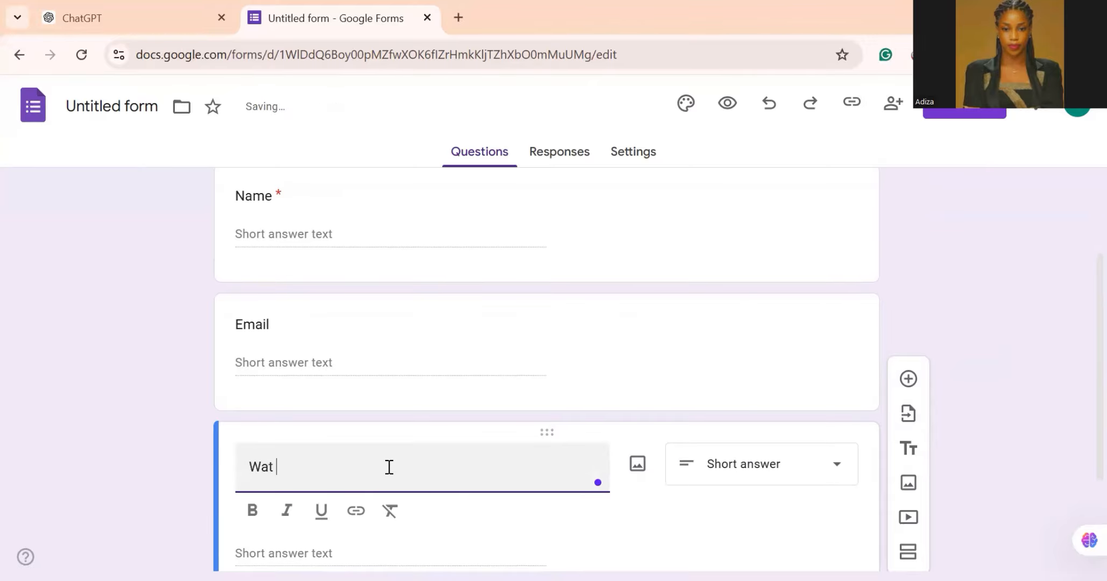
pyautogui.write('hat was your exper')
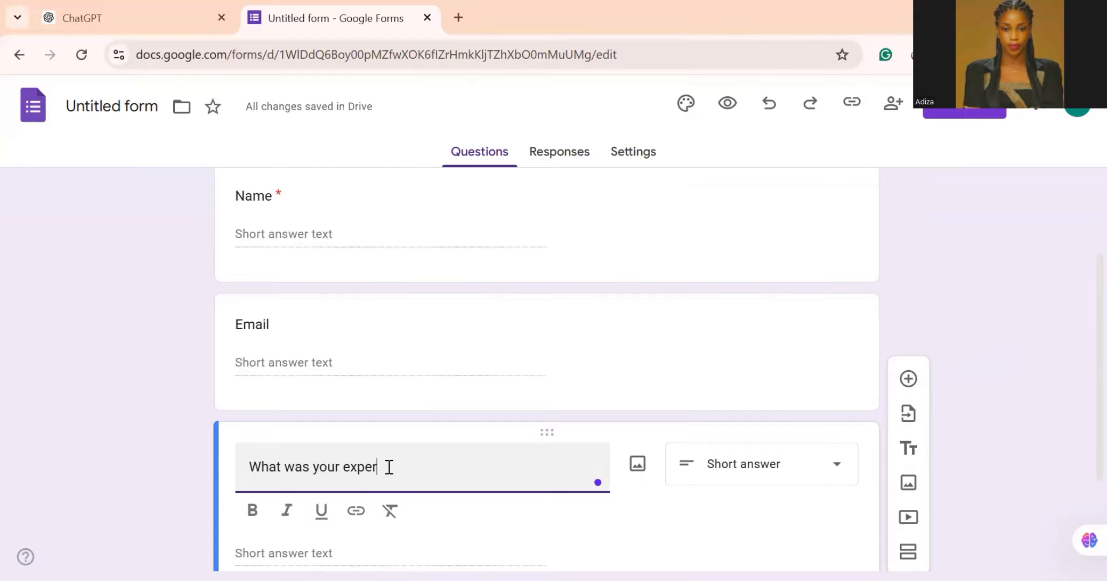
pyautogui.write('ienc')
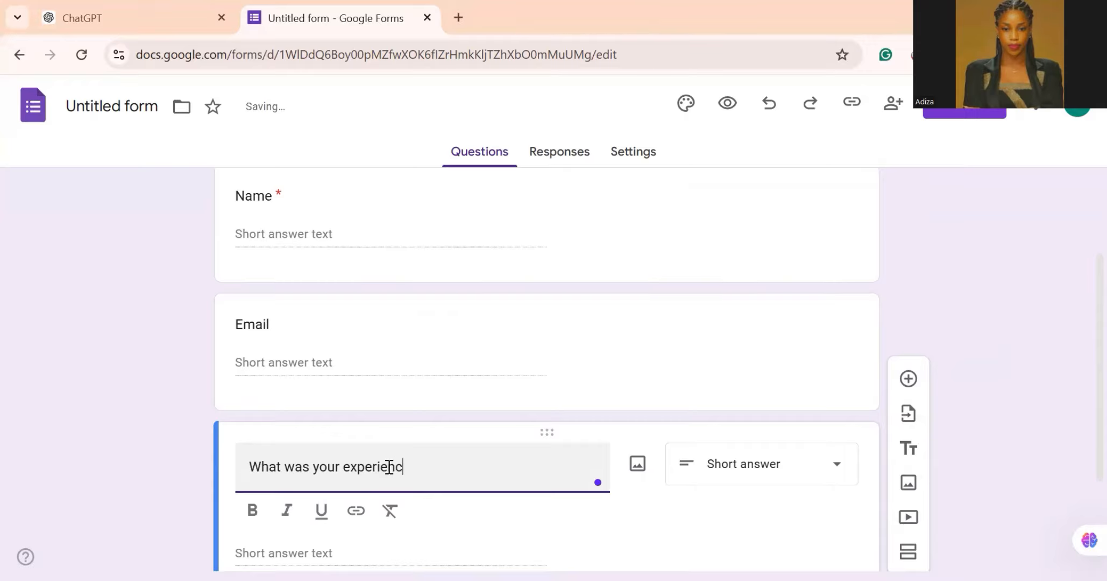
pyautogui.write('e with ur')
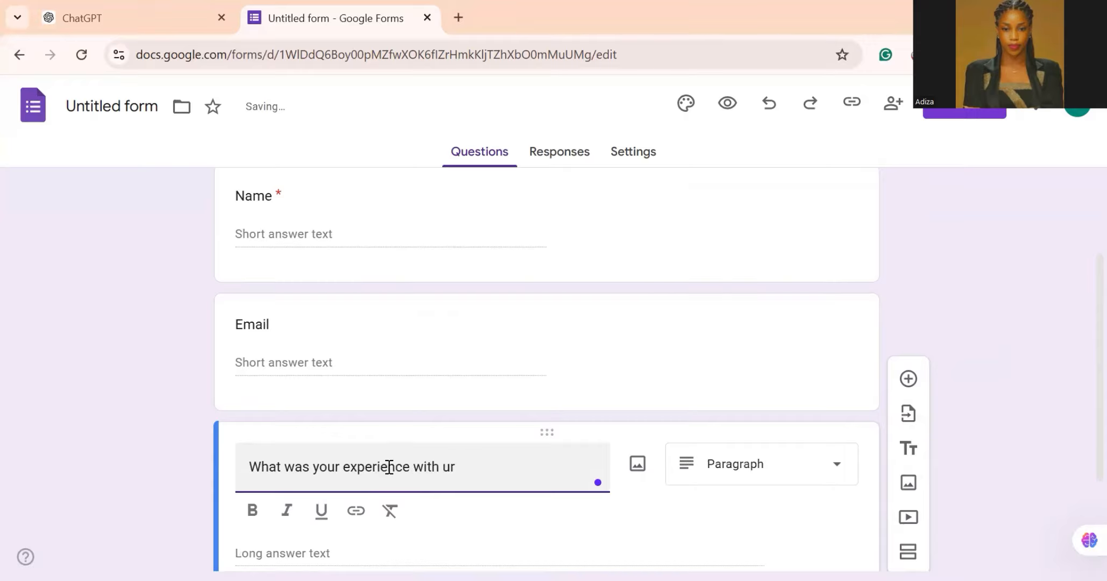
pyautogui.press('BackSpace')
pyautogui.press('BackSpace')
pyautogui.write('oy')
pyautogui.write('r service')
# Change the answer type of the service experience question to Multiple choice
pyautogui.click(784, 477)
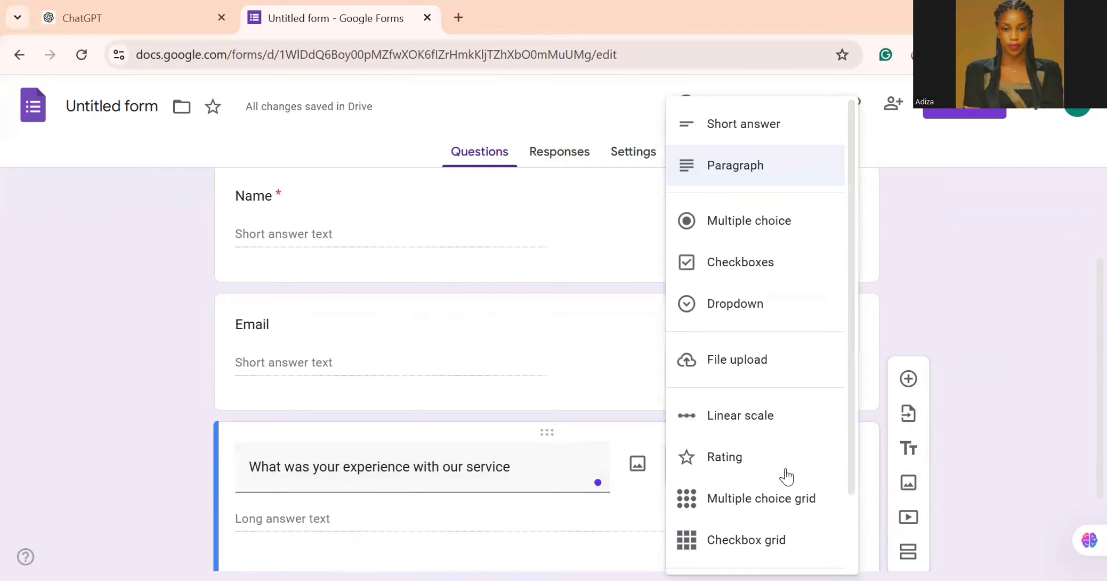
pyautogui.click(766, 235)
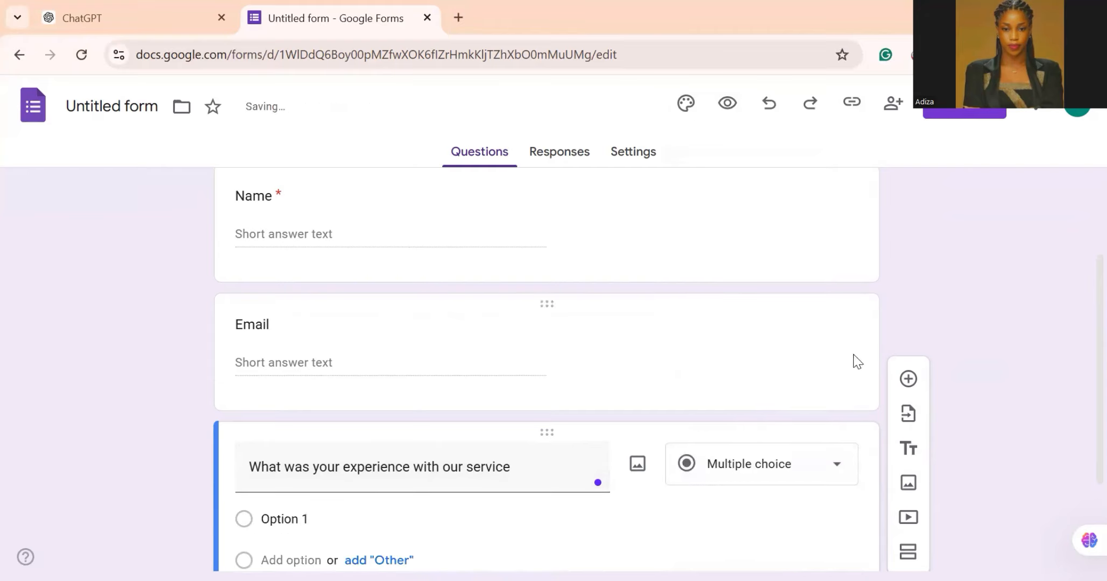
pyautogui.scroll(-2, 1080, 323)
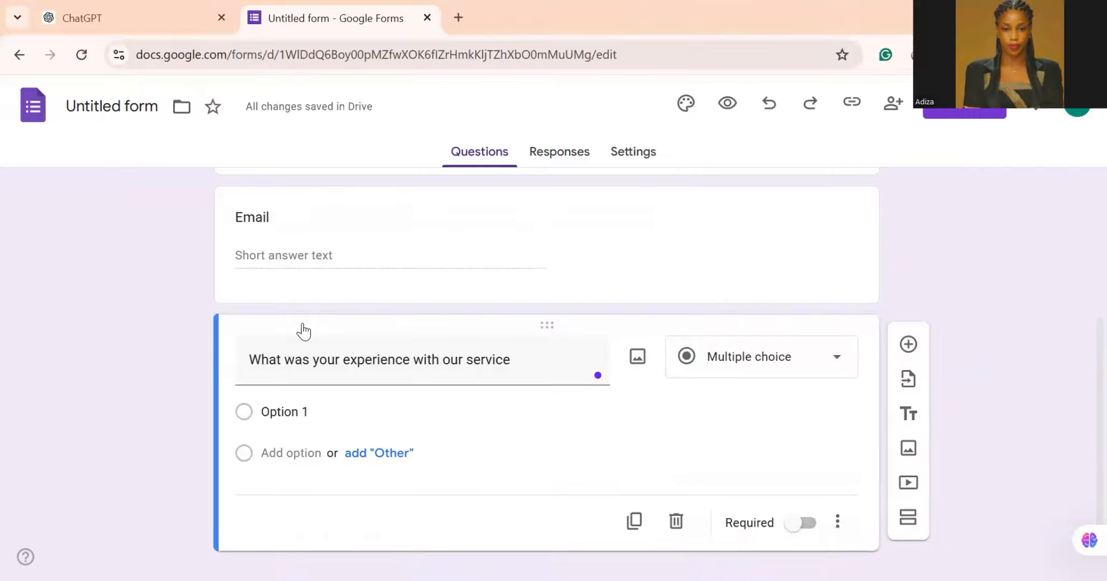
# Enter "Very satisfied", "Unsatisfied" and "Satisfied" as the first three answer options of the service experience question
pyautogui.click(307, 411)
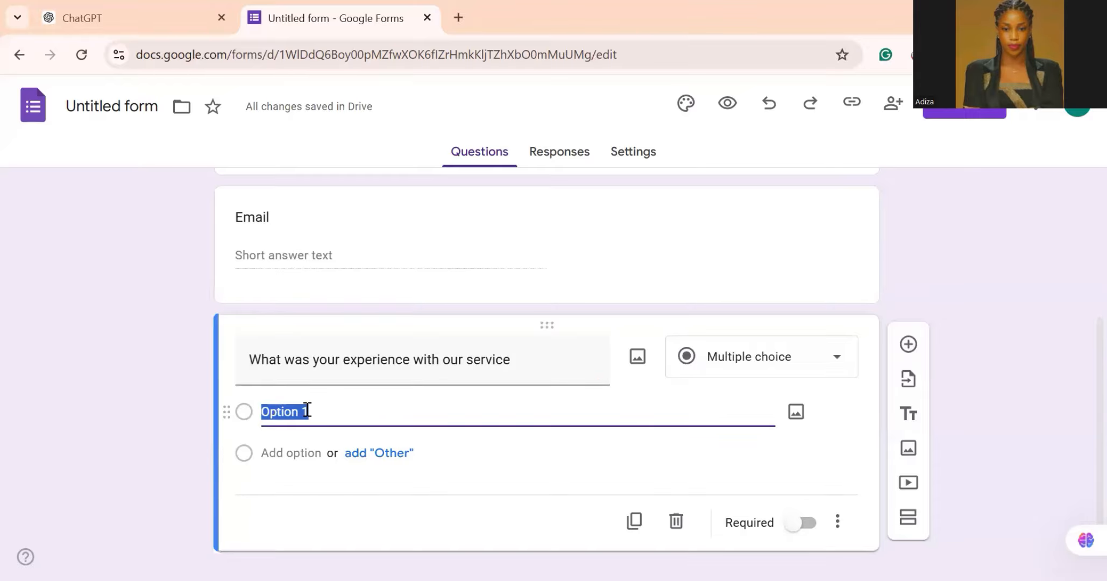
pyautogui.write('Vey')
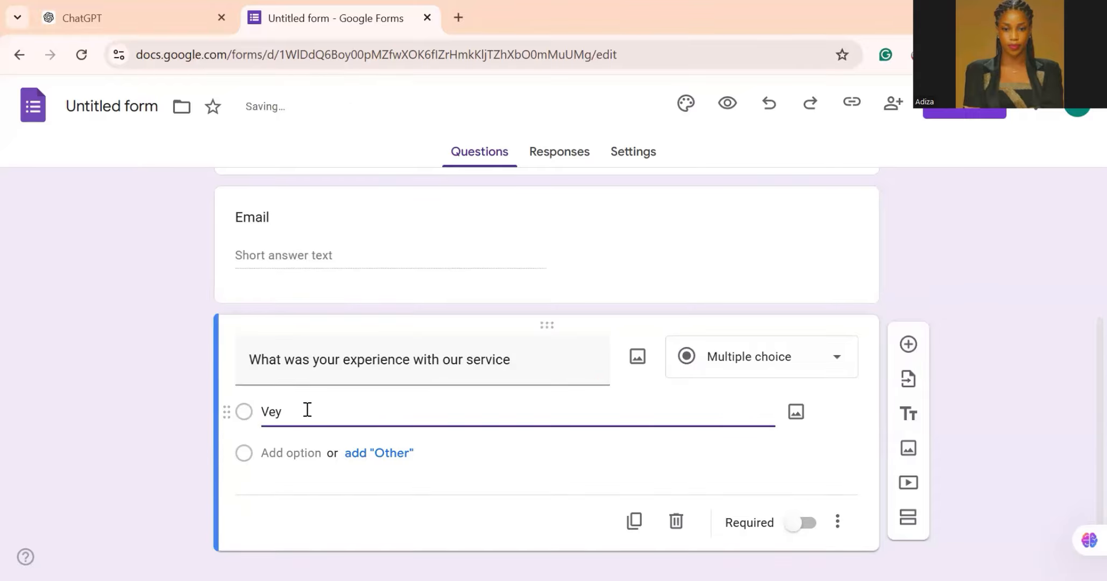
pyautogui.write('ry satisfied')
pyautogui.click(292, 456)
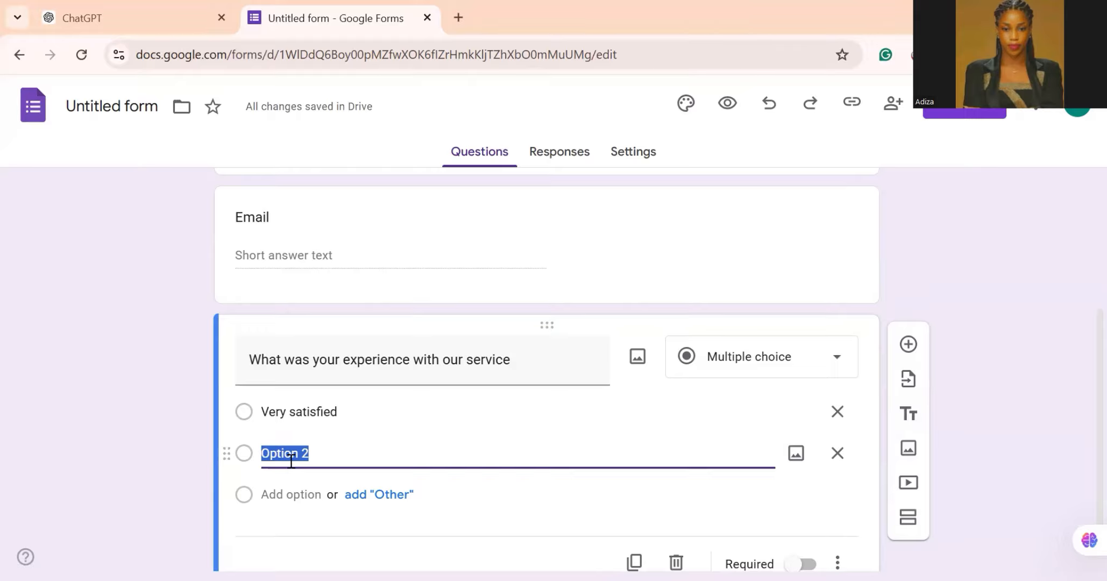
pyautogui.write('Unsatisfied')
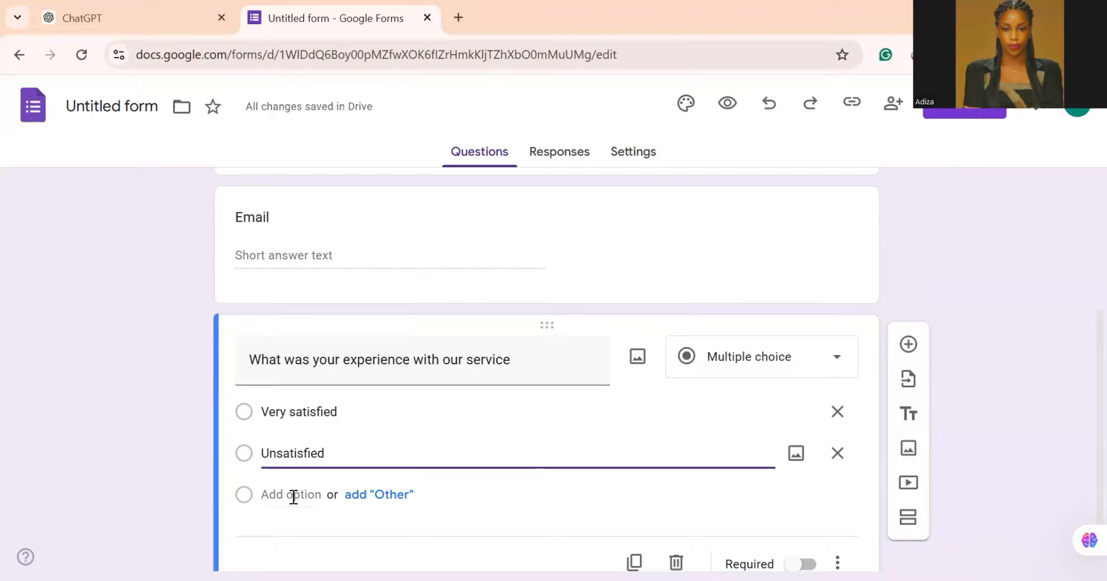
pyautogui.click(293, 496)
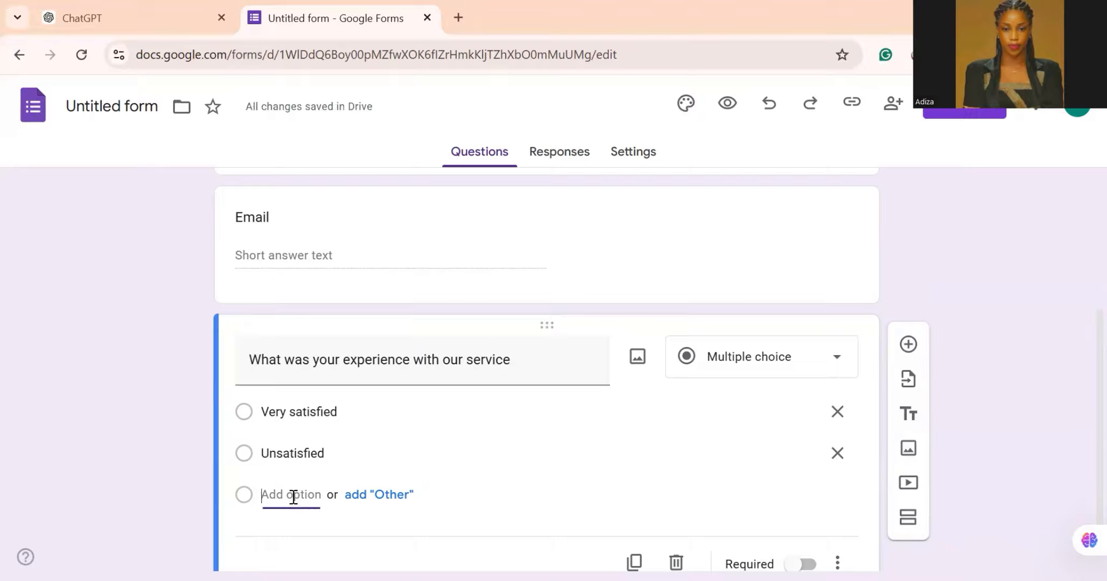
pyautogui.write('Sati')
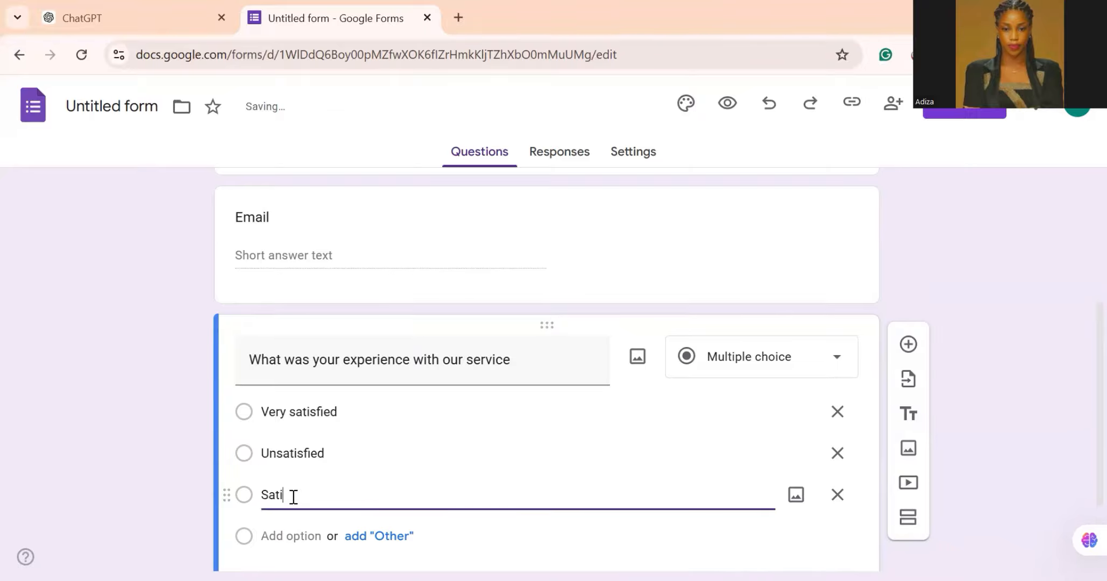
pyautogui.write('sfied')
# Add a fourth option "Very unsatisfied" to the service experience question and make the question required
pyautogui.scroll(-2, 294, 496)
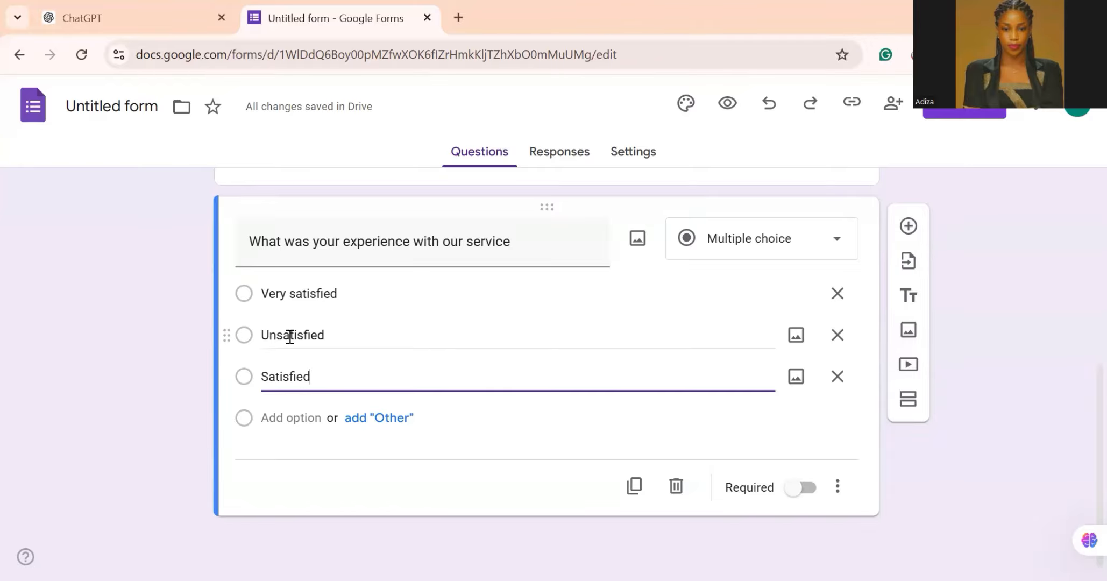
pyautogui.click(285, 424)
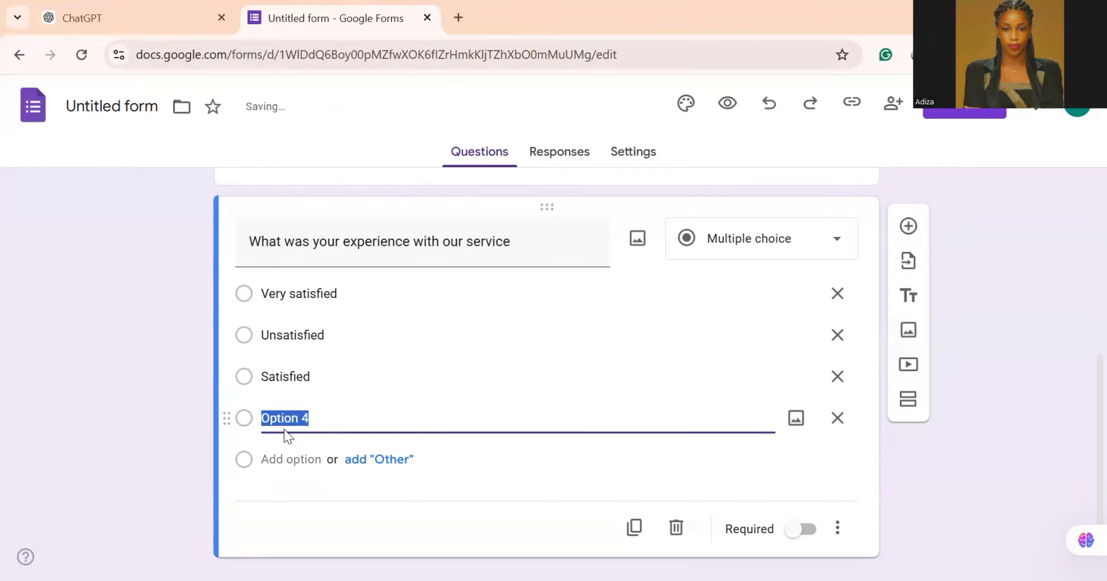
pyautogui.write('Very un')
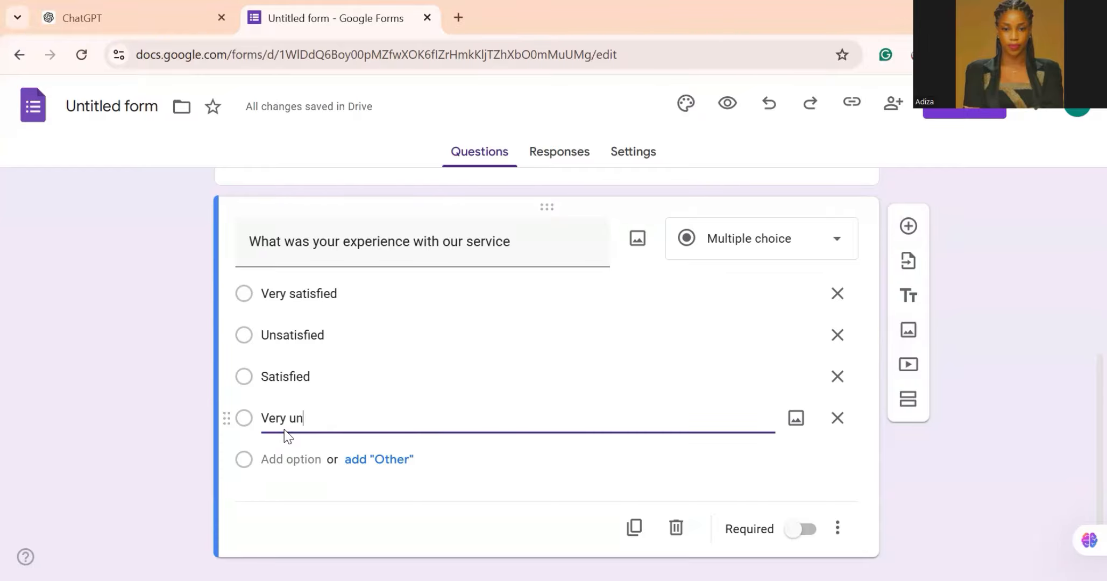
pyautogui.write('satisf')
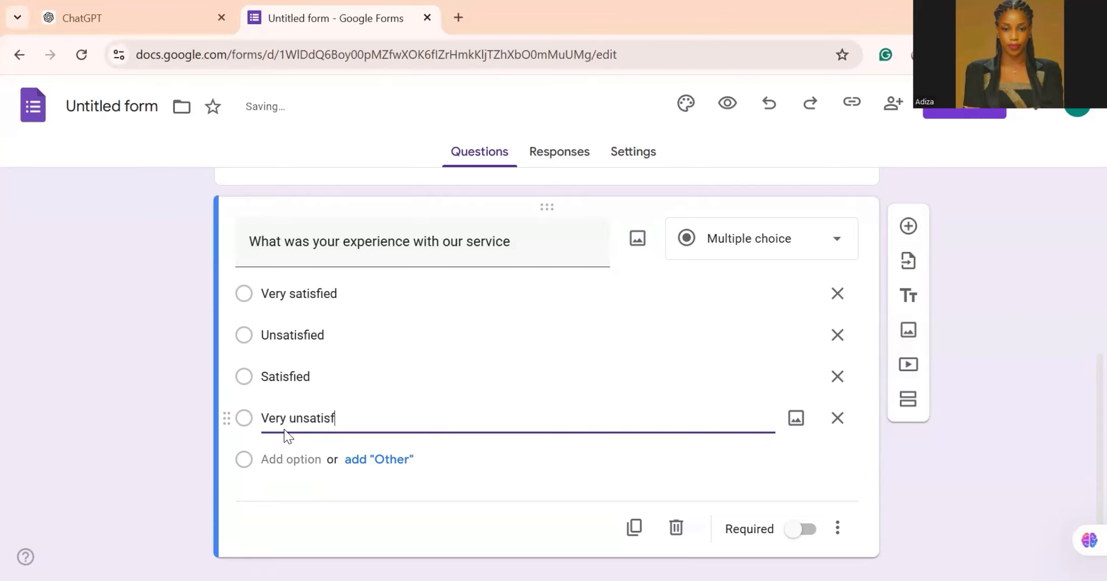
pyautogui.write('ied')
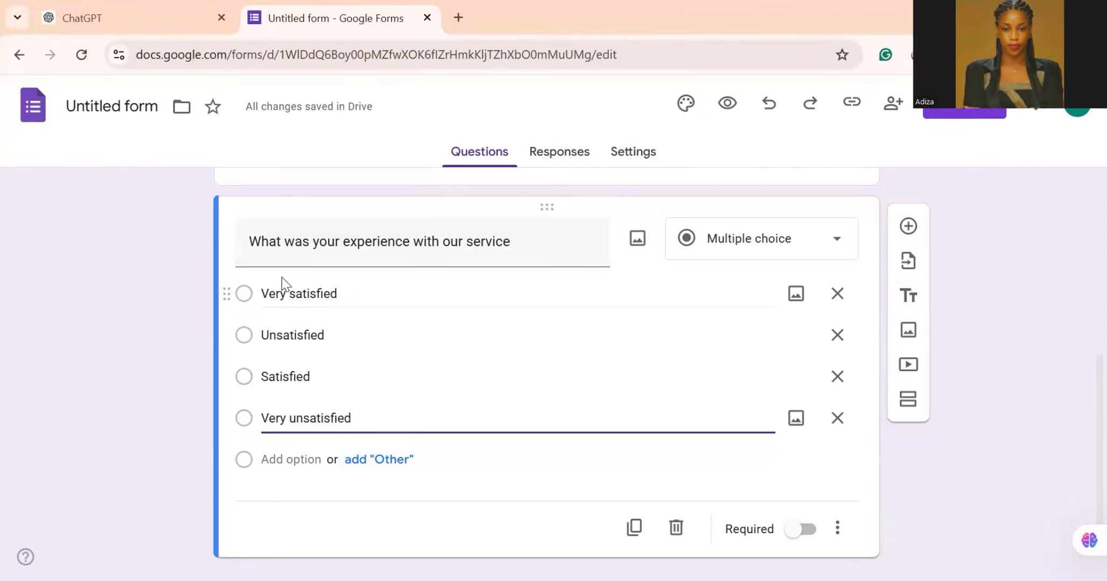
pyautogui.click(794, 529)
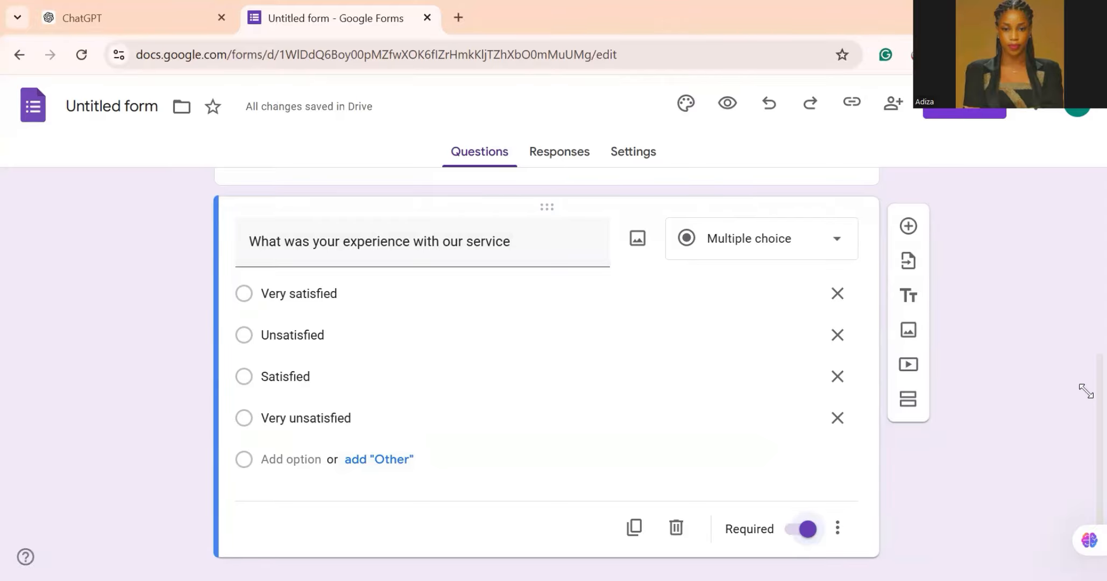
# Add a new question below the service experience question with the text "Response rate"
pyautogui.scroll(-1, 1081, 430)
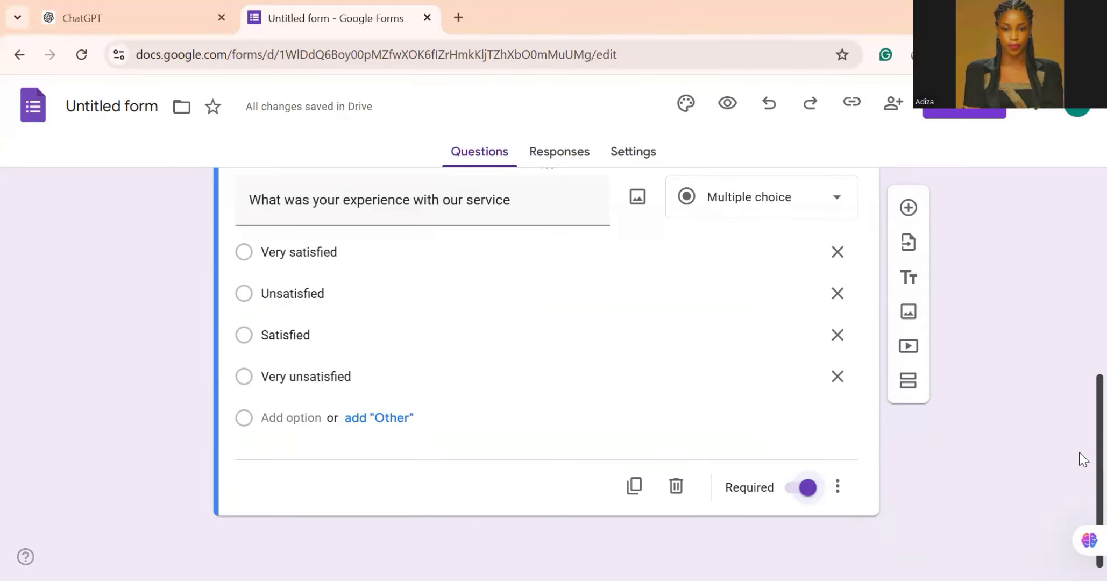
pyautogui.click(909, 211)
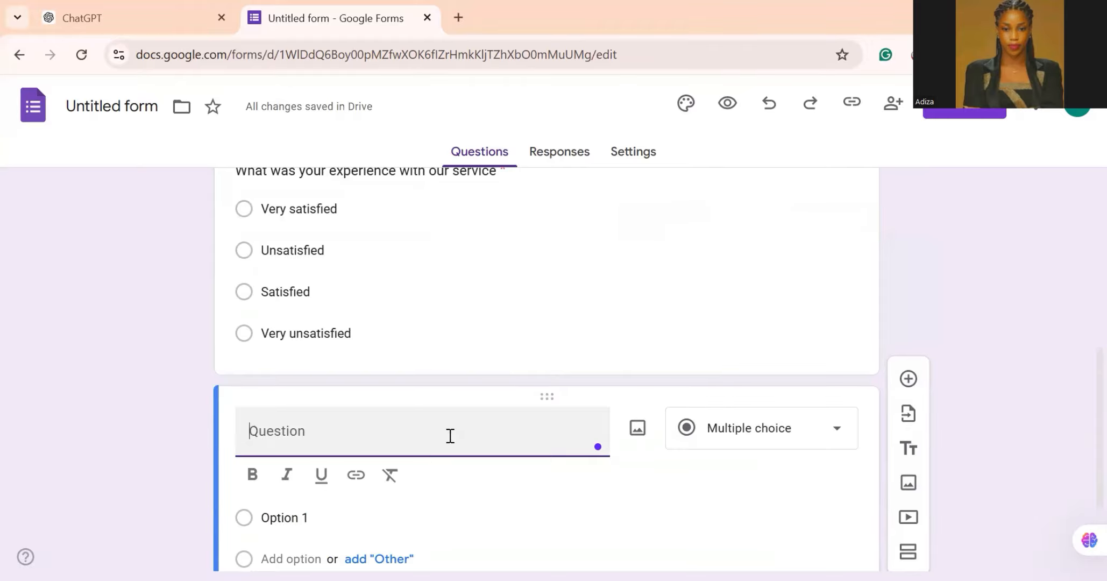
pyautogui.write('Fas')
pyautogui.press('BackSpace')
pyautogui.press('BackSpace')
pyautogui.press('BackSpace')
pyautogui.write('Reso')
pyautogui.press('BackSpace')
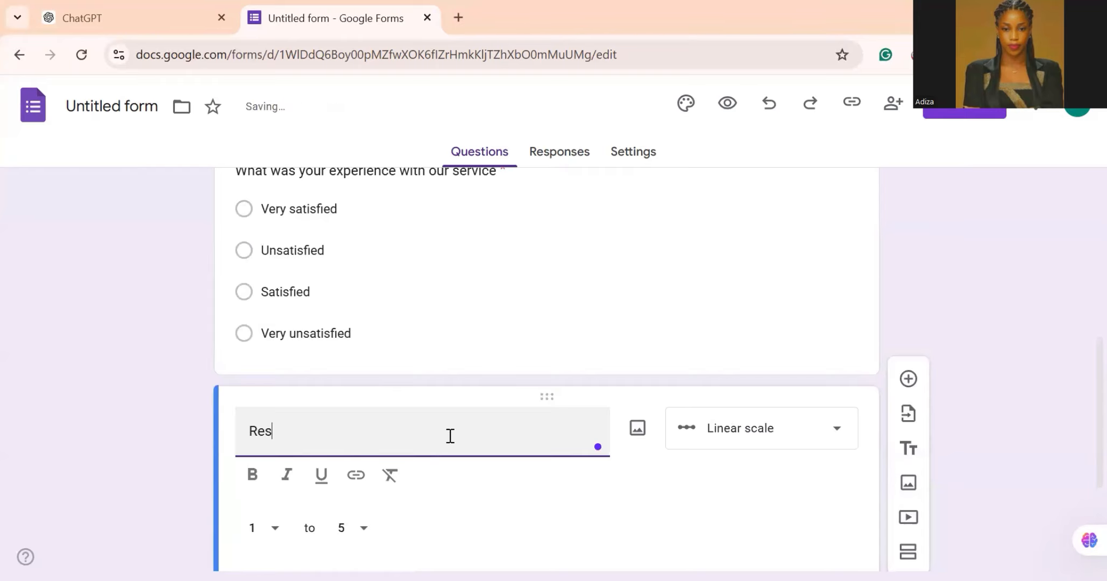
pyautogui.write('ponse ')
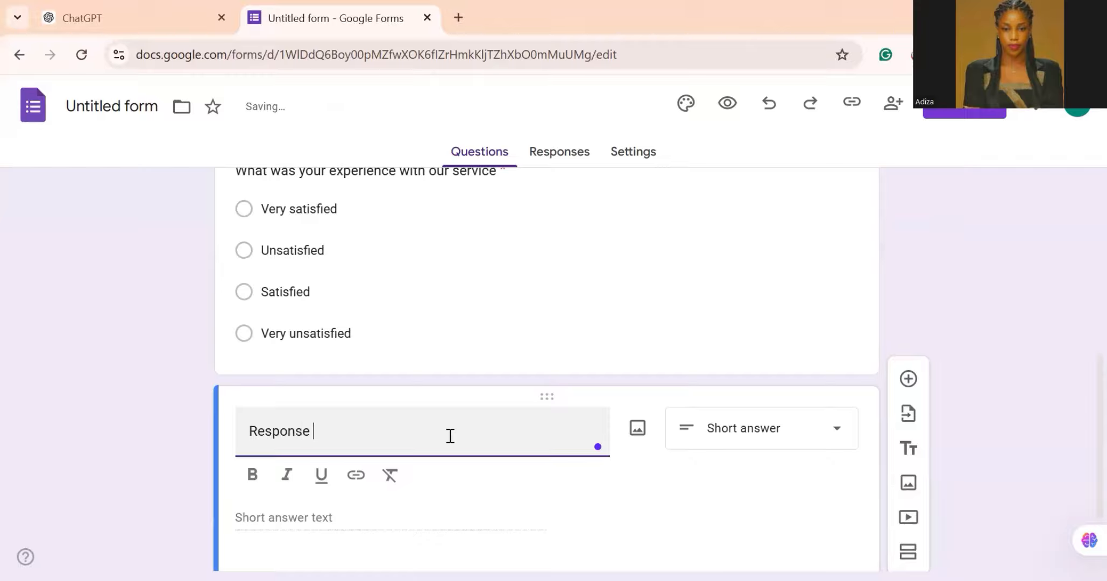
pyautogui.write('rate')
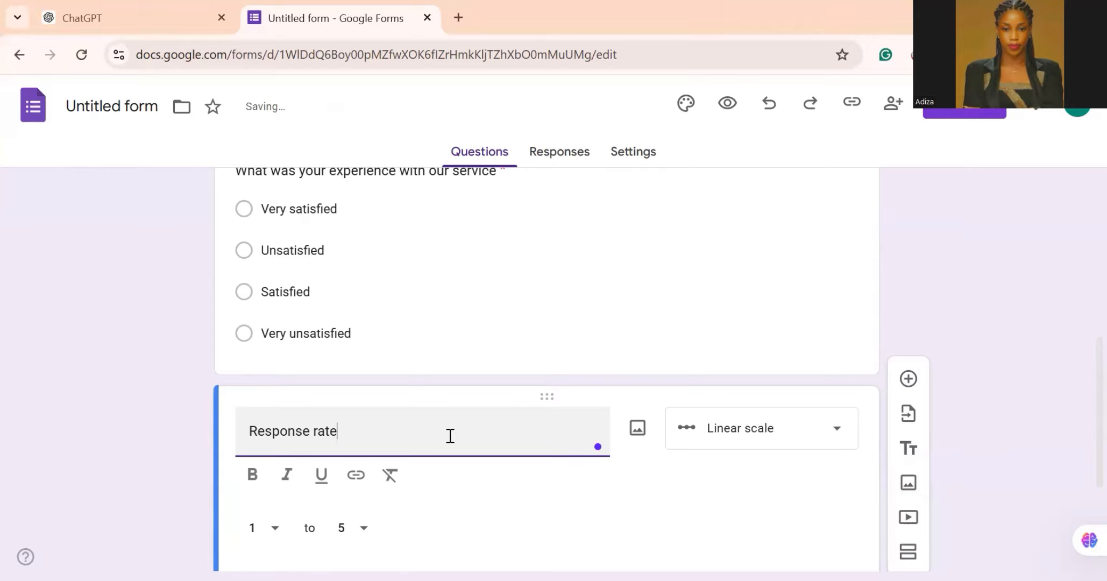
# Replace the new question's text with "How was the response?" and change its answer type to Dropdown
pyautogui.press('BackSpace')
pyautogui.press('BackSpace')
pyautogui.press('BackSpace')
pyautogui.press('BackSpace')
pyautogui.press('BackSpace')
pyautogui.press('BackSpace')
pyautogui.press('BackSpace')
pyautogui.press('BackSpace')
pyautogui.press('BackSpace')
pyautogui.press('BackSpace')
pyautogui.press('BackSpace')
pyautogui.press('BackSpace')
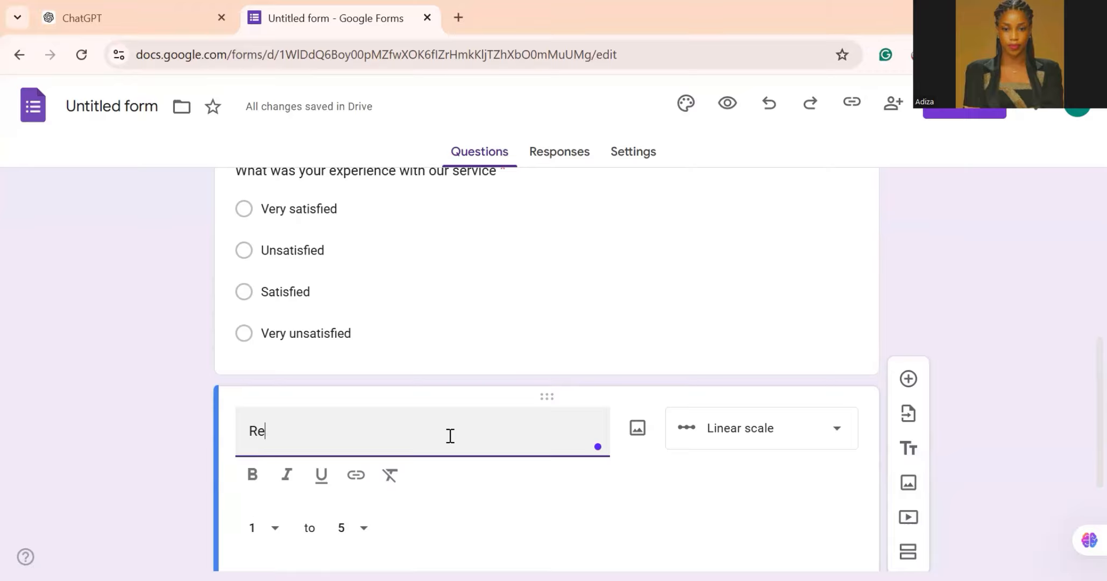
pyautogui.write('W')
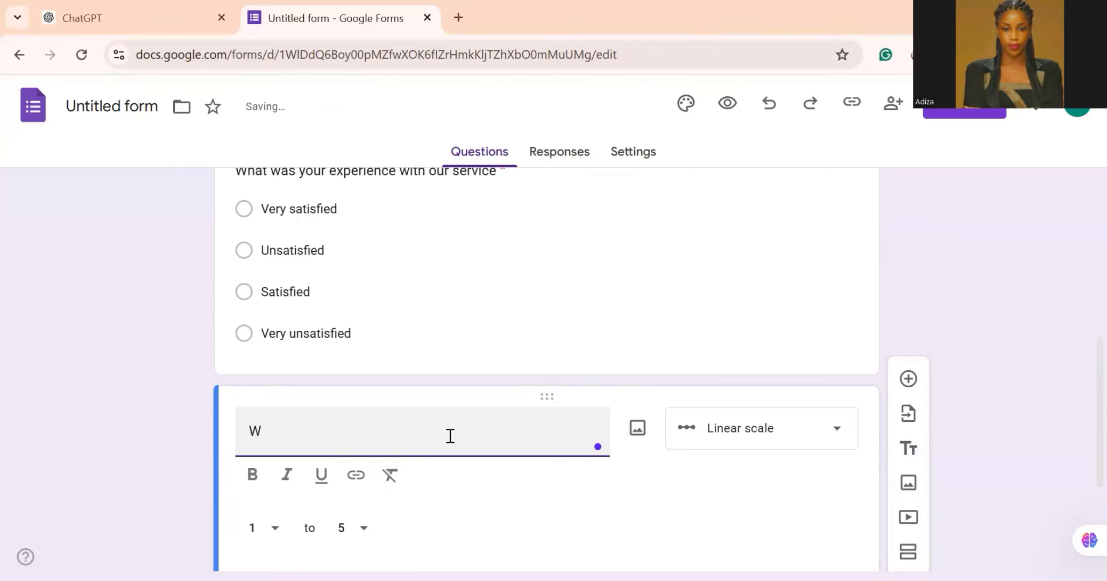
pyautogui.press('BackSpace')
pyautogui.write('H')
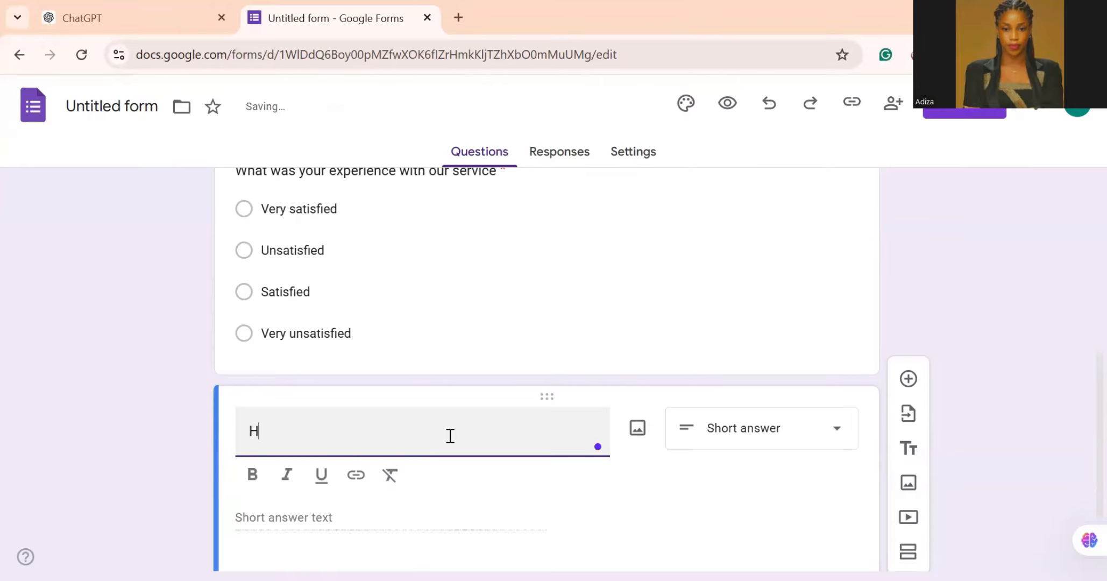
pyautogui.write('ow was th')
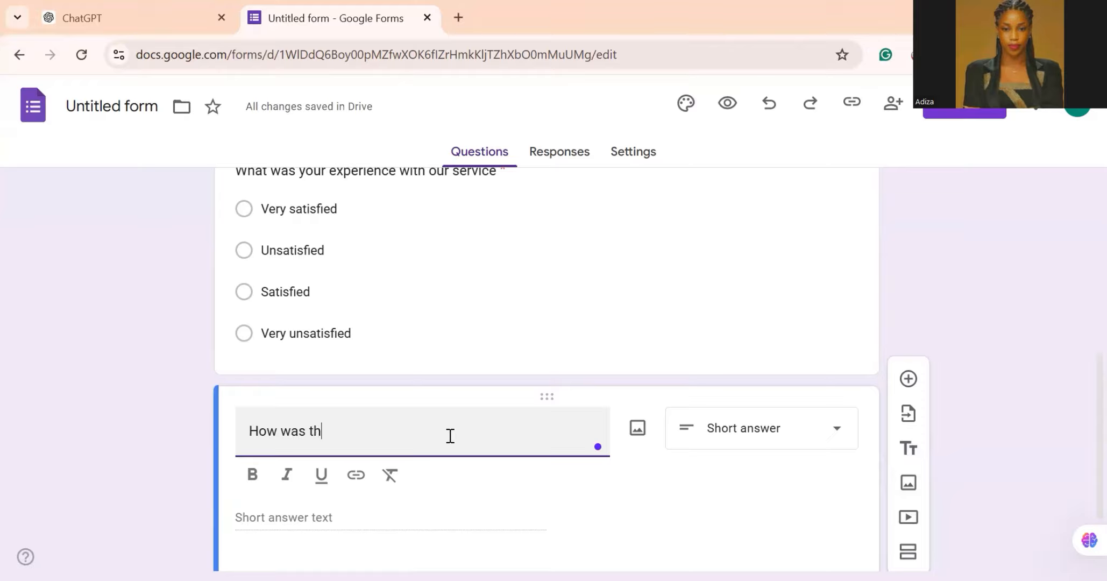
pyautogui.write('e resoponse')
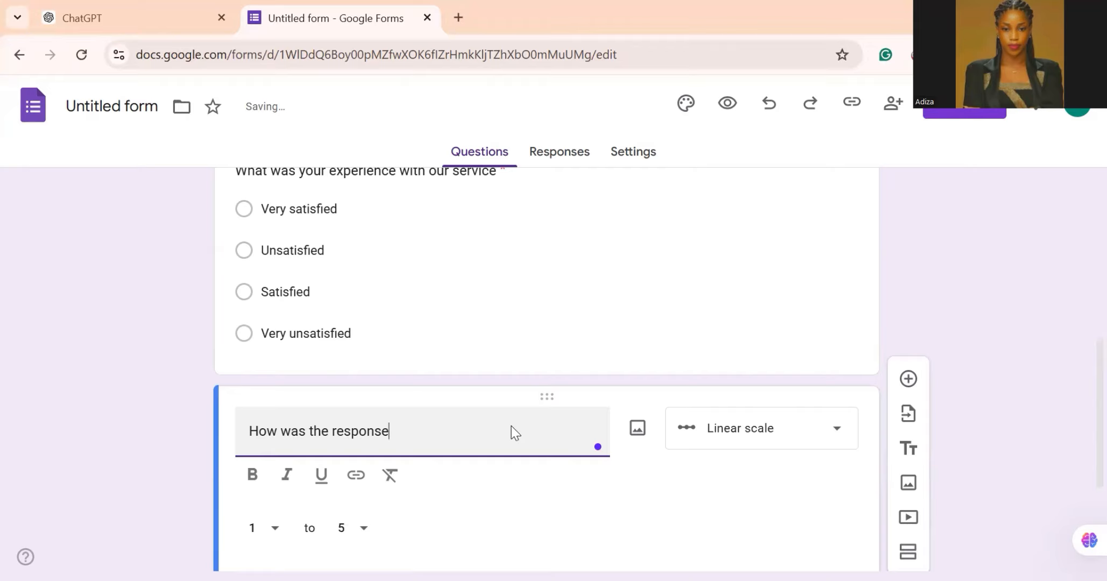
pyautogui.write('?')
pyautogui.click(833, 440)
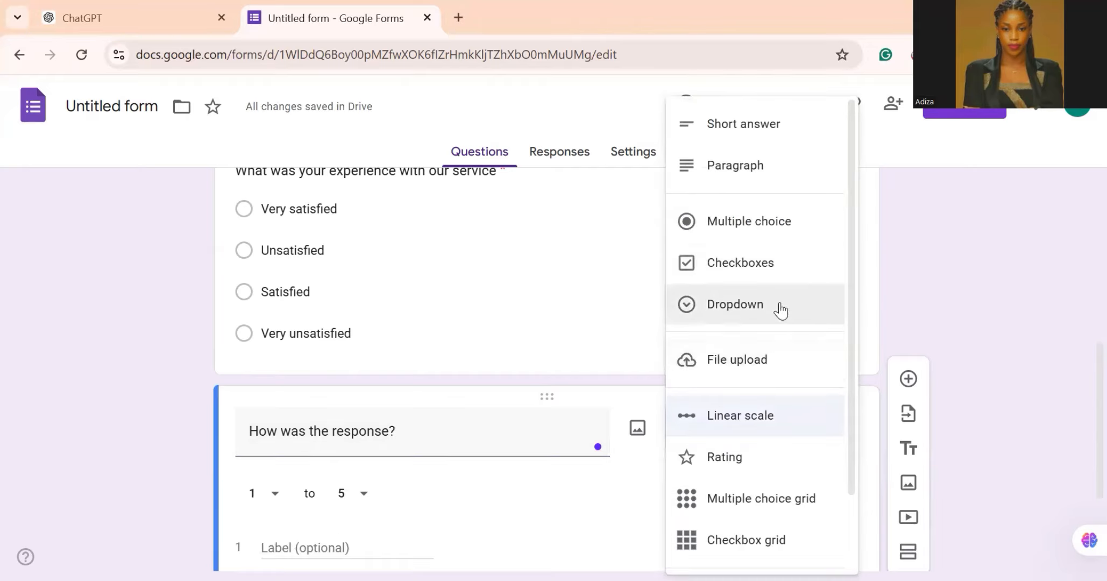
pyautogui.click(734, 305)
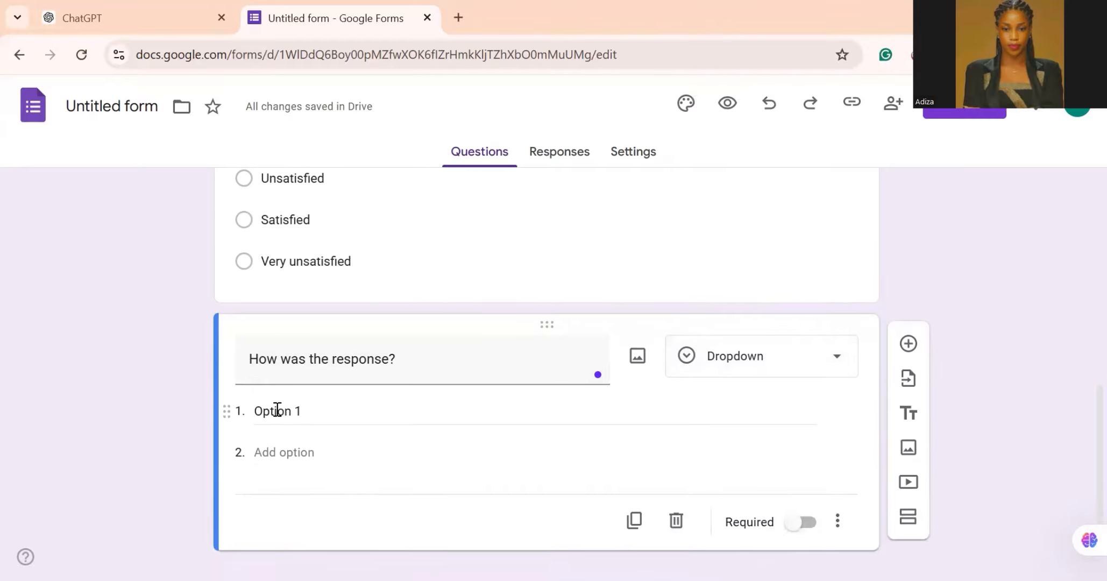
# Enter "Yes" and "No" as the first two options of the response question
pyautogui.click(277, 410)
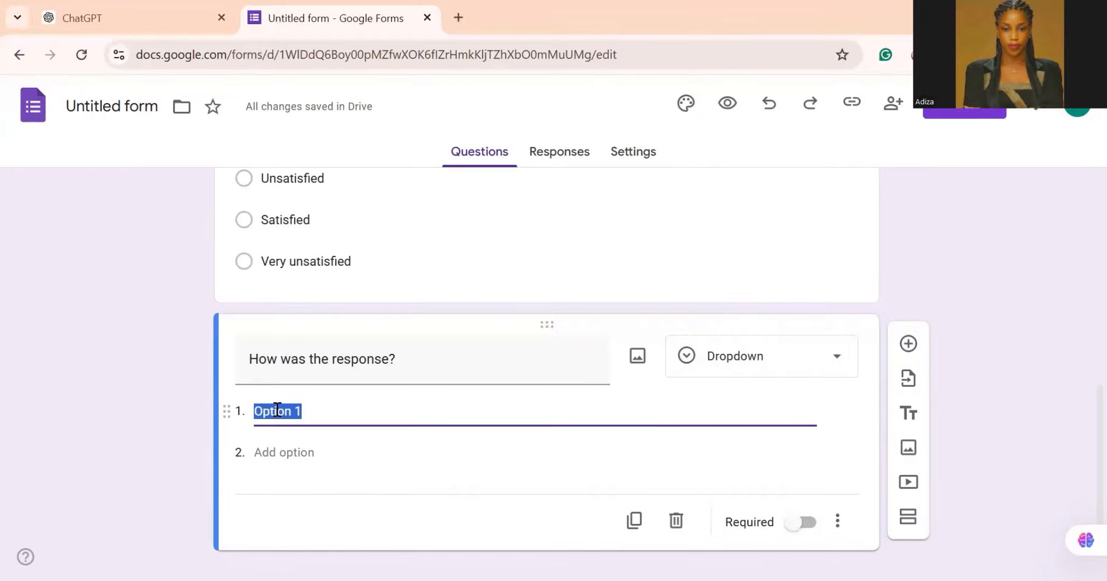
pyautogui.write('ye')
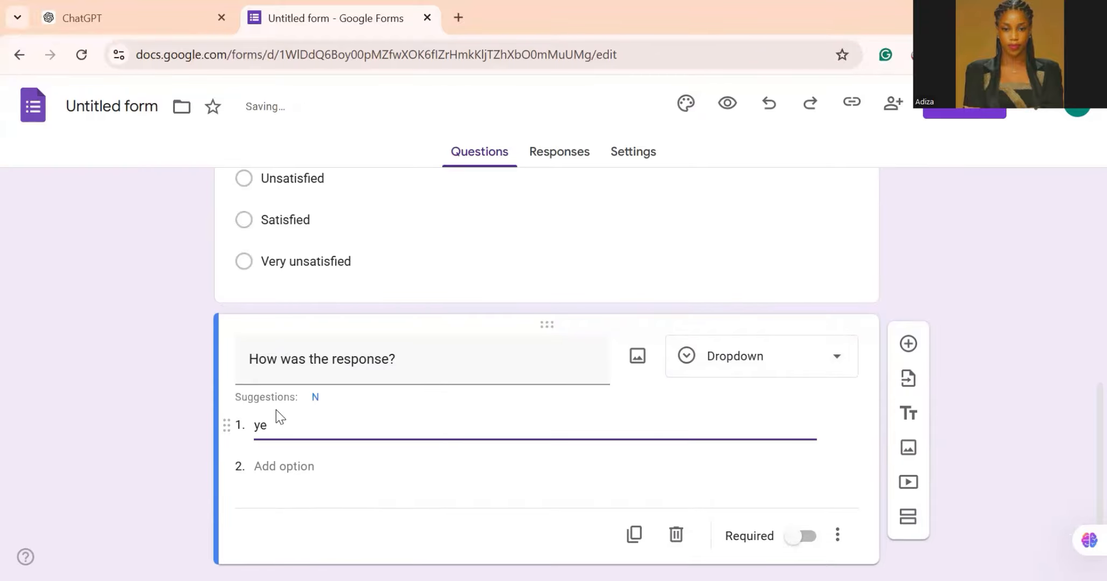
pyautogui.press('BackSpace')
pyautogui.press('BackSpace')
pyautogui.write('Yes')
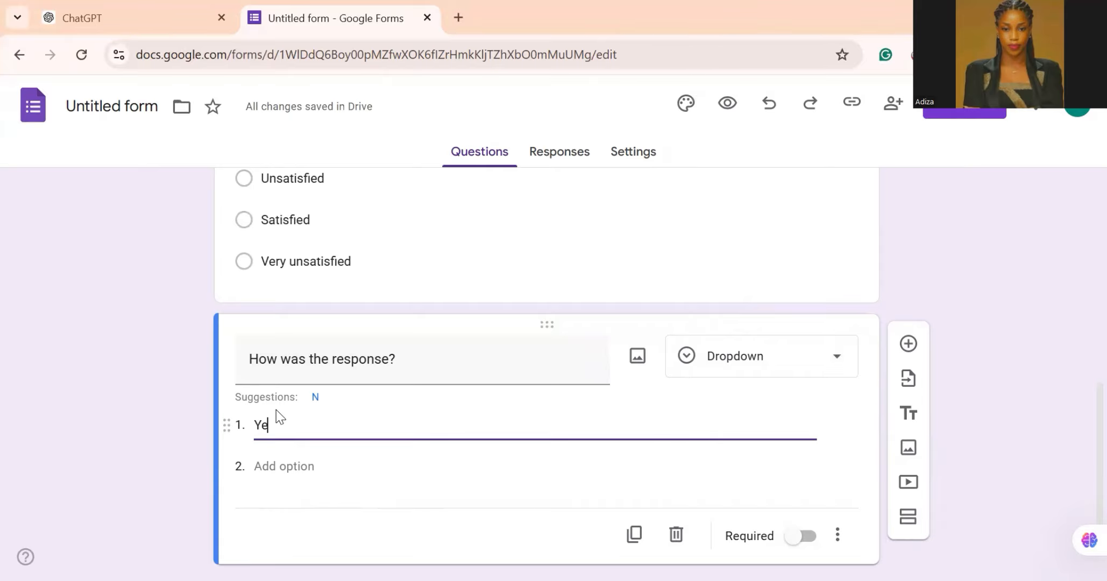
pyautogui.click(284, 467)
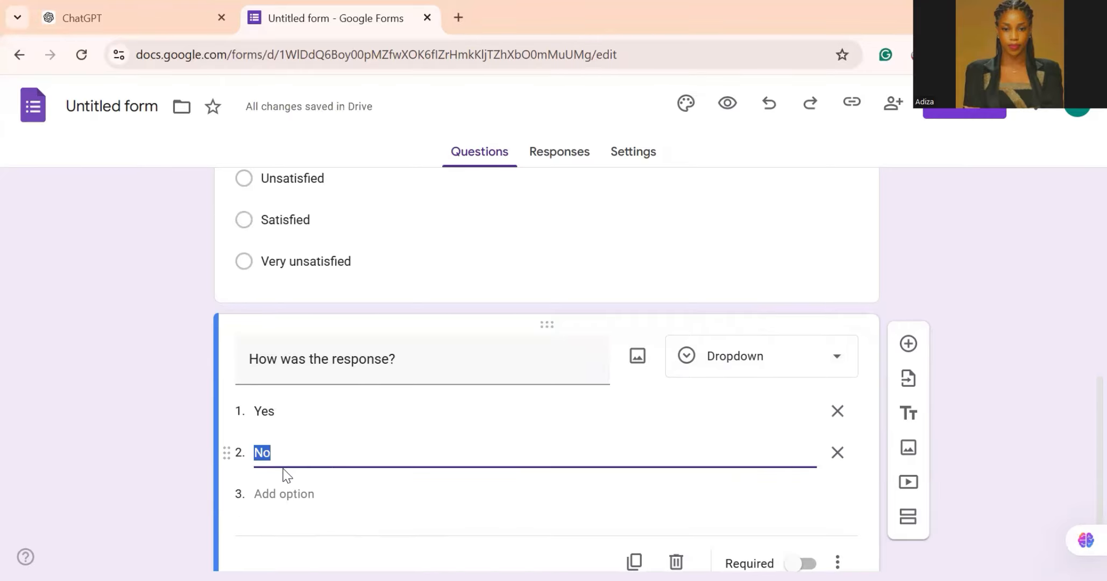
# Set the first two dropdown options of the response question to "Fast" and "Slow"
pyautogui.doubleClick(263, 408)
pyautogui.write('Fast')
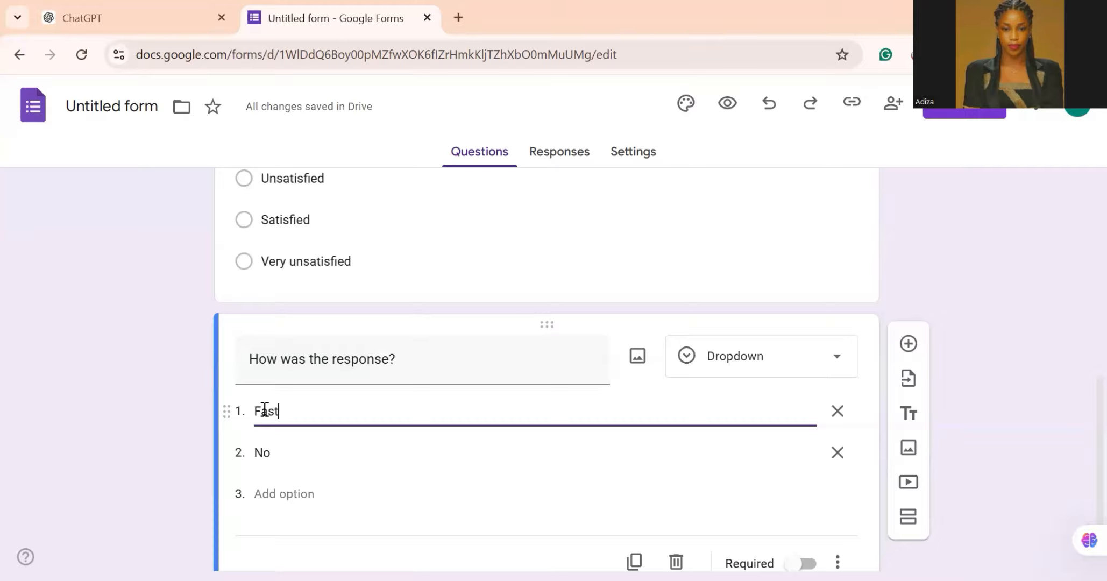
pyautogui.doubleClick(266, 451)
pyautogui.write('Slow')
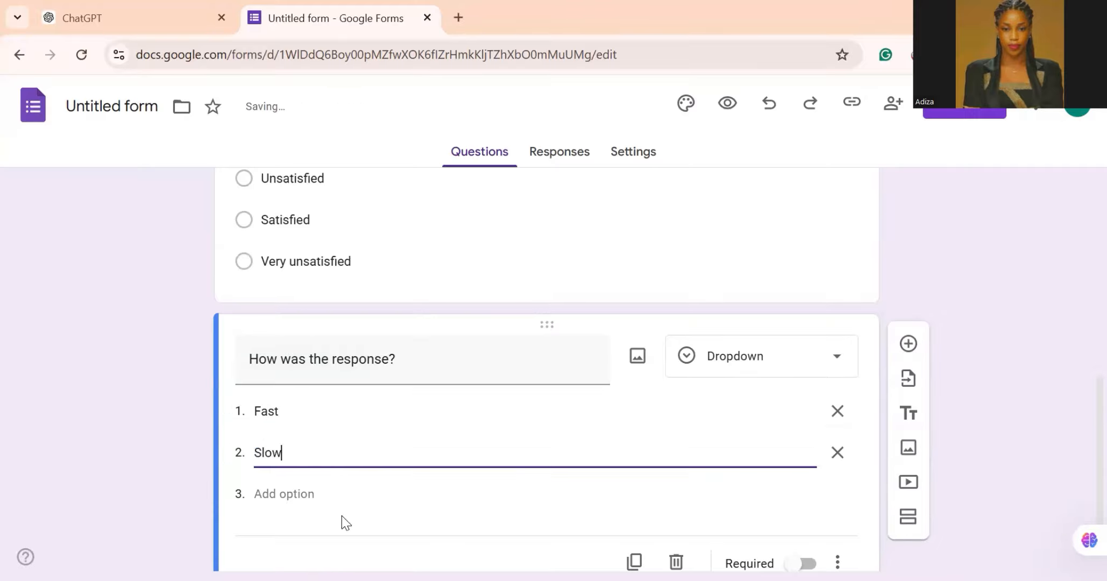
# Add "Very slow" and "Very fast" as the third and fourth options of the response question
pyautogui.click(270, 495)
pyautogui.write('V')
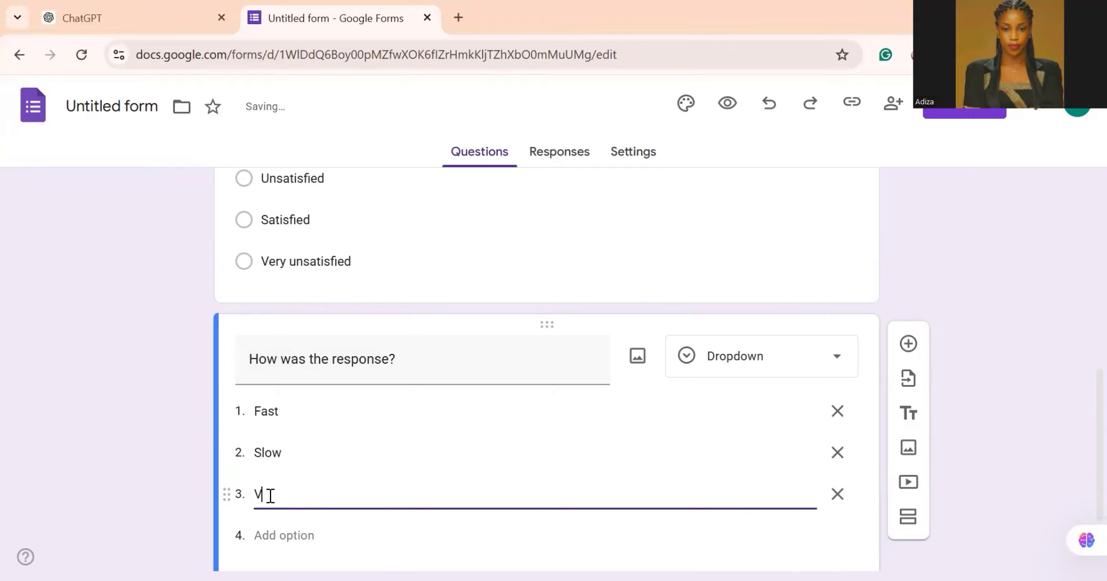
pyautogui.write('ery')
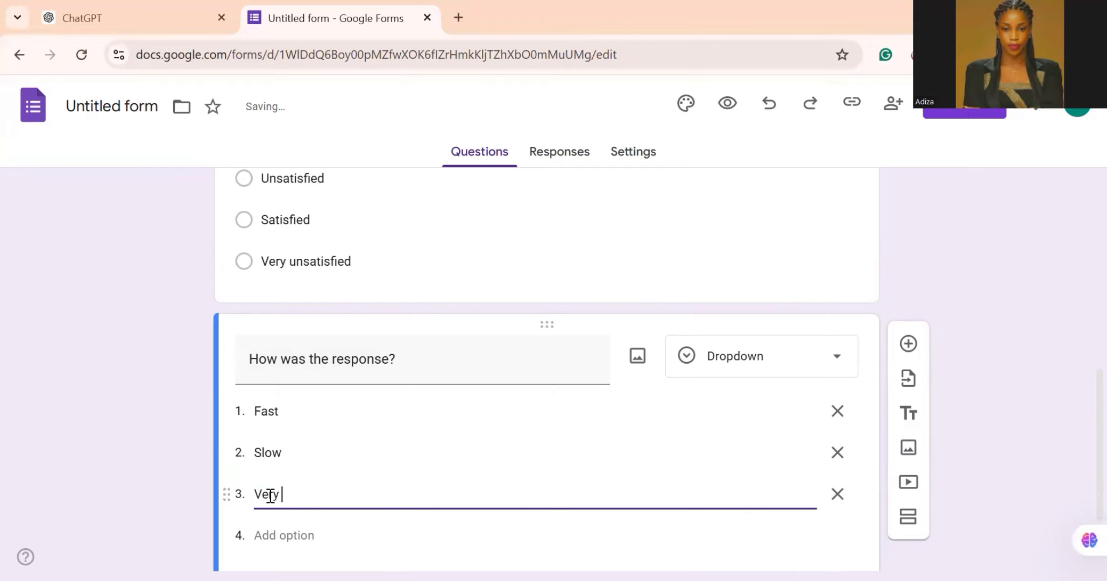
pyautogui.write(' slow')
pyautogui.click(276, 533)
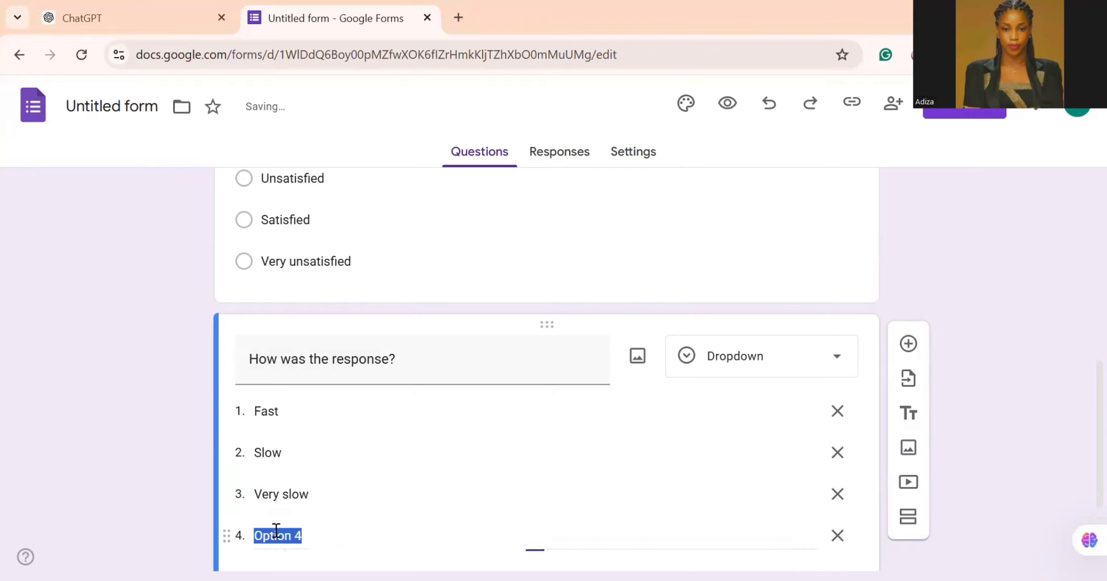
pyautogui.write('Very f')
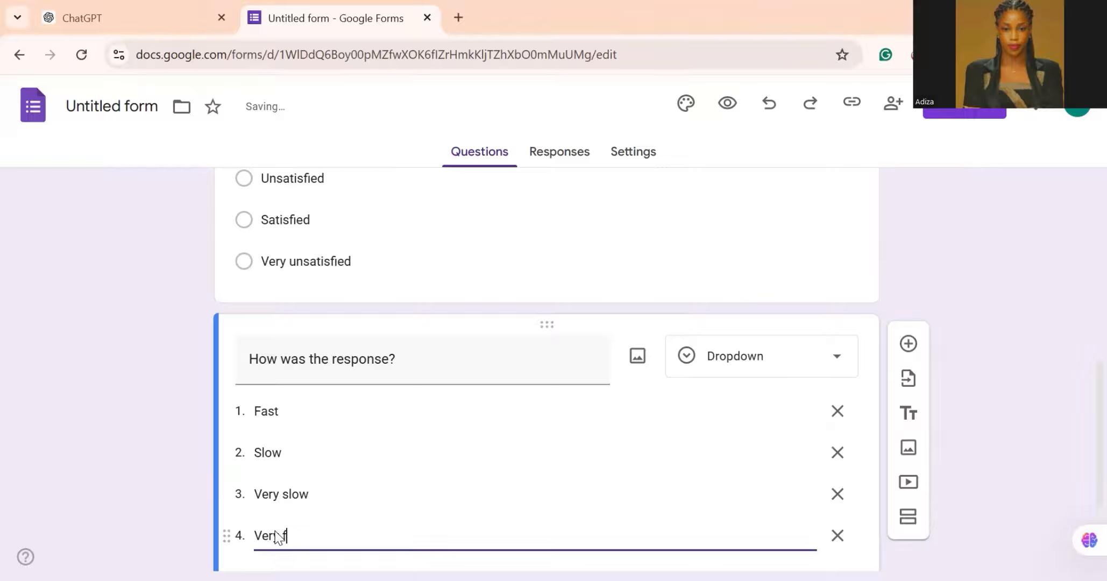
pyautogui.write('ast')
pyautogui.click(1059, 370)
pyautogui.scroll(-3, 1040, 366)
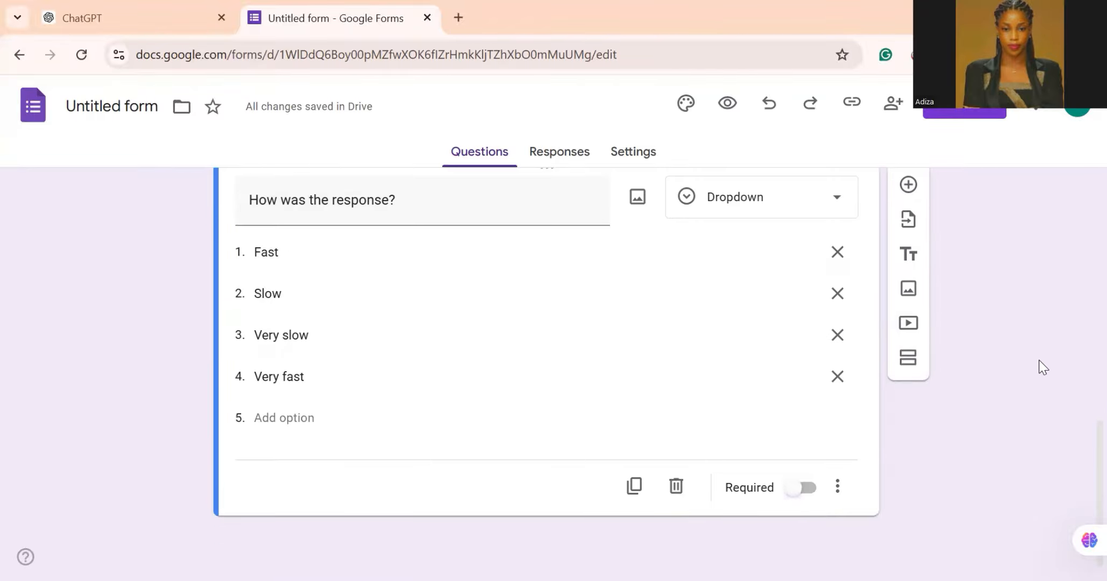
# Add a new question reading "On a scale of 1-5 how likely are you to refer us to others"
pyautogui.click(908, 211)
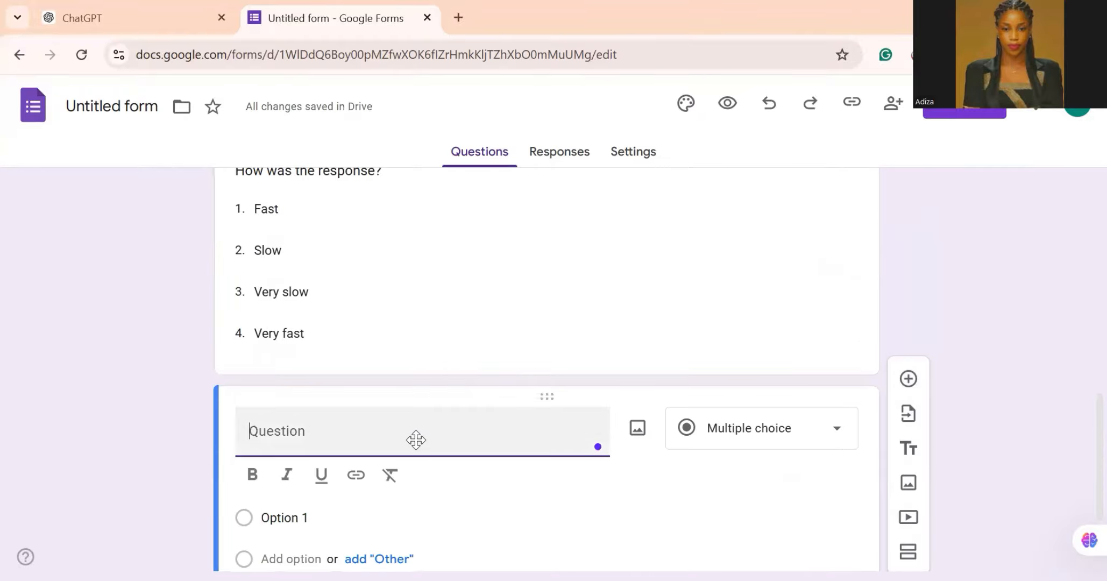
pyautogui.write('On a')
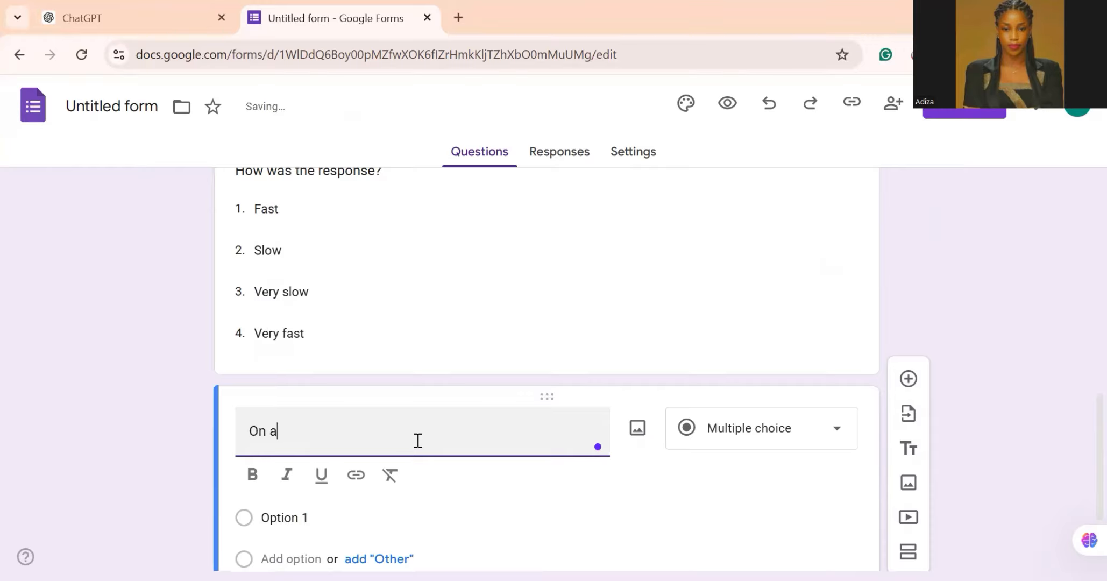
pyautogui.write(' scale of 1-5')
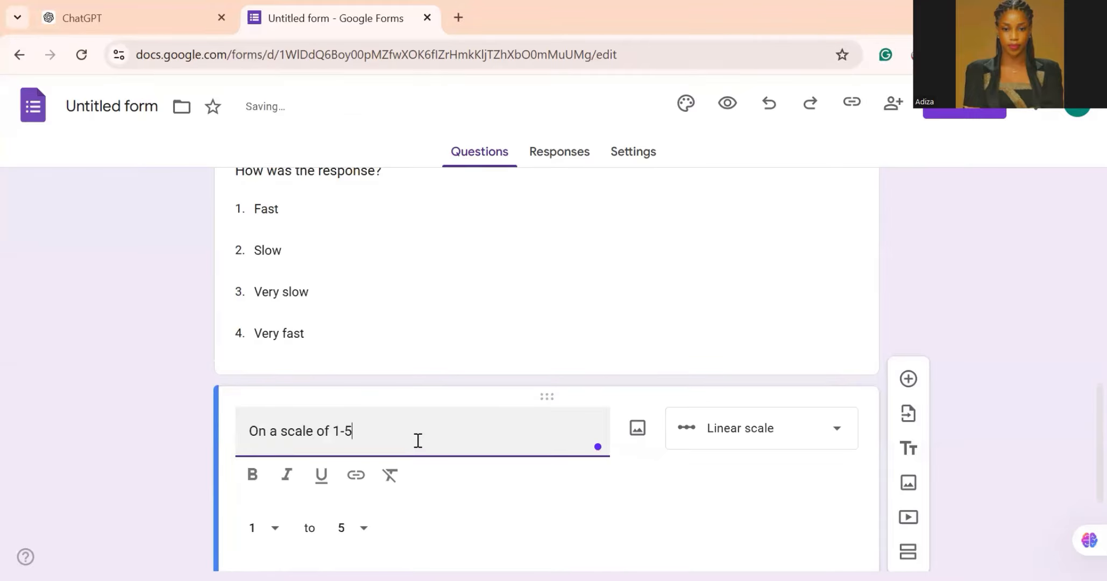
pyautogui.write(' ho')
pyautogui.press('BackSpace')
pyautogui.press('BackSpace')
pyautogui.press('BackSpace')
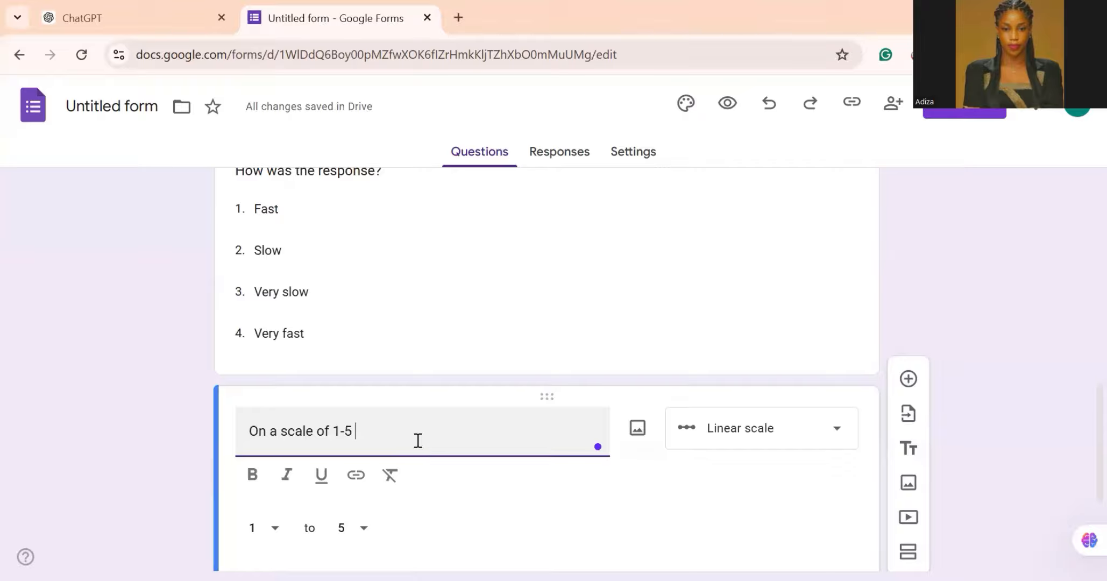
pyautogui.write('how')
pyautogui.write('likely are you to ')
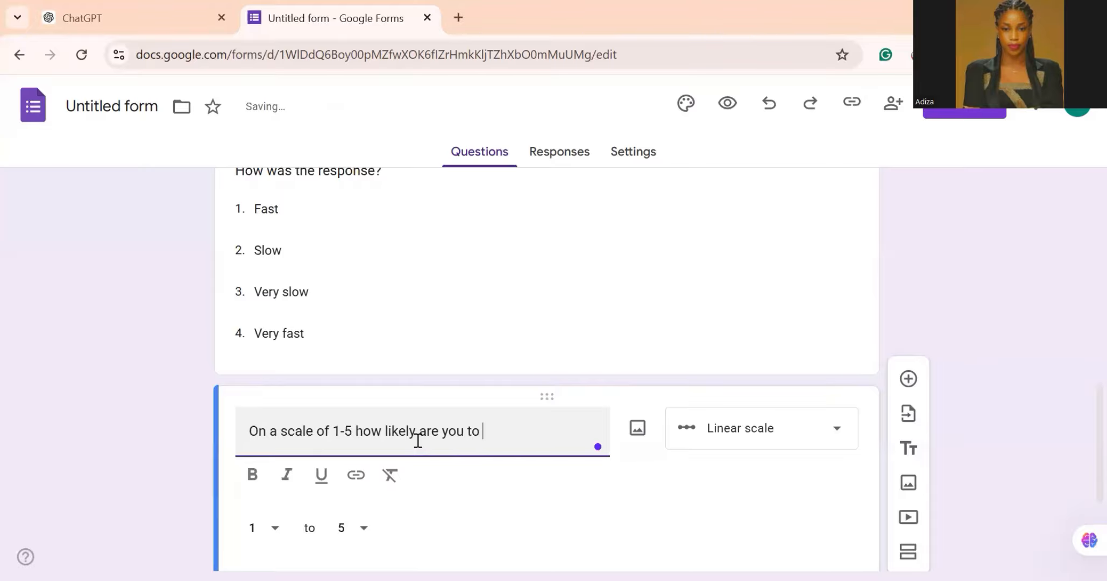
pyautogui.write('refer us to othe')
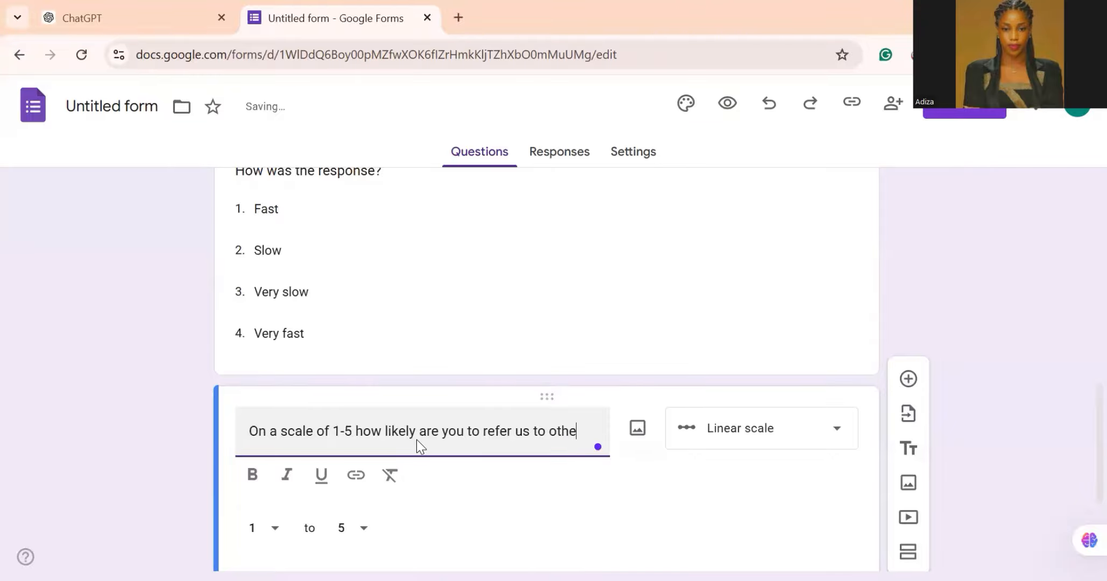
pyautogui.write('rs')
pyautogui.press('BackSpace')
pyautogui.write('s')
# Label the low end of the referral question's linear scale "Likely" and the high end "Very likely"
pyautogui.scroll(-3, 418, 440)
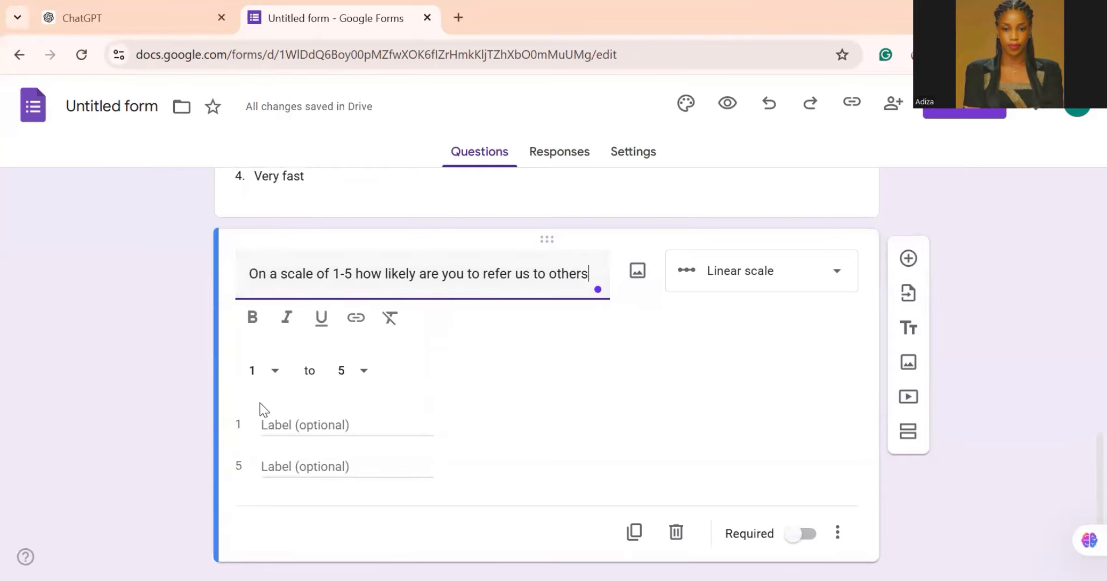
pyautogui.click(276, 372)
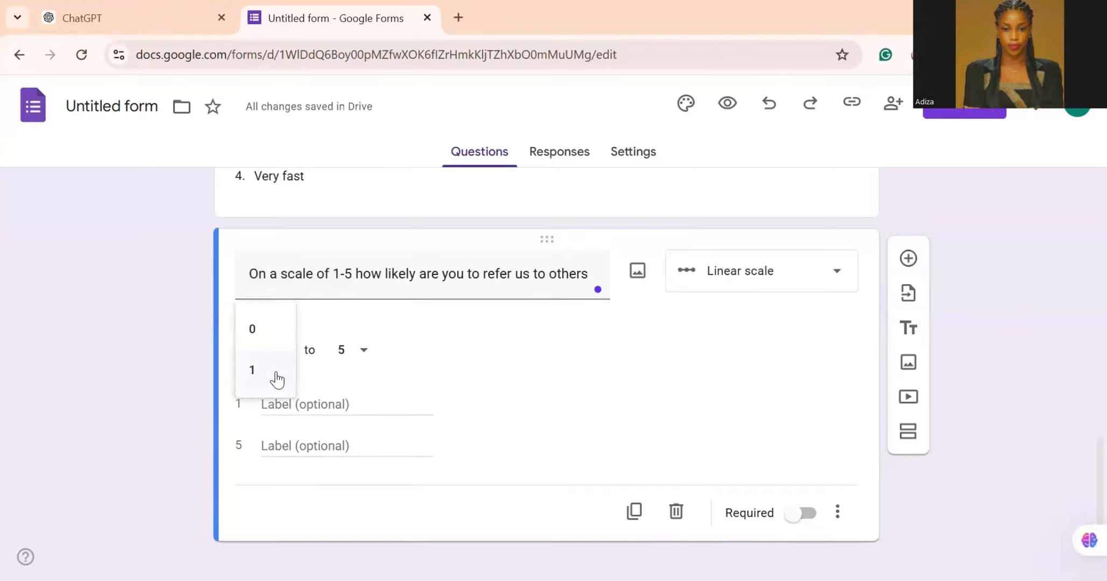
pyautogui.click(414, 369)
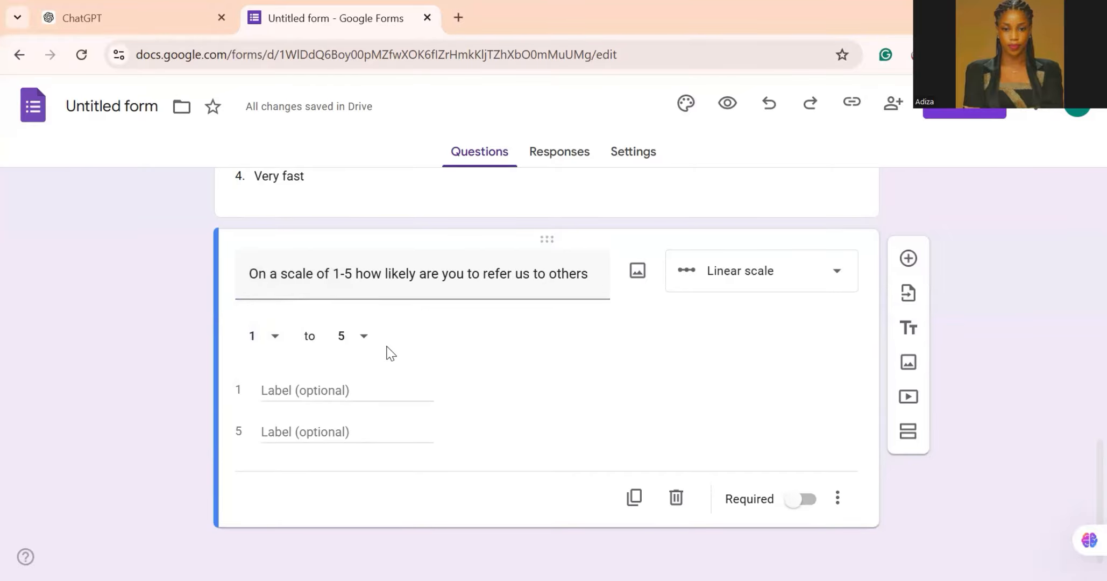
pyautogui.click(295, 388)
pyautogui.write('Like')
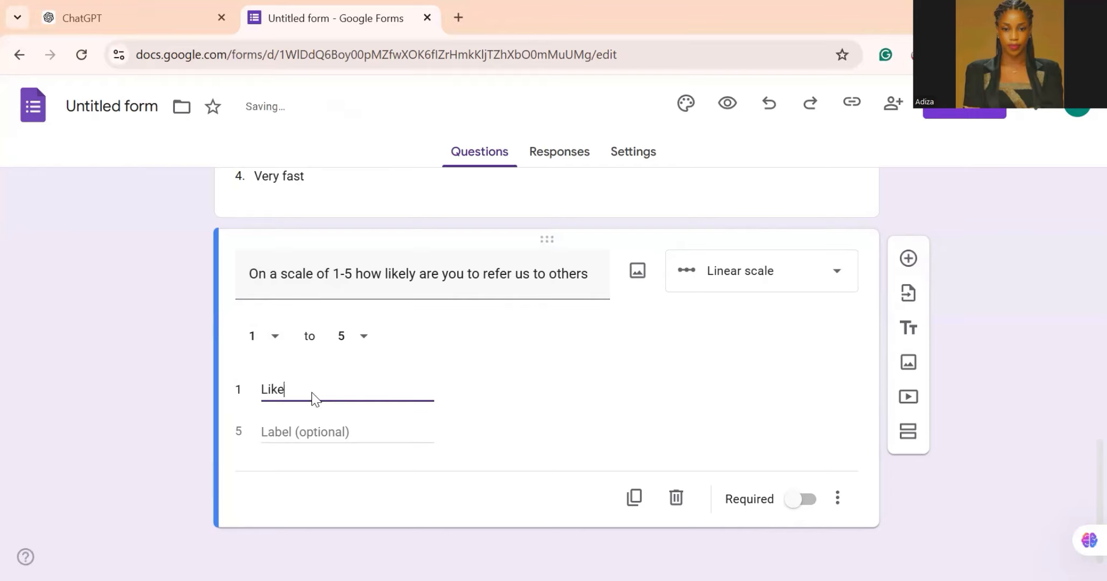
pyautogui.write('ly')
pyautogui.click(292, 433)
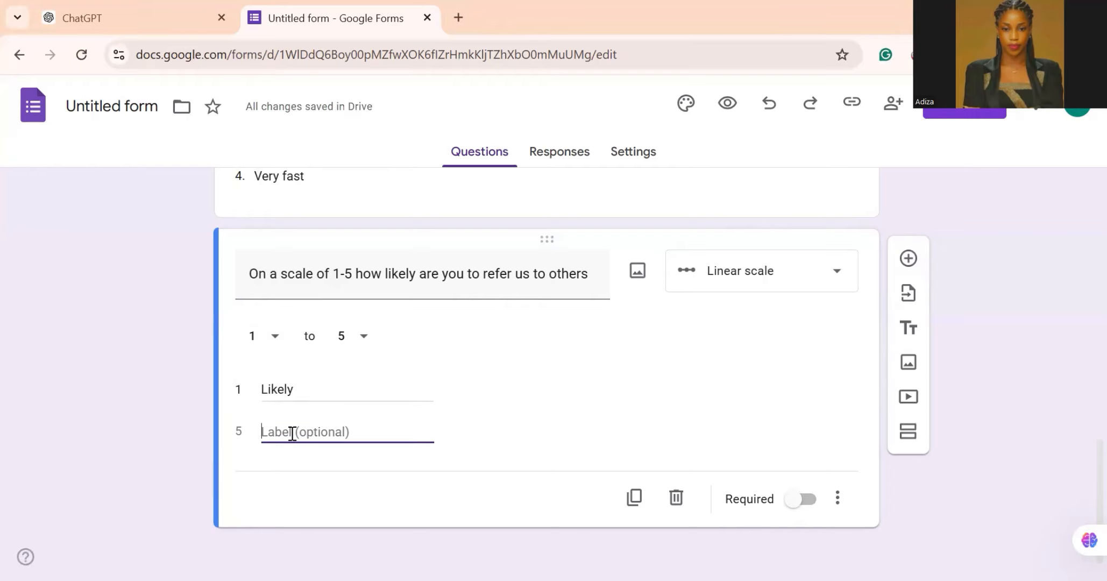
pyautogui.write('Very')
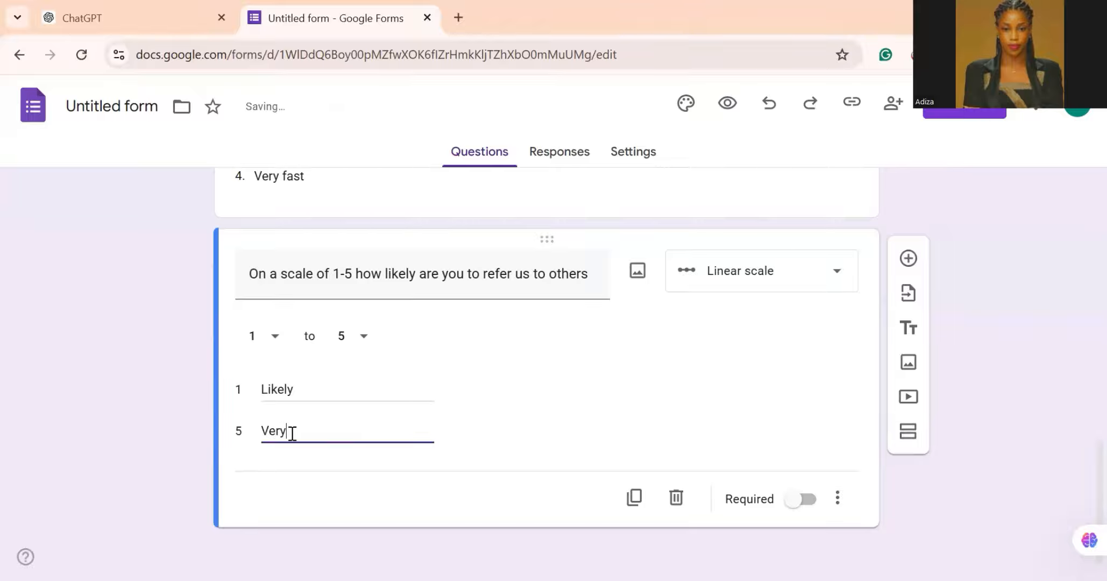
pyautogui.write(' likey')
pyautogui.press('BackSpace')
pyautogui.press('BackSpace')
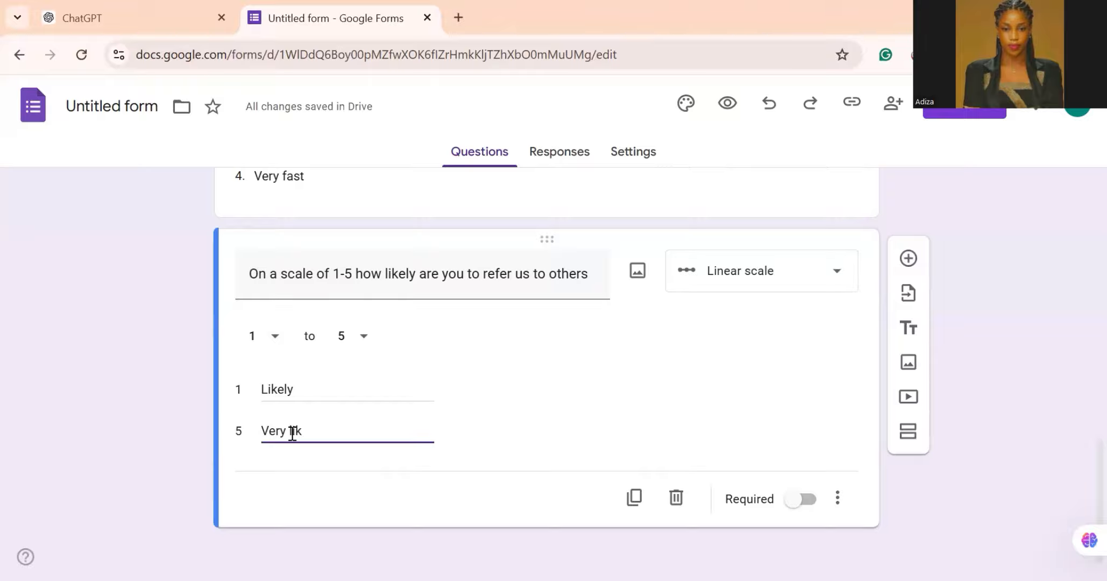
pyautogui.write('ely')
pyautogui.click(237, 434)
# Set the upper limit of the referral question's linear scale to 2
pyautogui.doubleClick(300, 389)
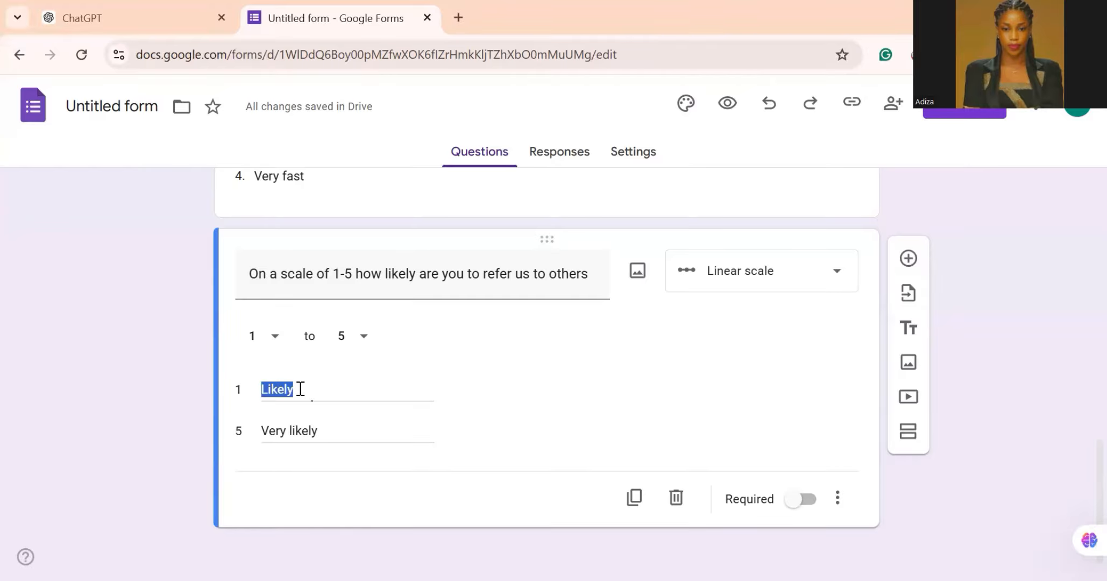
pyautogui.click(274, 338)
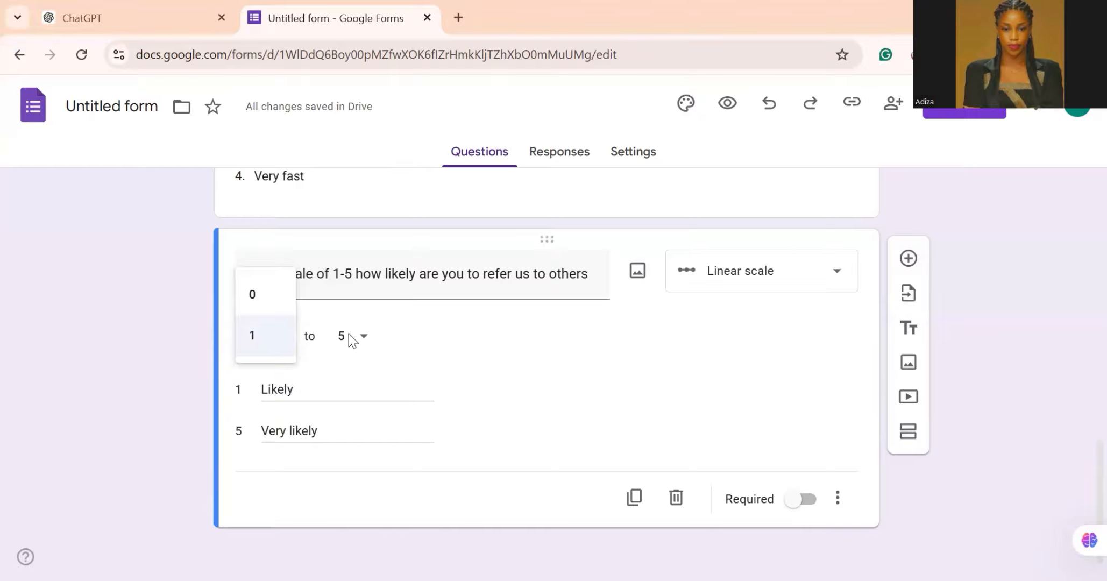
pyautogui.click(365, 339)
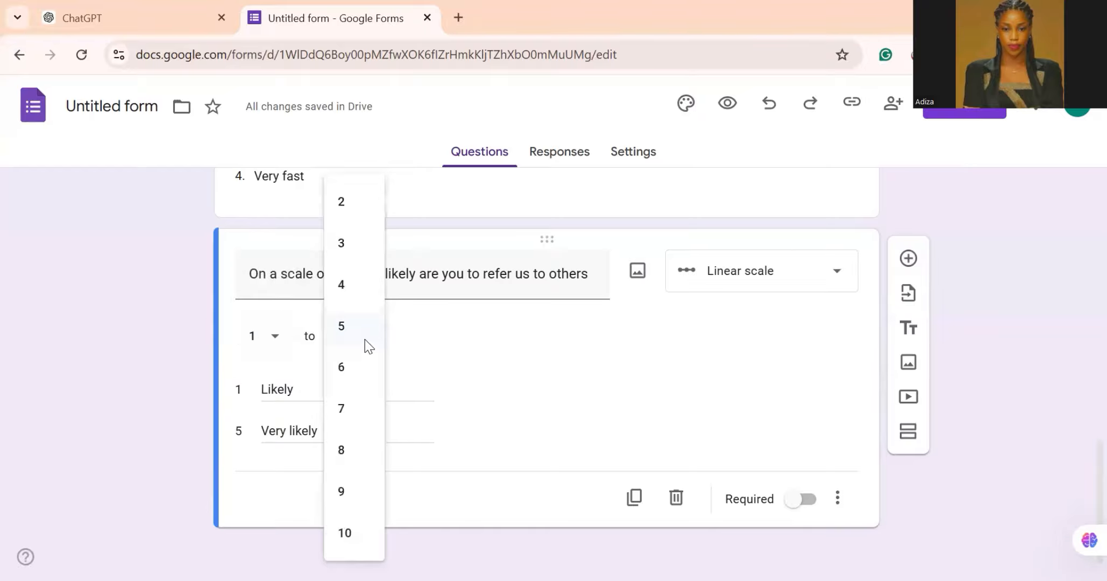
pyautogui.click(342, 213)
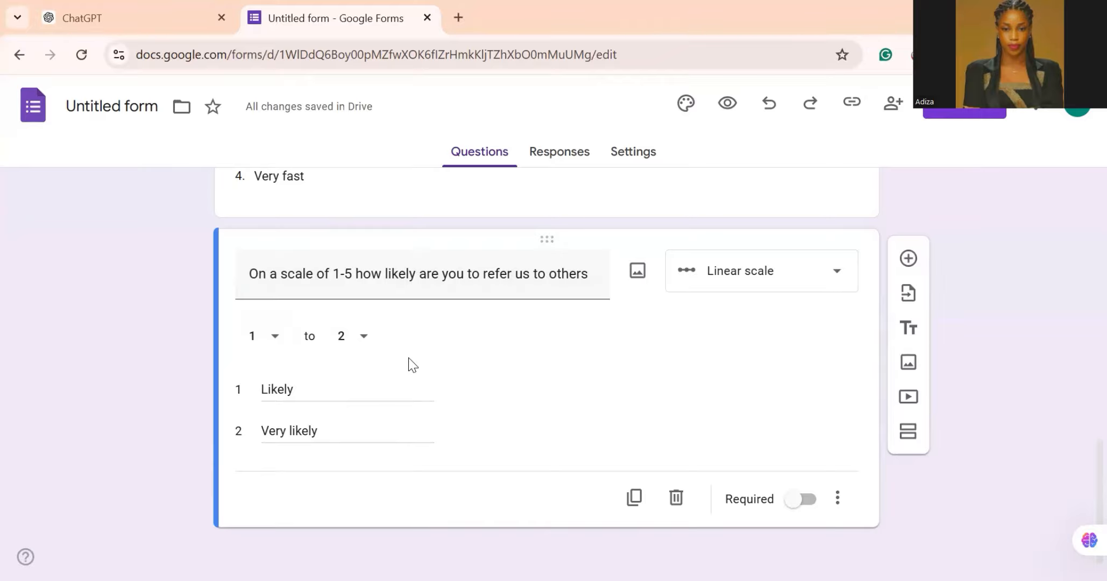
pyautogui.scroll(-1, 411, 364)
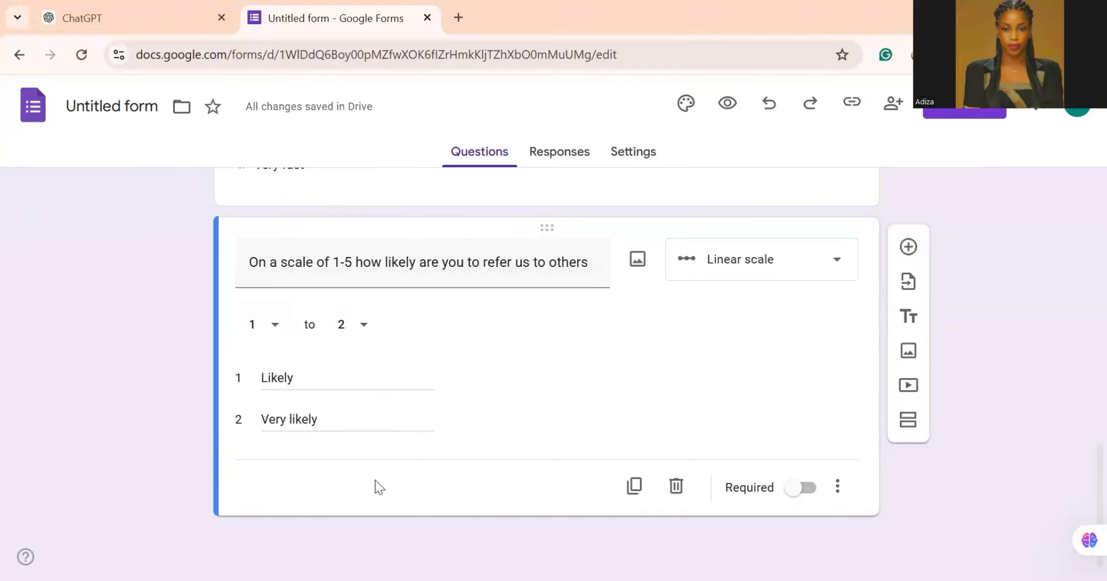
# Relabel the referral scale's low end "Very likely" and its high end "Unlikely", and set the upper limit to 5
pyautogui.doubleClick(299, 378)
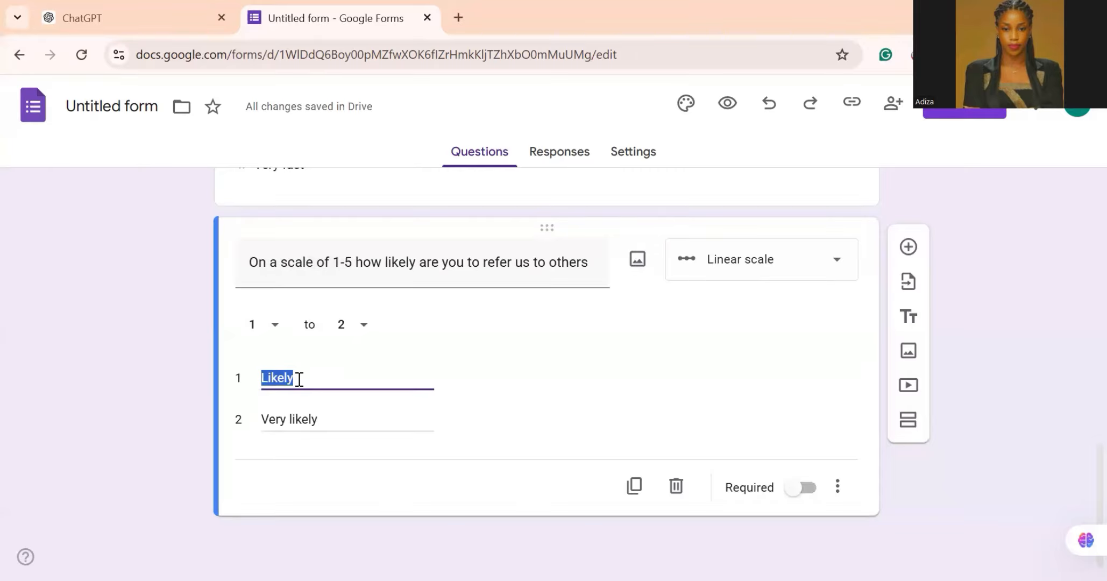
pyautogui.write('Ve')
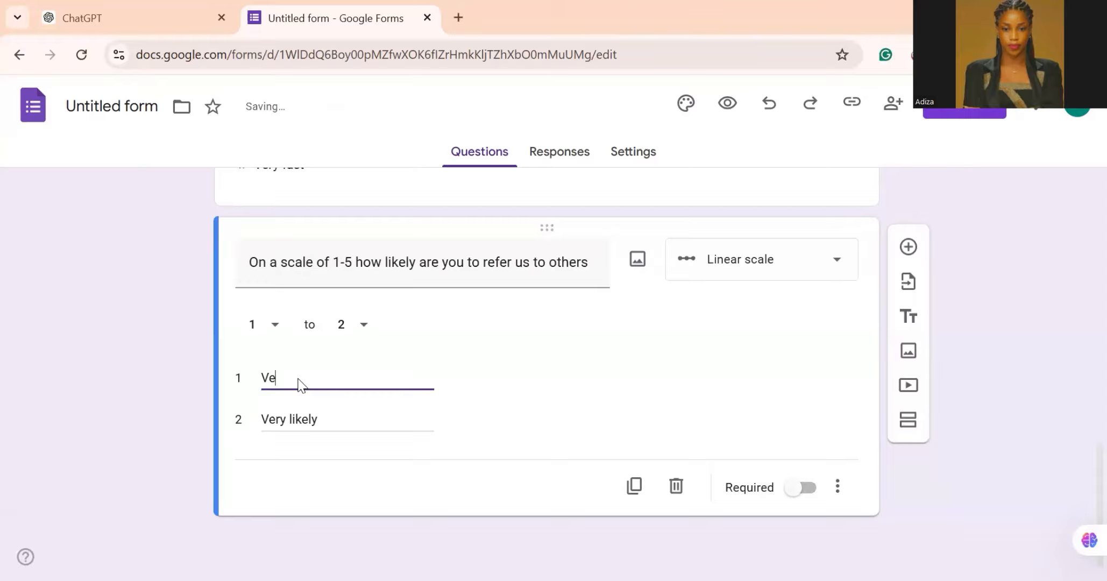
pyautogui.write('ry likely')
pyautogui.tripleClick(325, 420)
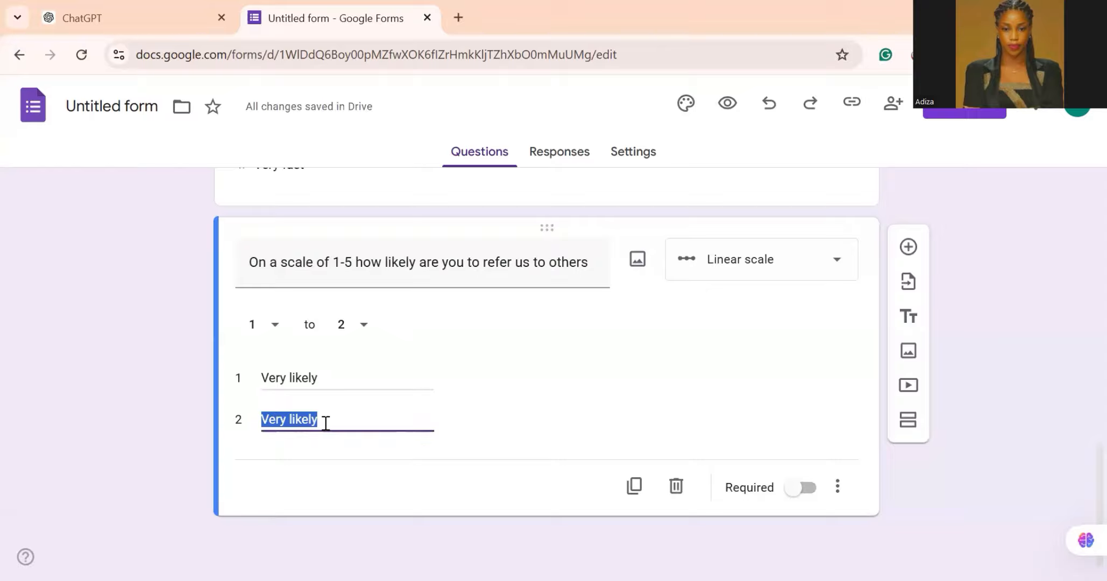
pyautogui.press('BackSpace')
pyautogui.write('Un')
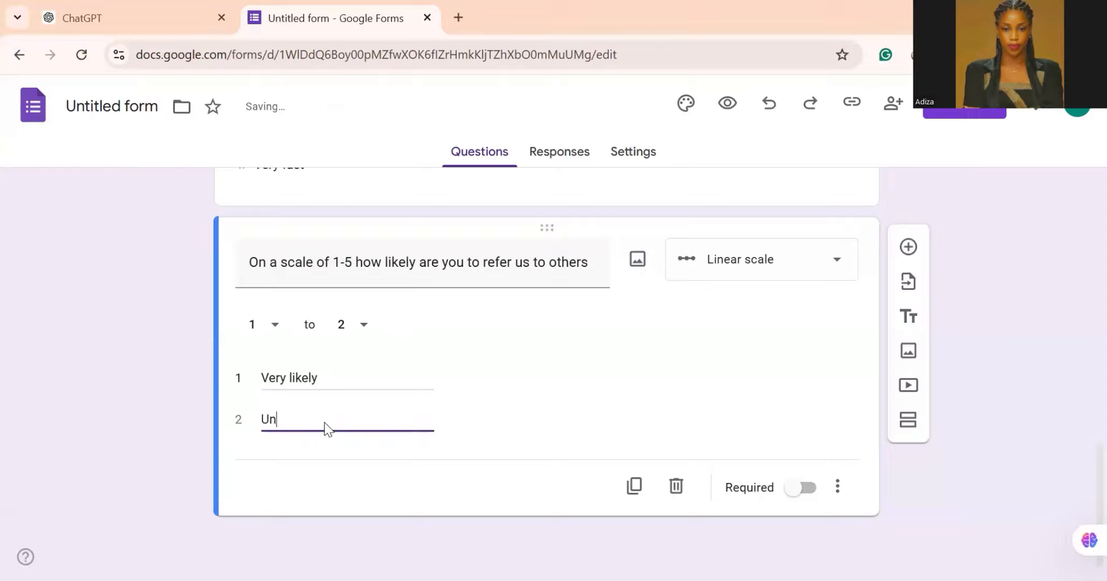
pyautogui.write('likely')
pyautogui.click(363, 327)
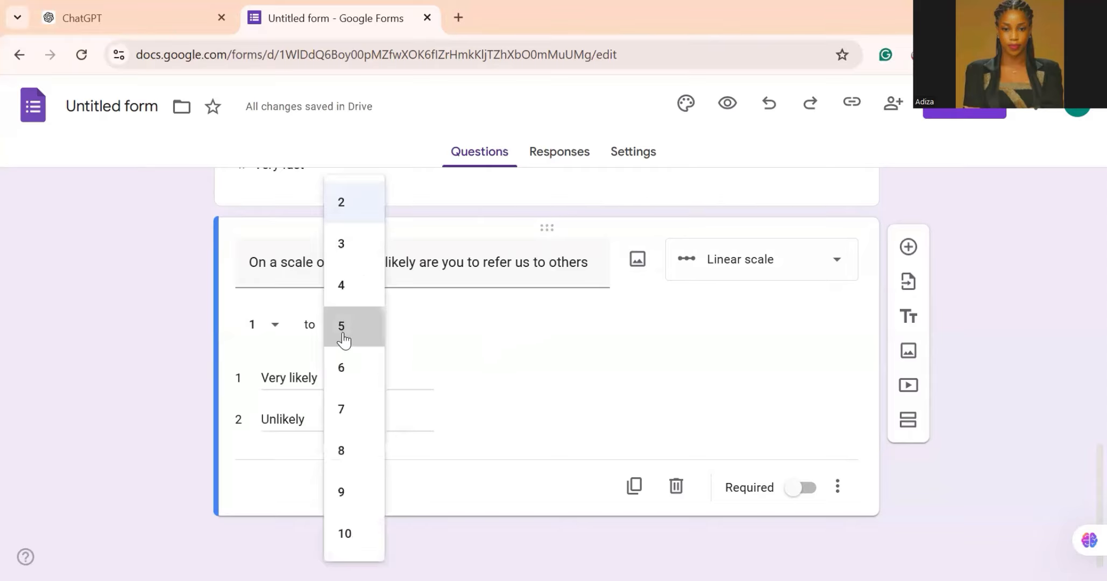
pyautogui.click(343, 337)
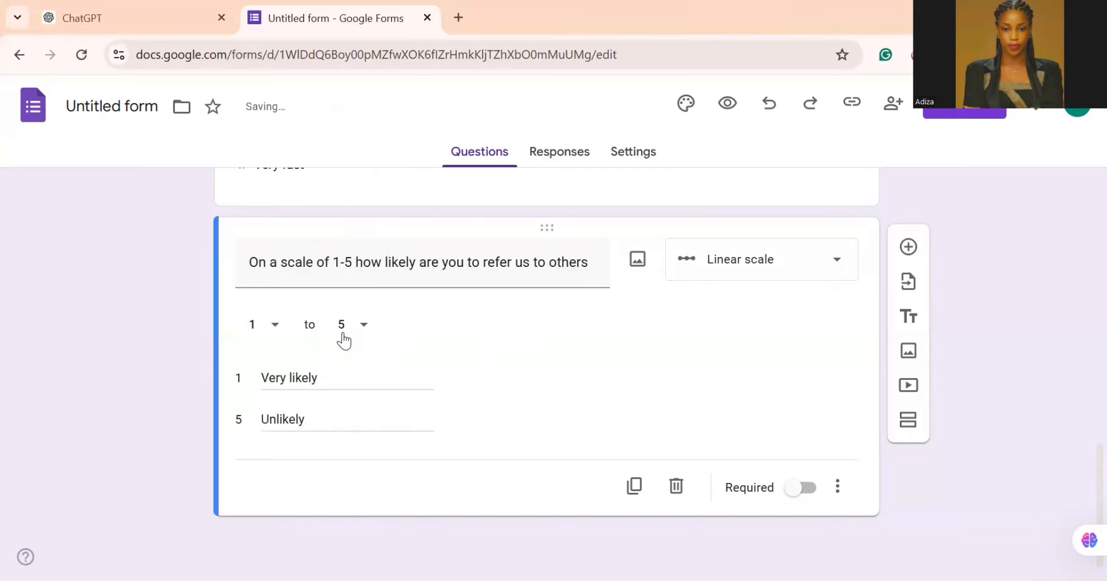
# Change the referral question's answer type to Rating and make the question required
pyautogui.click(823, 270)
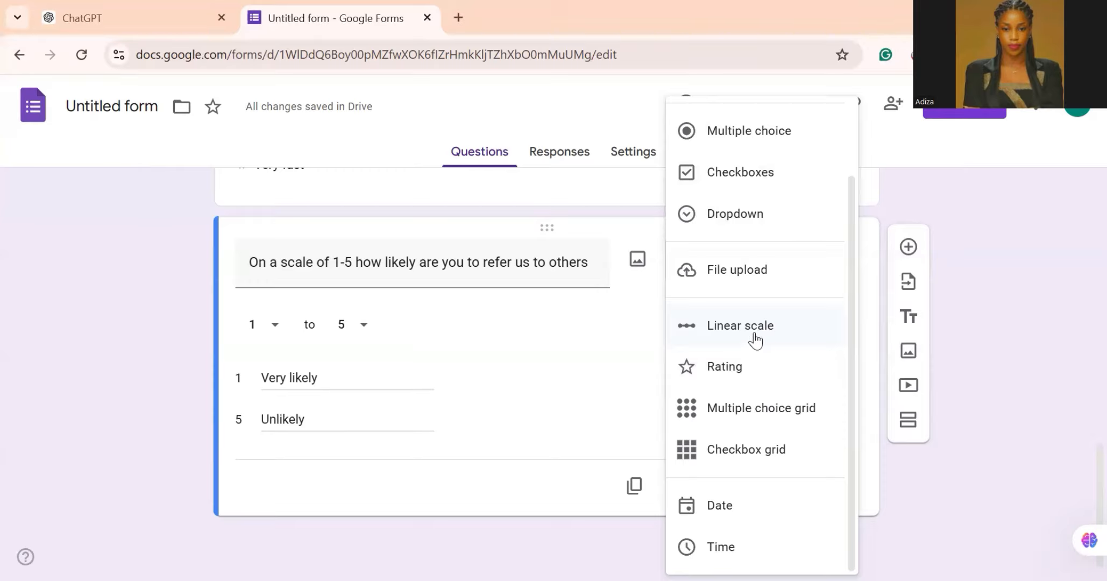
pyautogui.click(719, 371)
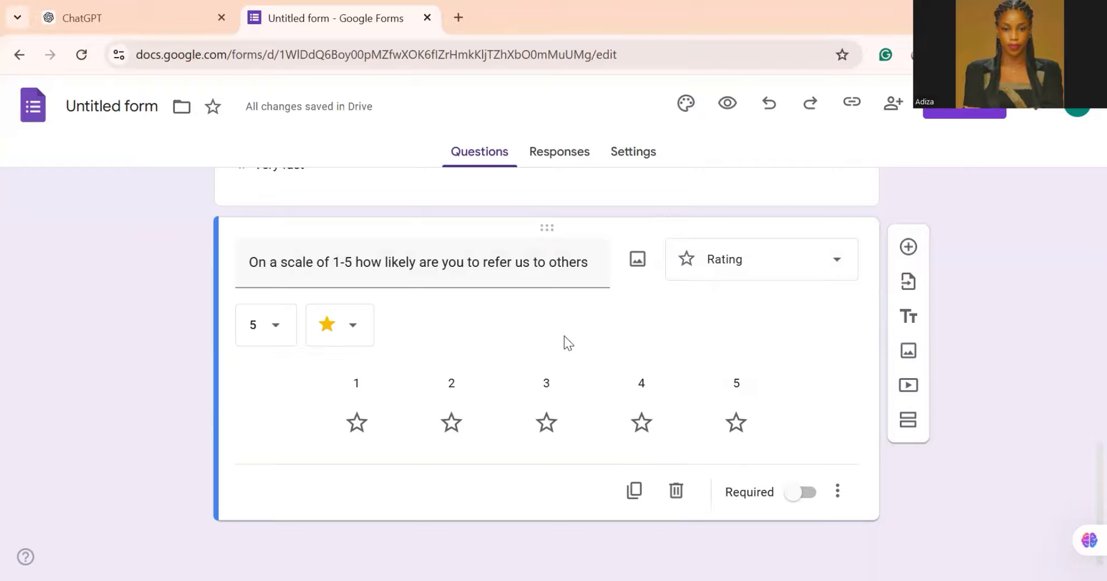
pyautogui.click(839, 264)
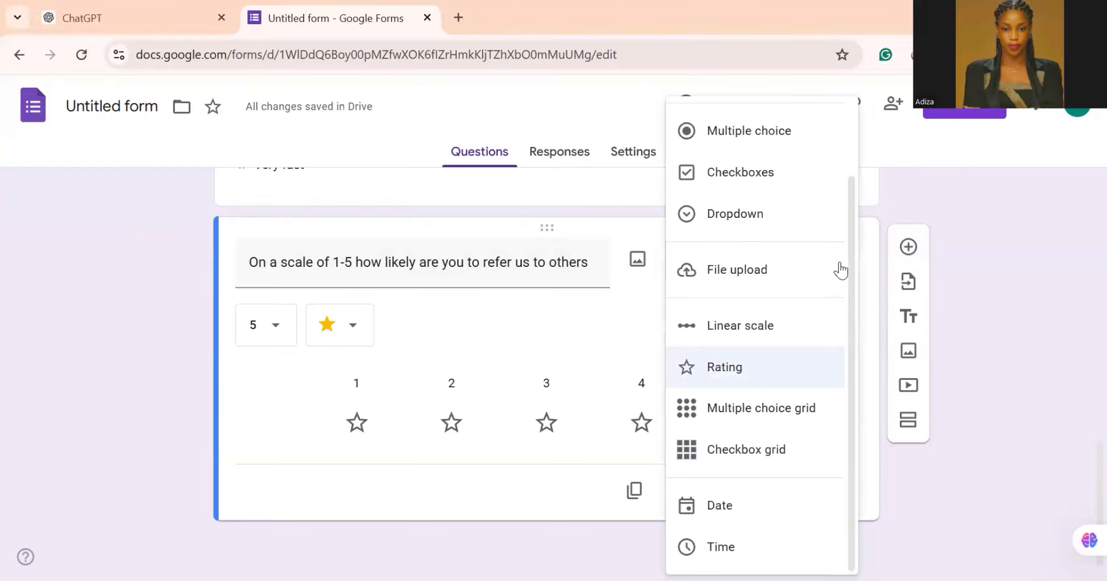
pyautogui.click(576, 345)
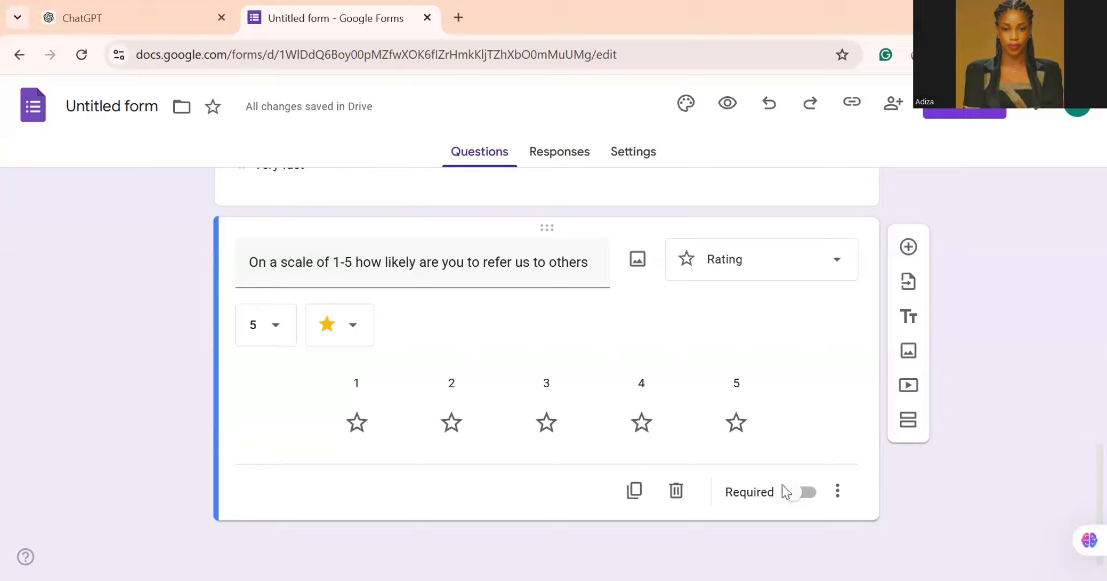
pyautogui.click(795, 494)
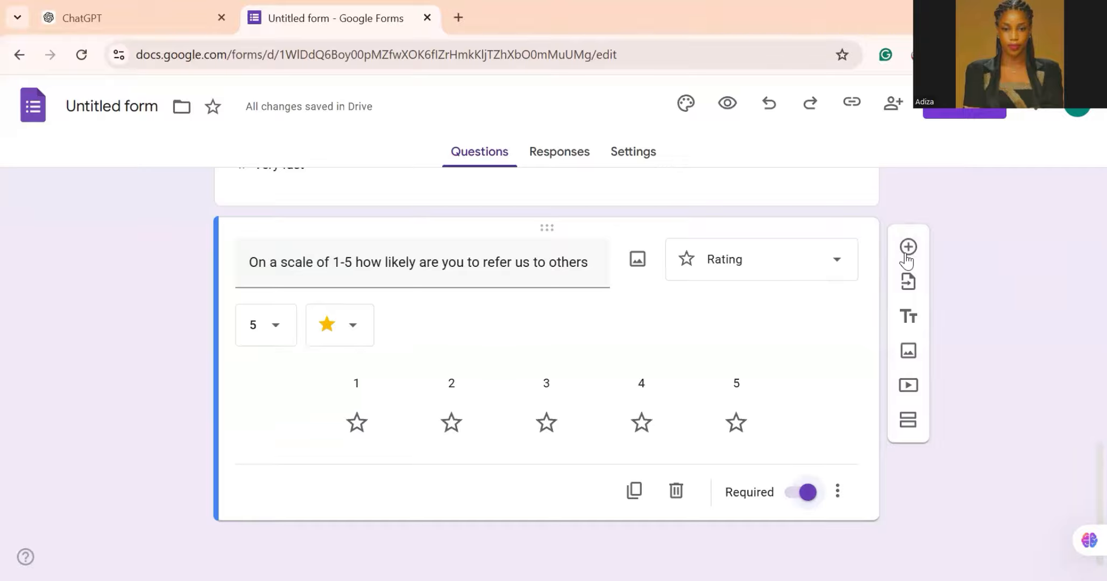
pyautogui.click(836, 270)
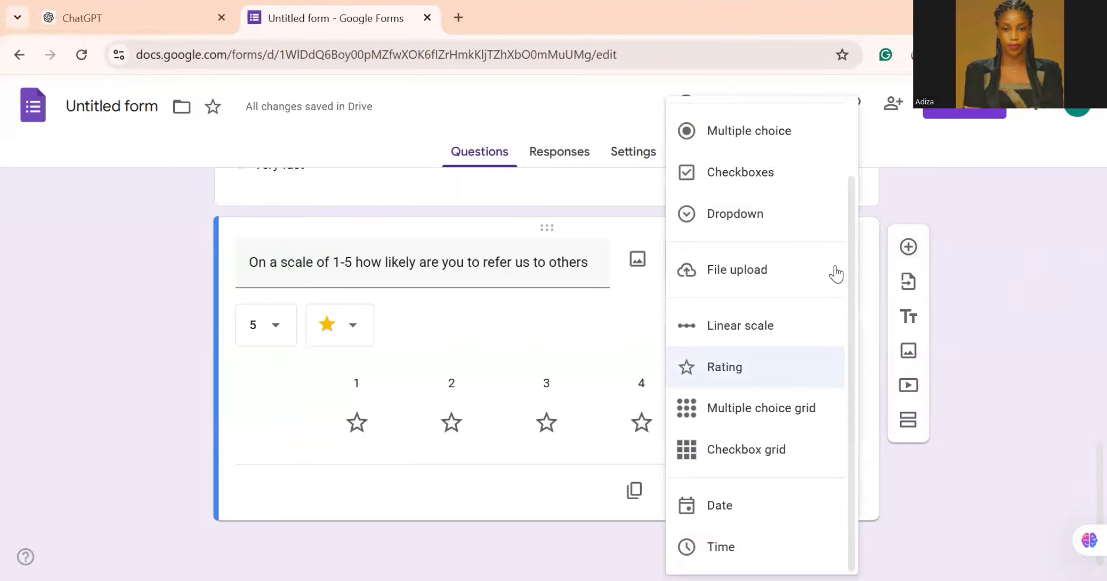
pyautogui.click(1003, 228)
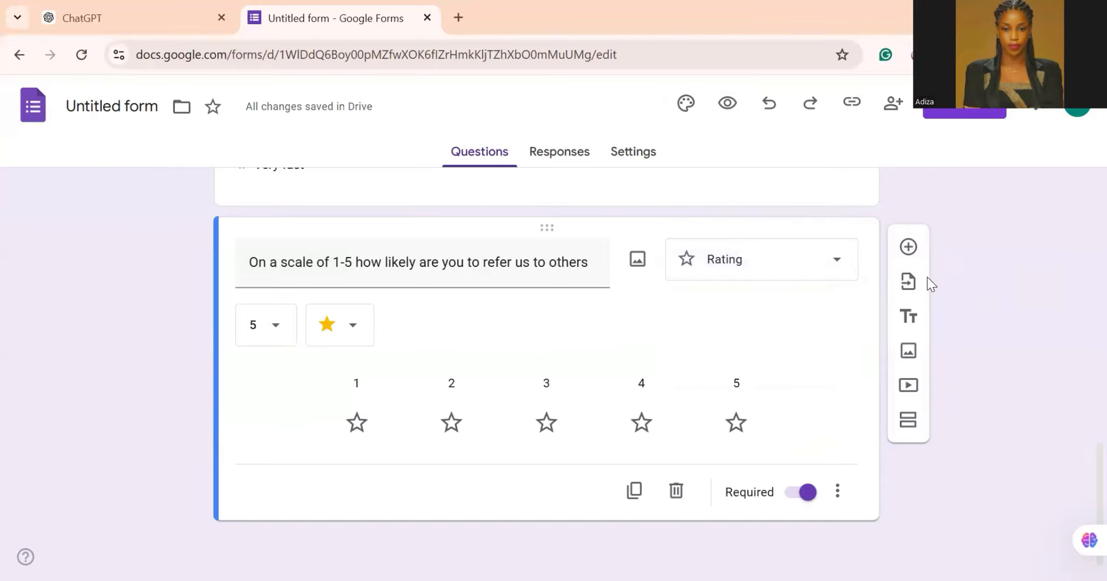
# Add a new question titled "Which of our services do you love most" below the referral rating question
pyautogui.click(909, 247)
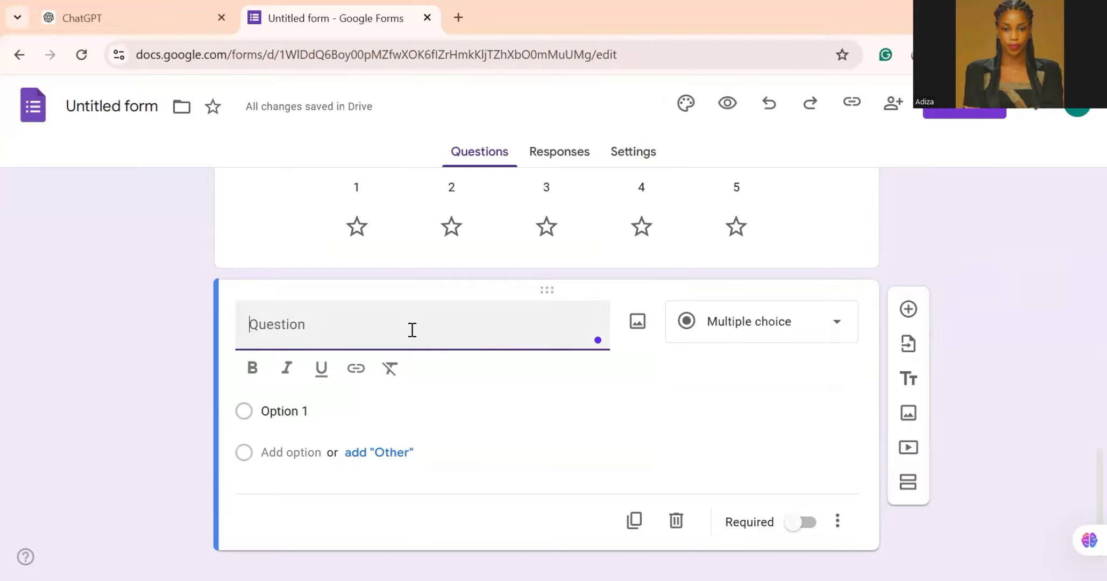
pyautogui.write('Which of ou')
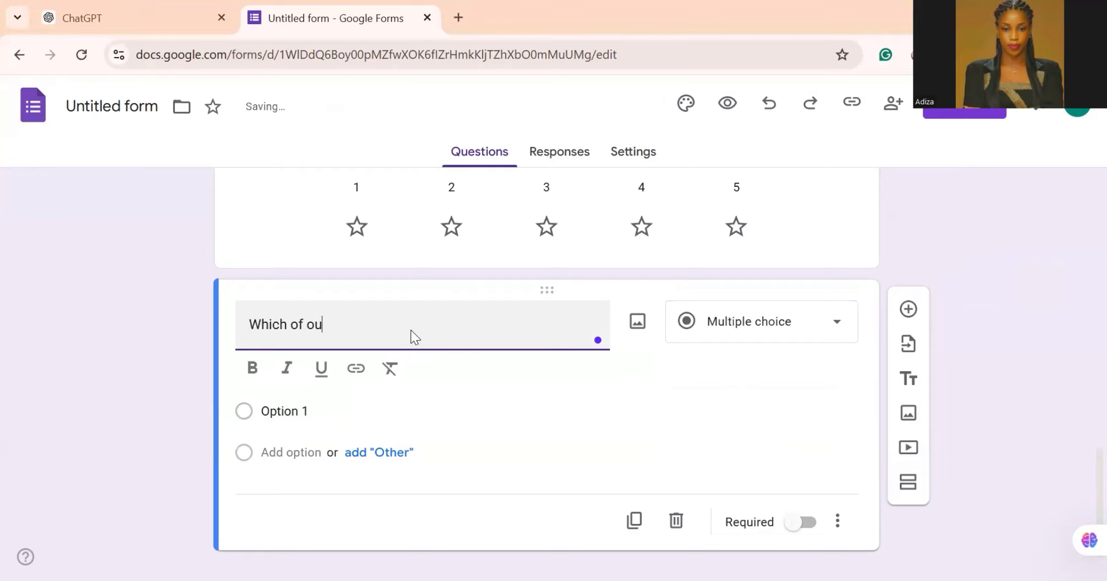
pyautogui.write('r services do you')
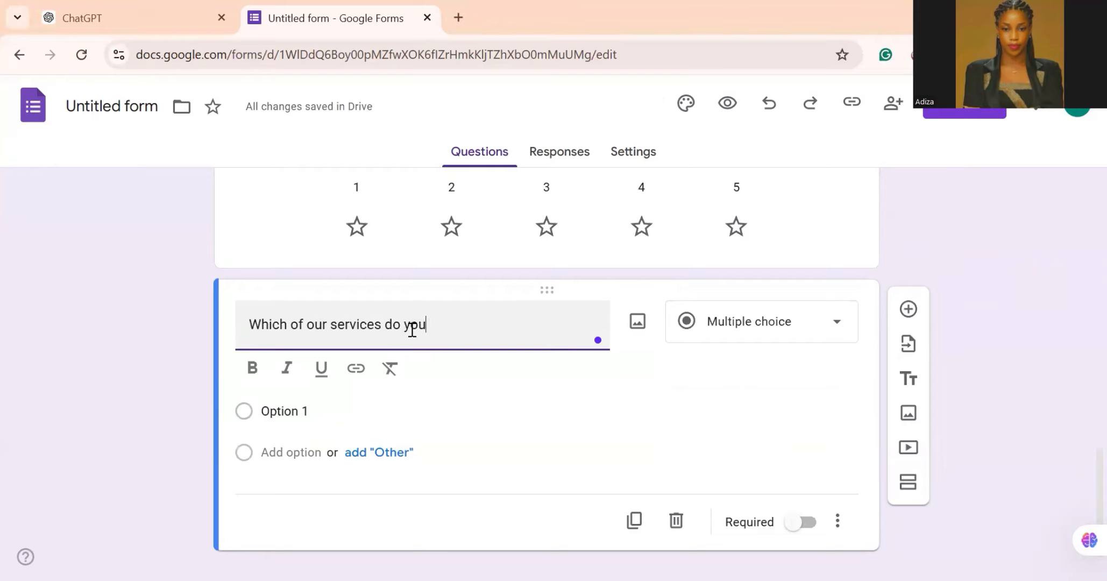
pyautogui.write(' ove')
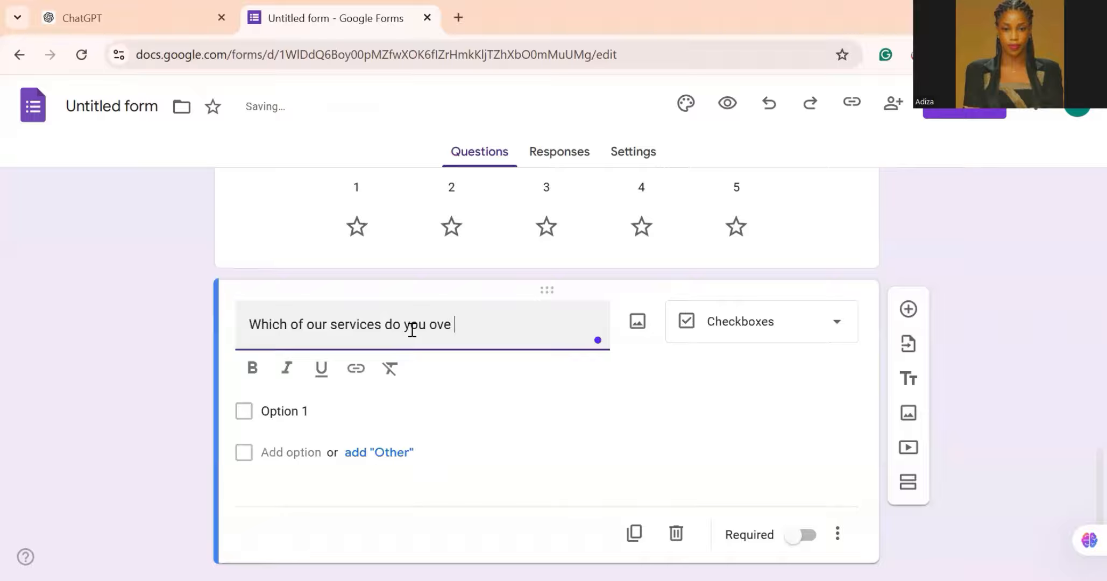
pyautogui.press('BackSpace')
pyautogui.press('BackSpace')
pyautogui.press('BackSpace')
pyautogui.write('love most')
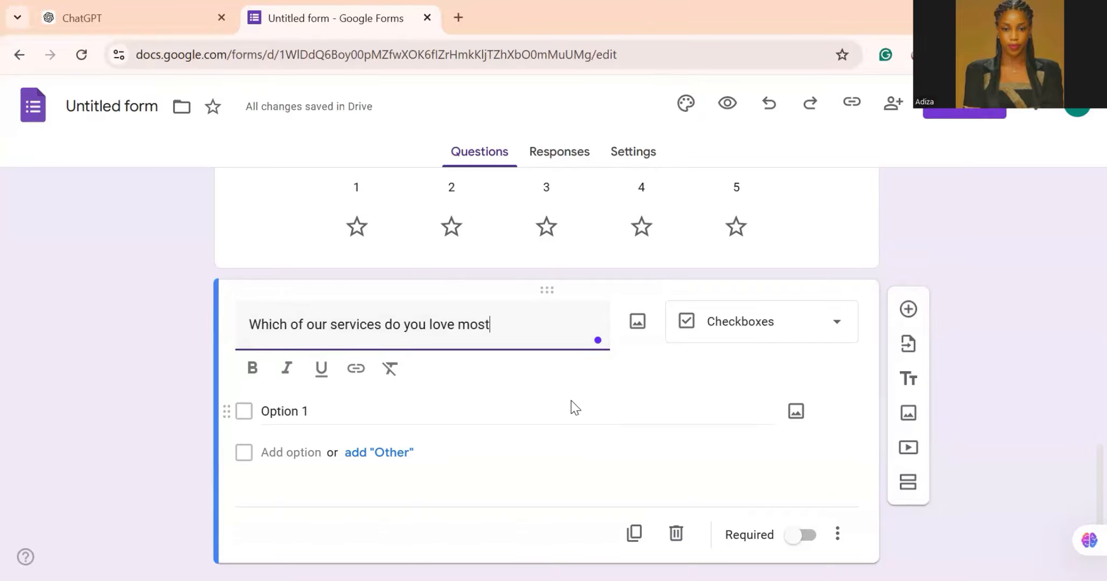
# Give the services question the options "Email service", "Social media service" and "Lead generation"
pyautogui.click(300, 410)
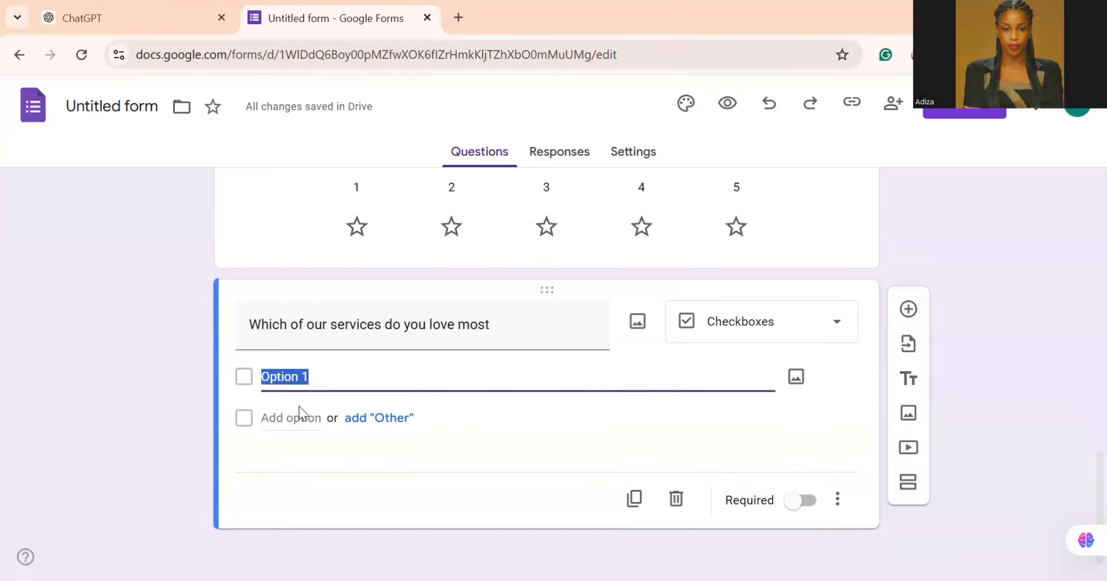
pyautogui.write('E')
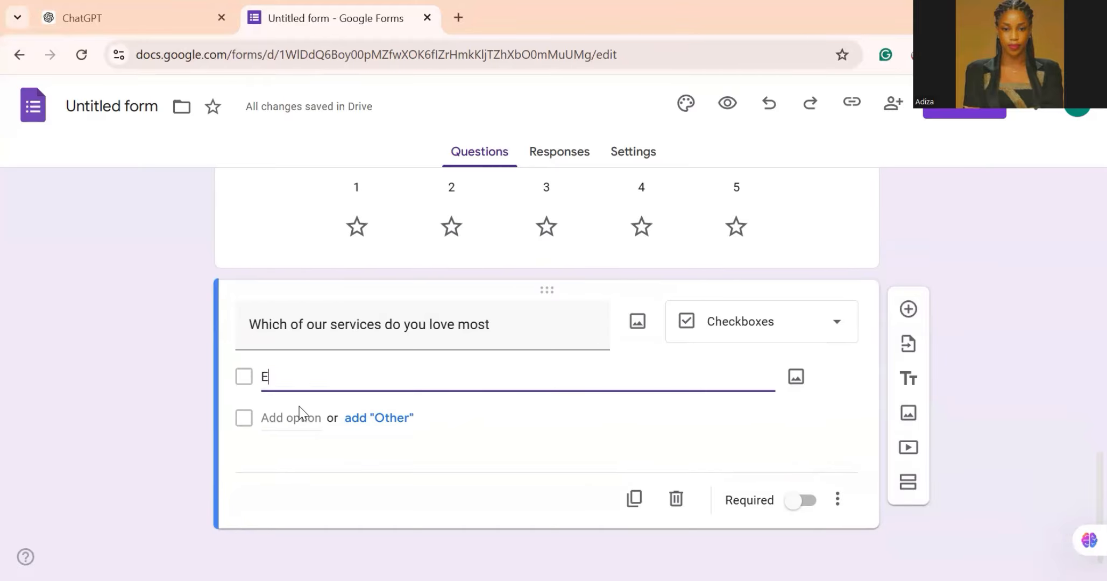
pyautogui.write('mail')
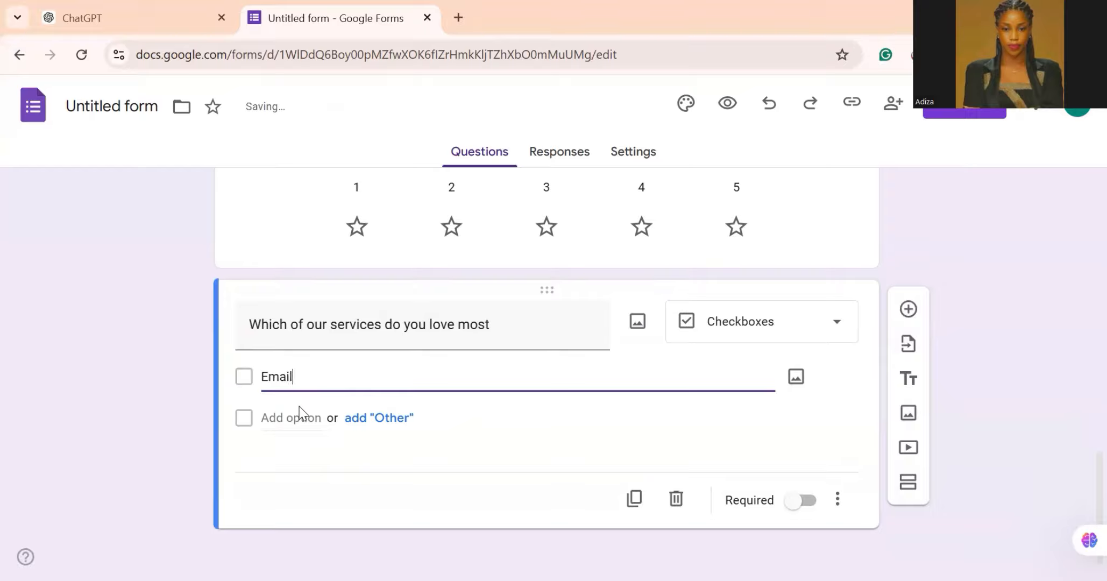
pyautogui.write(' service')
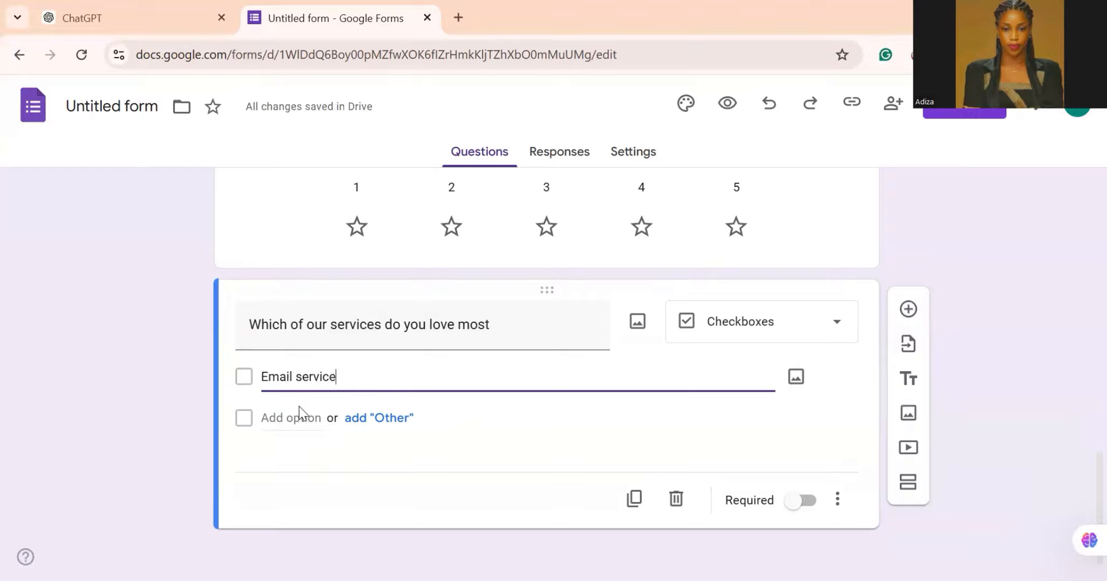
pyautogui.click(298, 418)
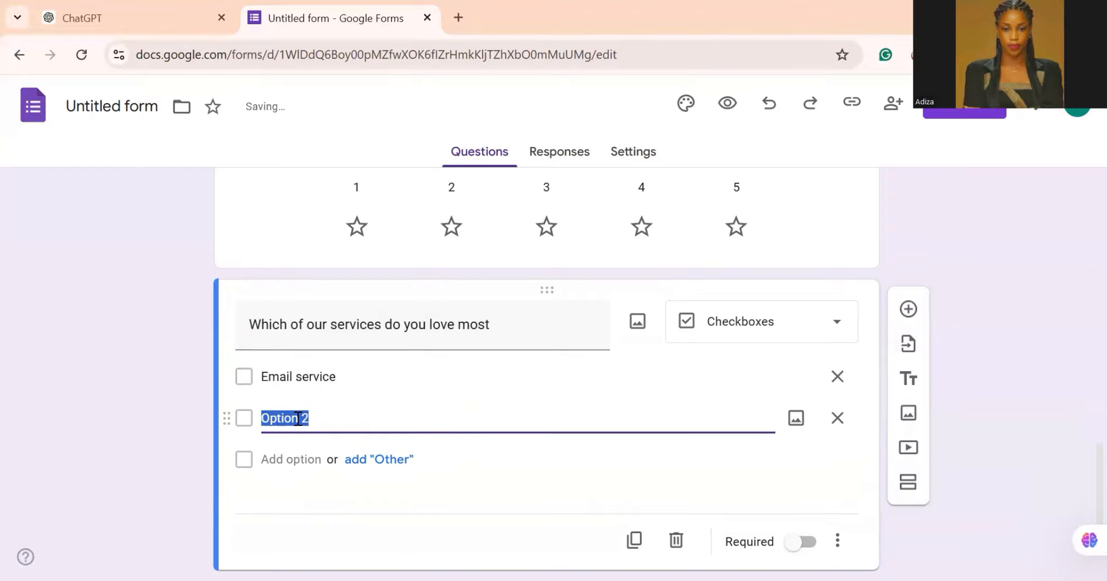
pyautogui.write('Socia')
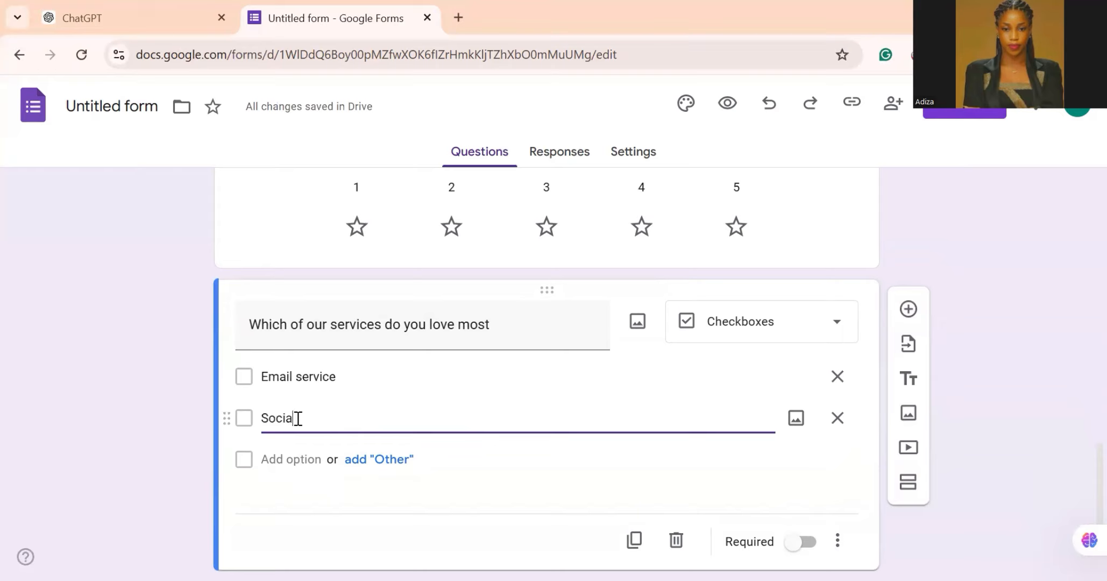
pyautogui.write('l medi')
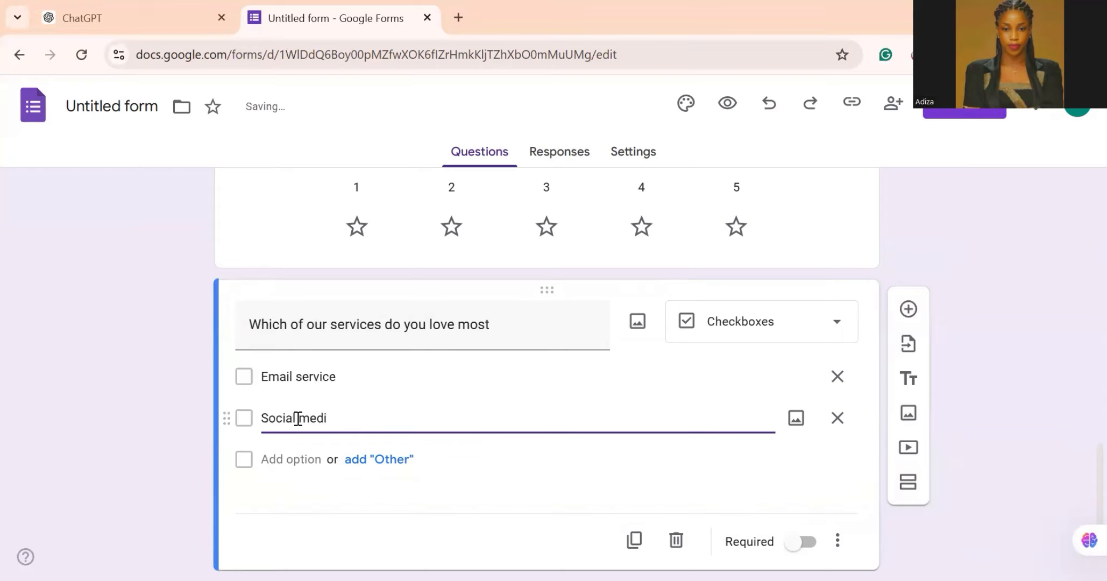
pyautogui.write('a service')
pyautogui.click(289, 461)
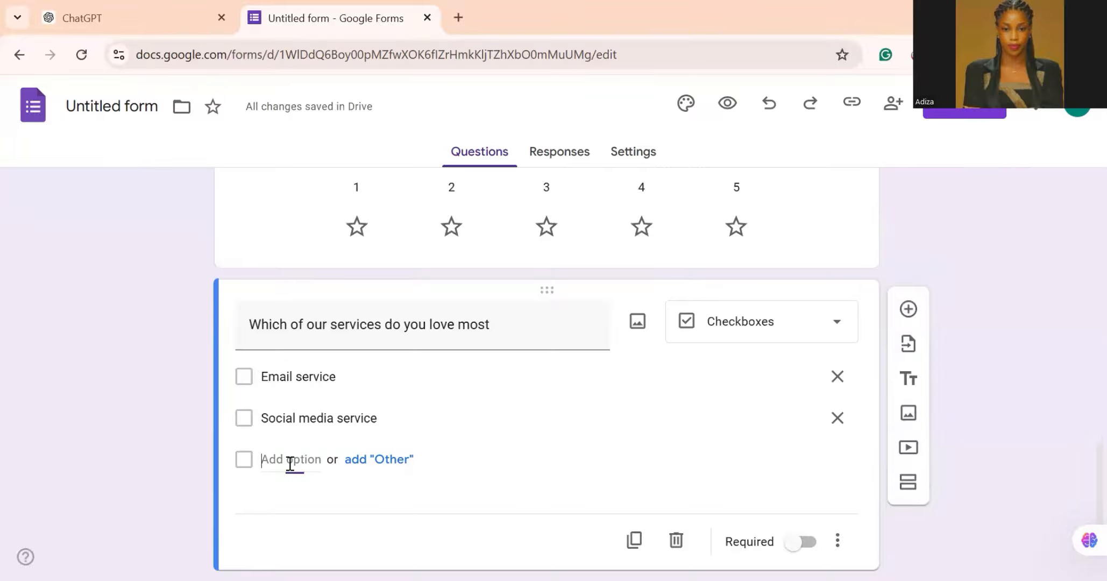
pyautogui.write('Lead g')
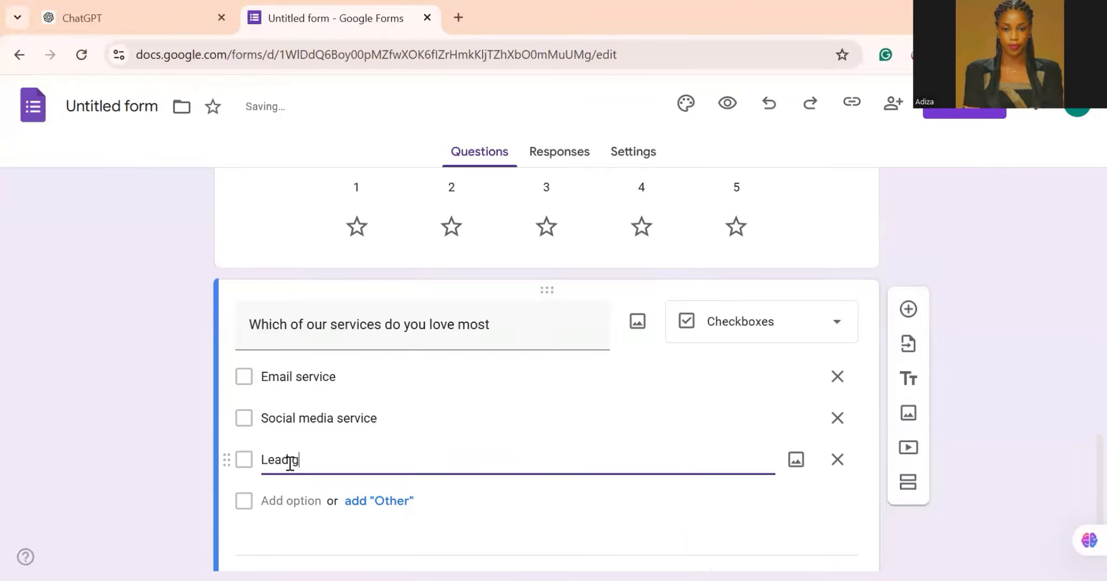
pyautogui.write('eneration')
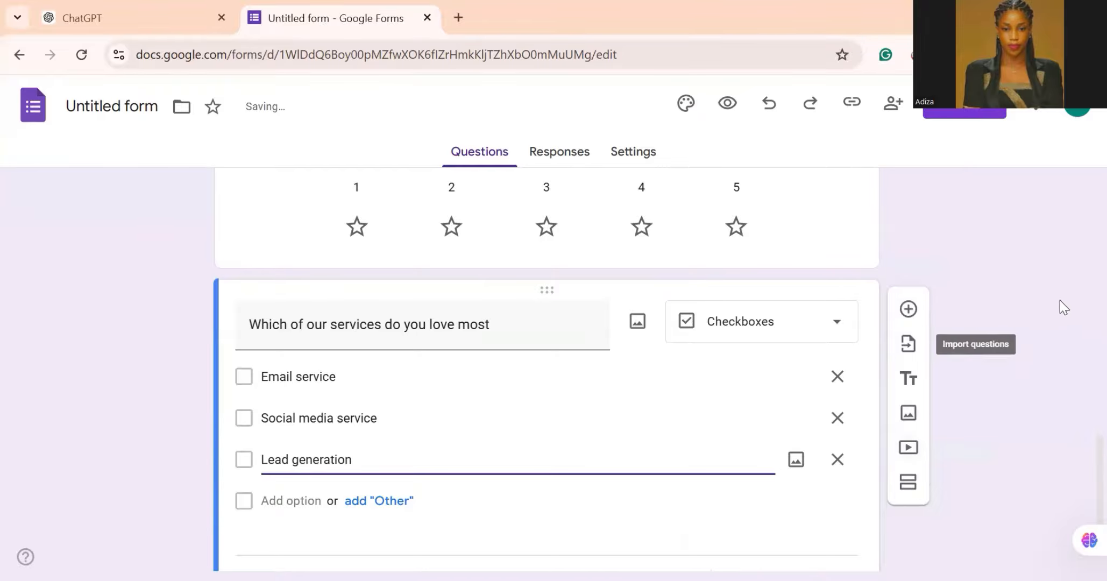
# Add a question mark to the end of the services question's title
pyautogui.scroll(-2, 1059, 265)
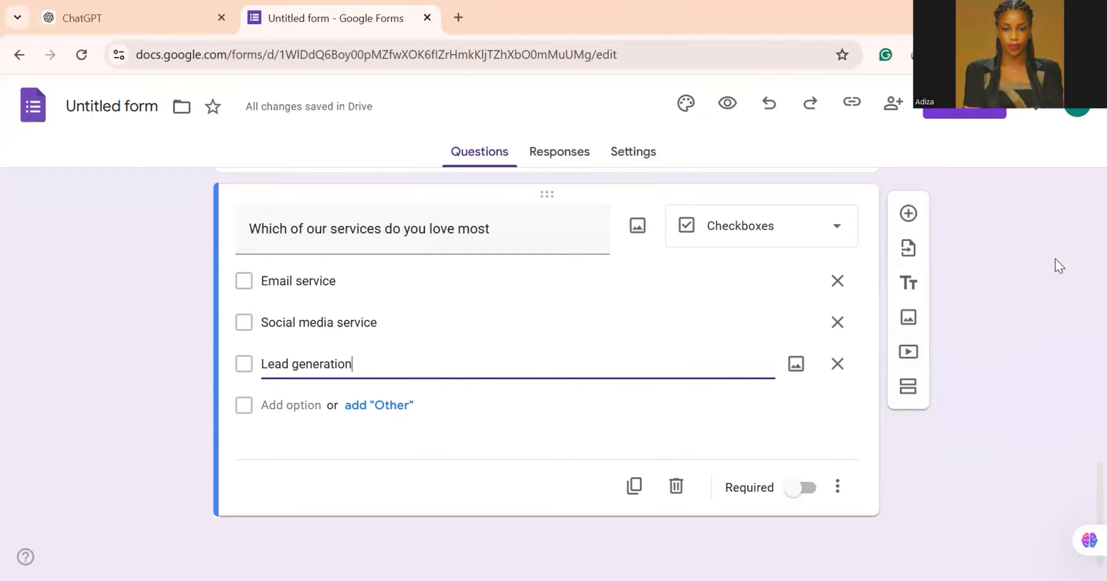
pyautogui.scroll(4, 1058, 266)
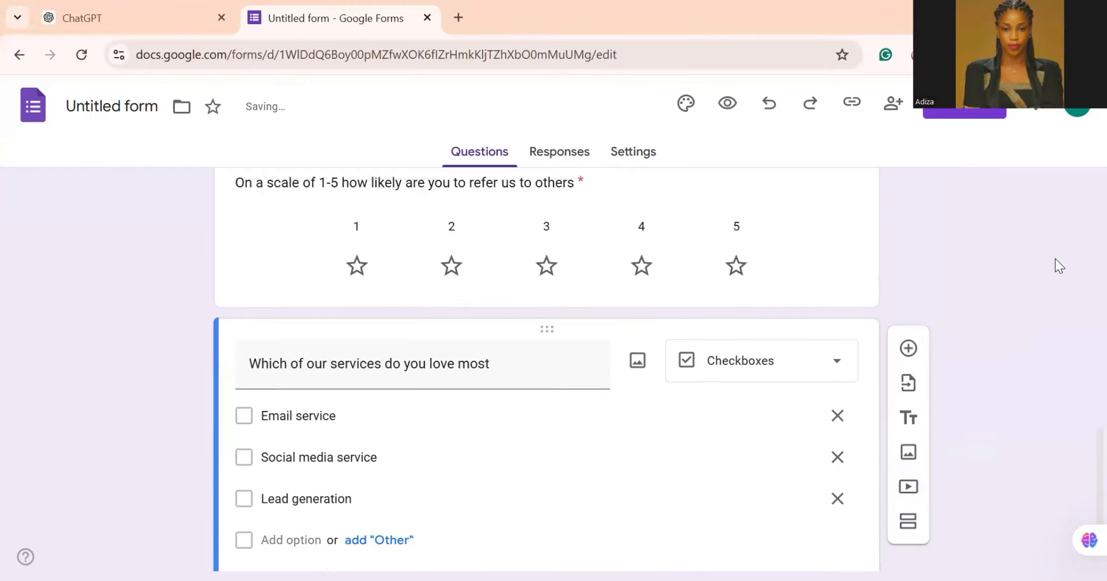
pyautogui.scroll(4, 1058, 265)
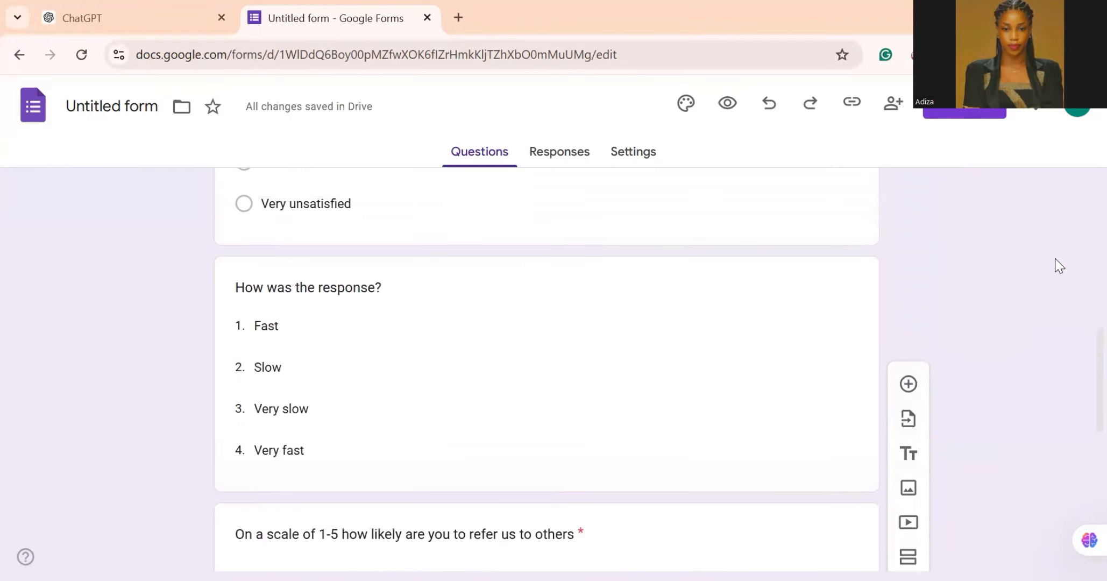
pyautogui.scroll(-5, 1058, 265)
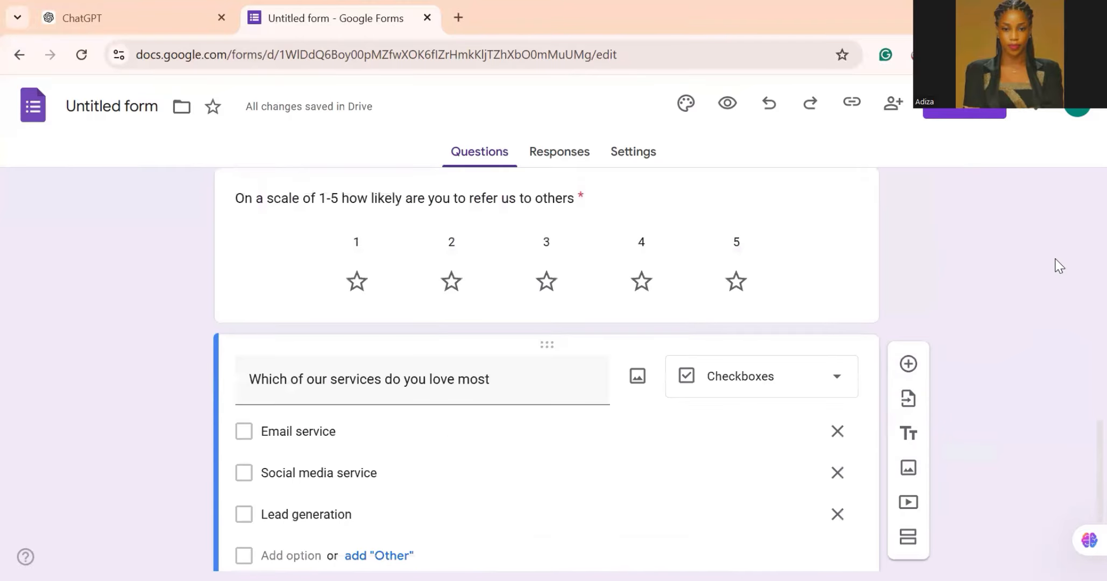
pyautogui.click(490, 380)
pyautogui.write('?')
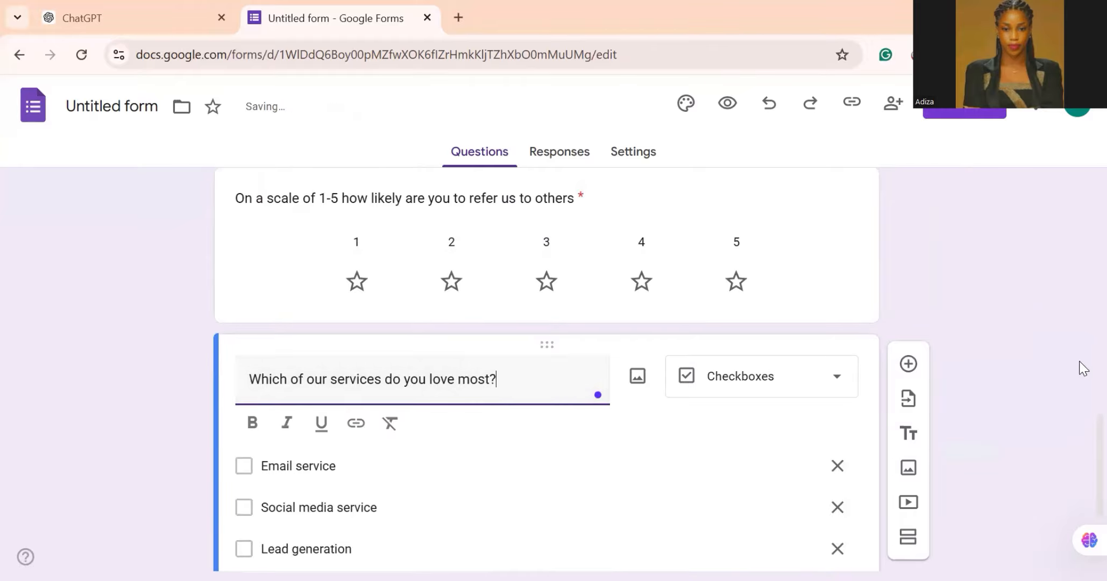
# In the form's response settings, set the collection of email addresses to "Responder input"
pyautogui.scroll(15, 1084, 368)
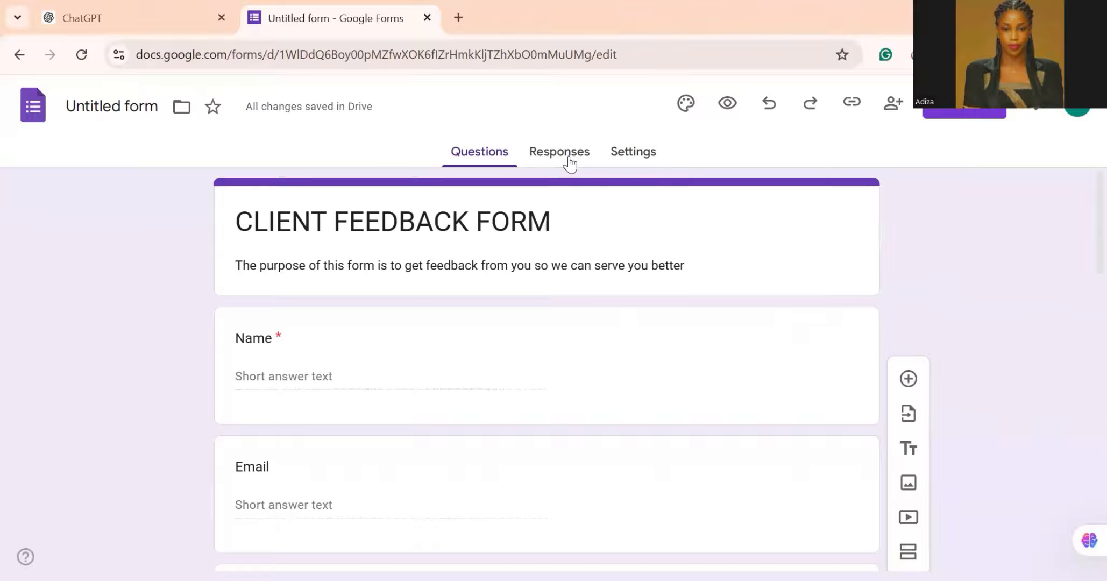
pyautogui.click(636, 154)
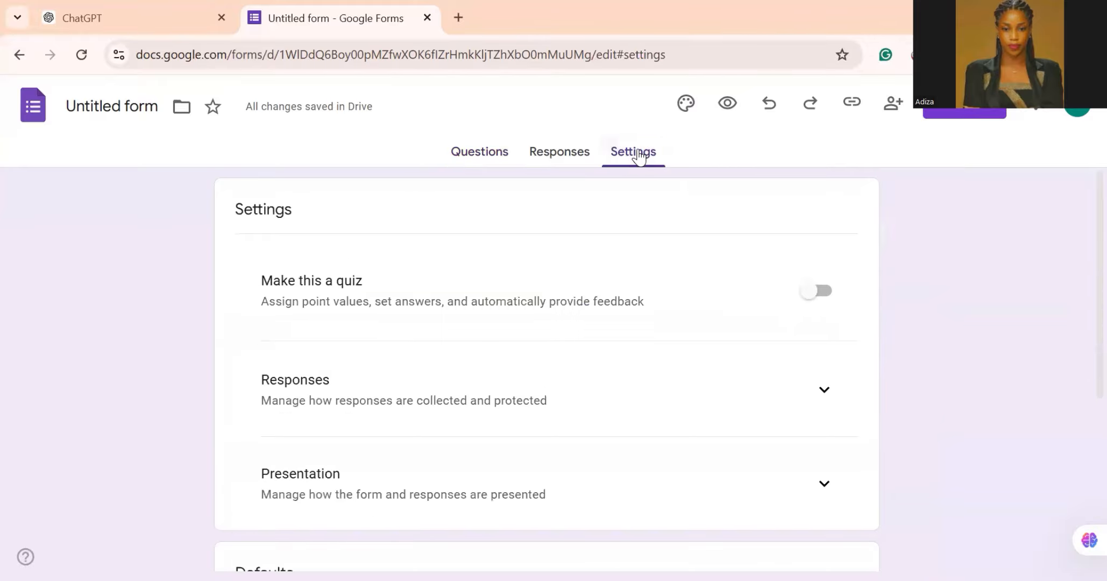
pyautogui.scroll(-2, 907, 390)
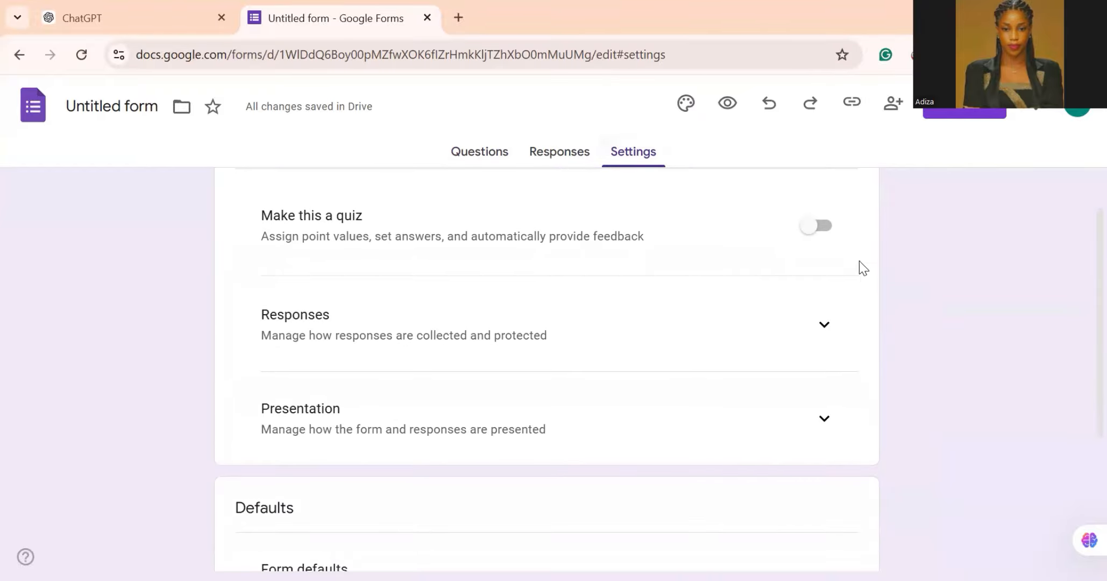
pyautogui.scroll(-1, 737, 379)
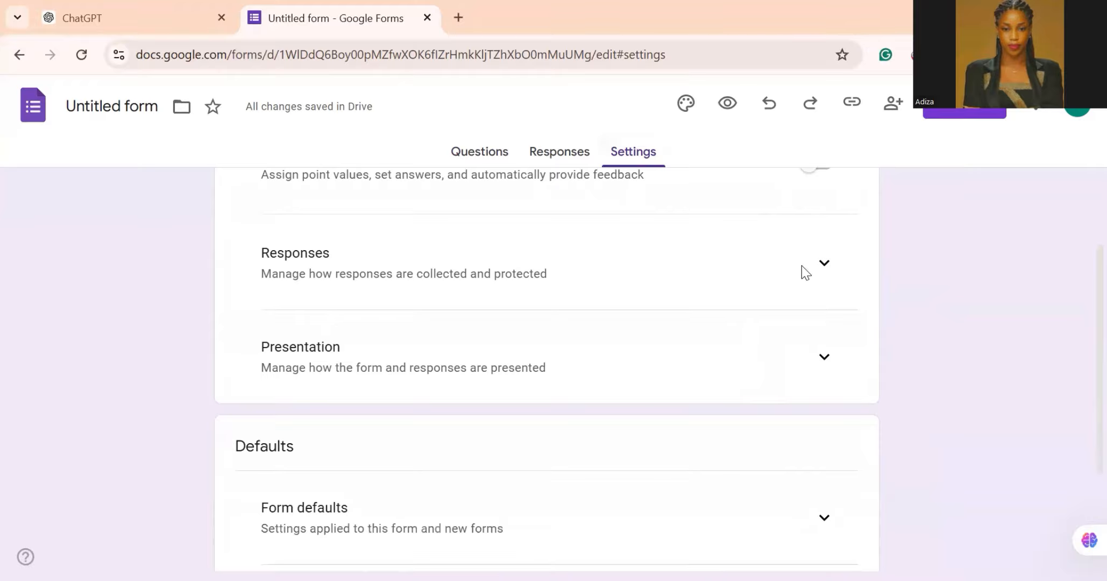
pyautogui.click(825, 269)
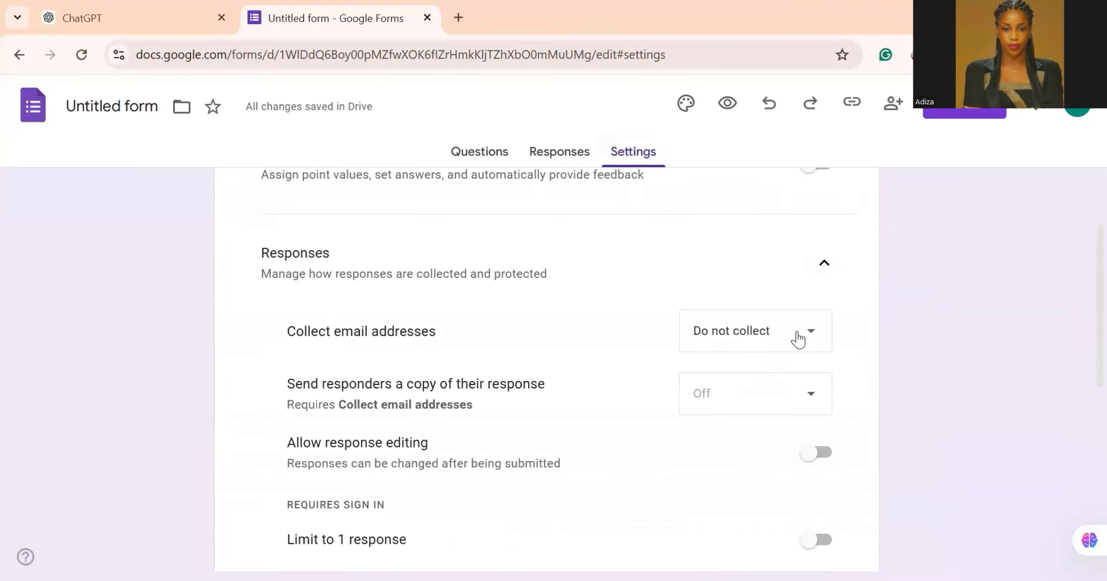
pyautogui.click(794, 338)
pyautogui.click(771, 413)
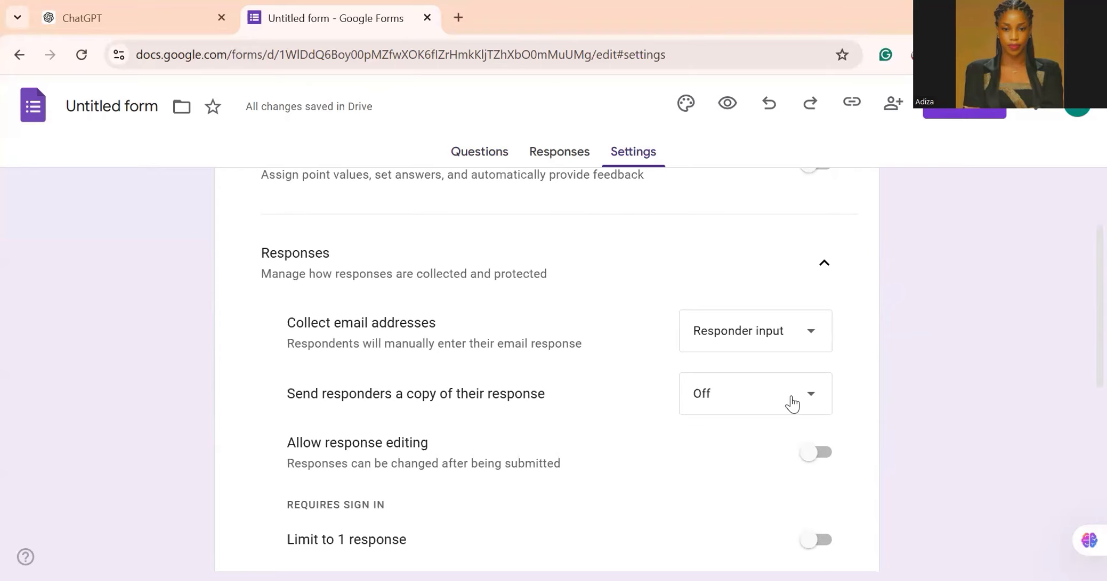
# Look through the remaining response settings and expand the form's Presentation settings
pyautogui.scroll(-2, 788, 403)
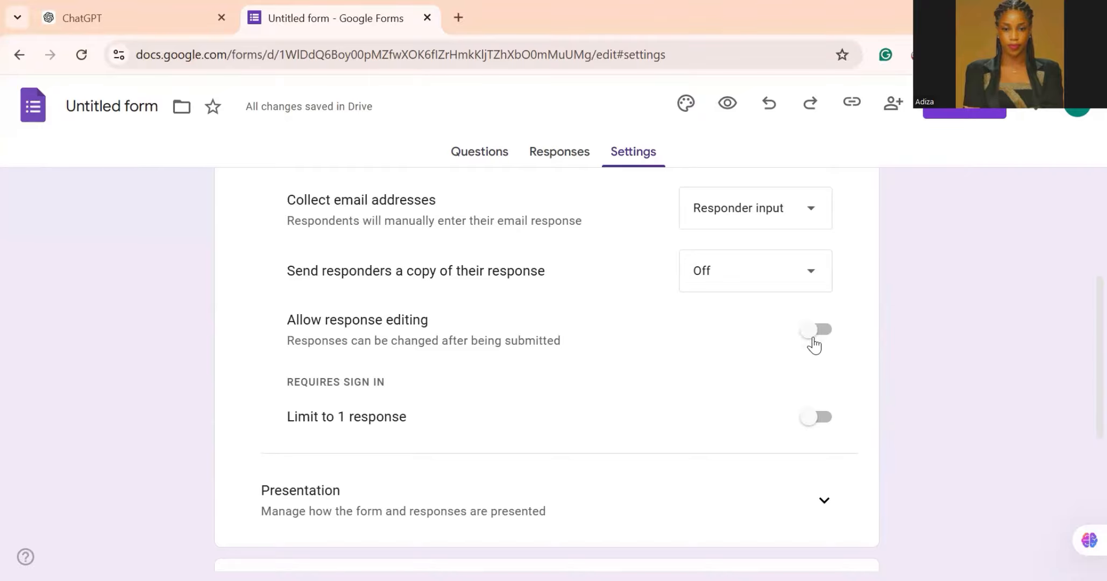
pyautogui.scroll(-2, 627, 482)
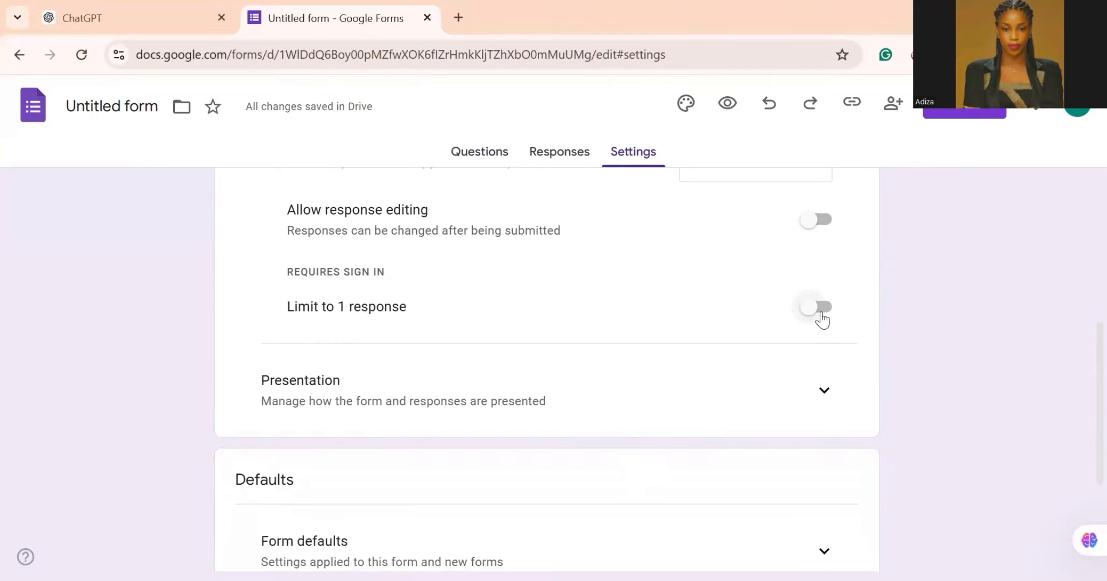
pyautogui.scroll(-2, 701, 375)
pyautogui.scroll(-2, 700, 375)
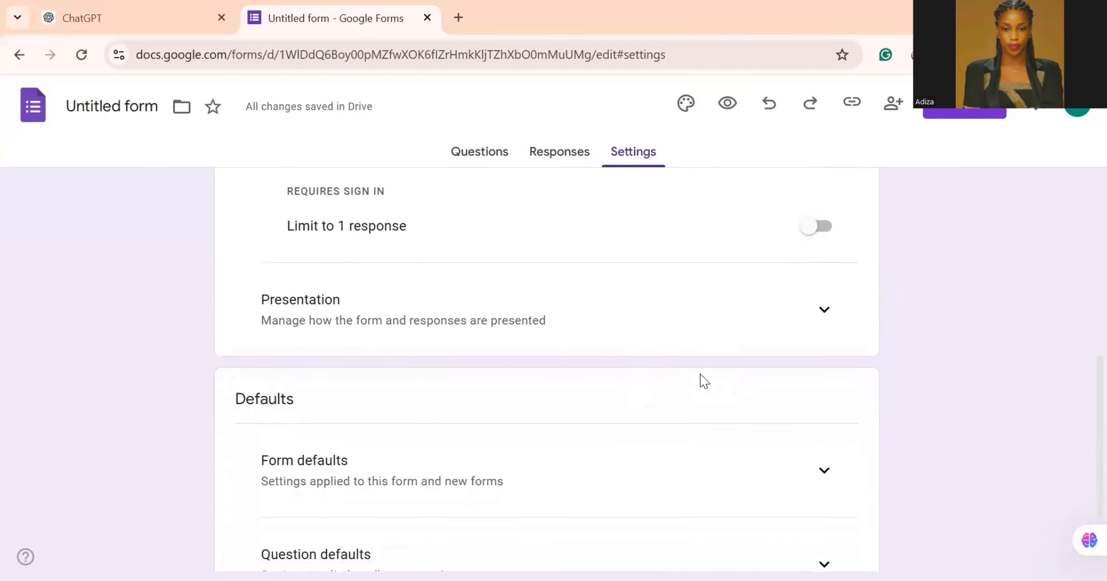
pyautogui.scroll(-4, 704, 380)
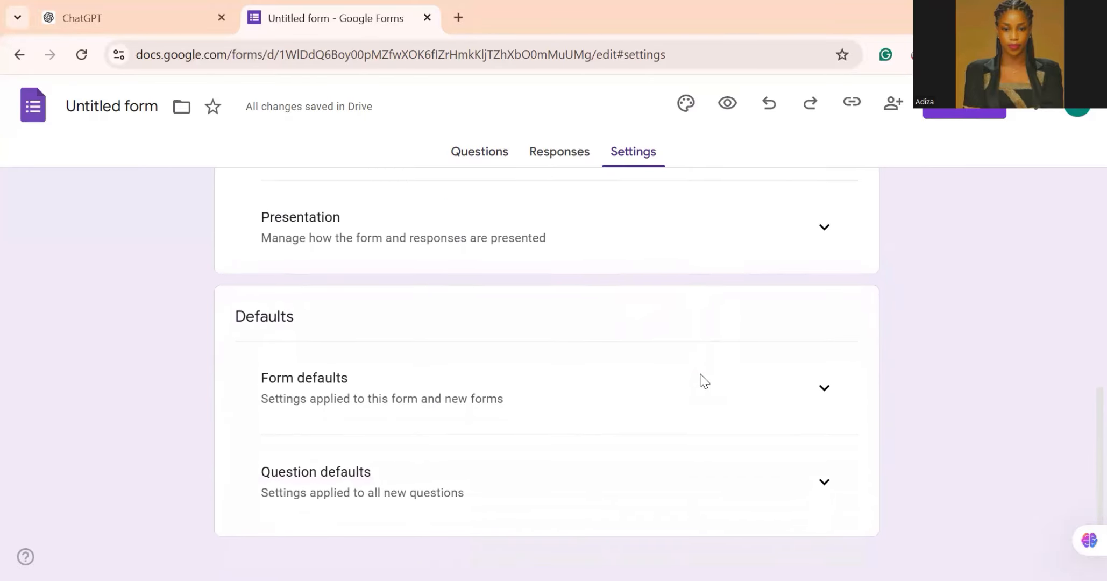
pyautogui.scroll(-1, 703, 381)
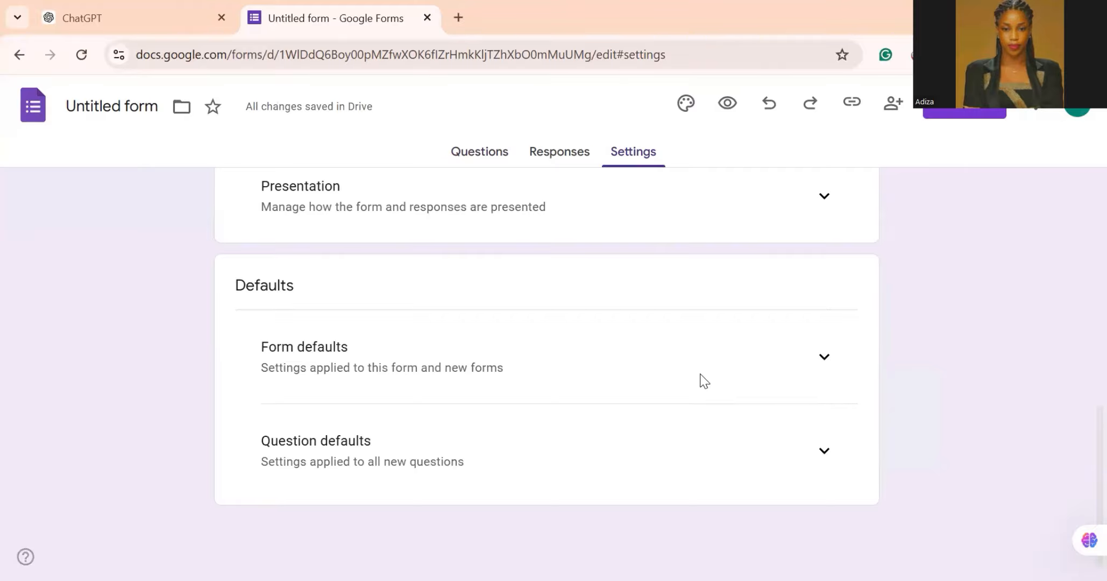
pyautogui.click(824, 196)
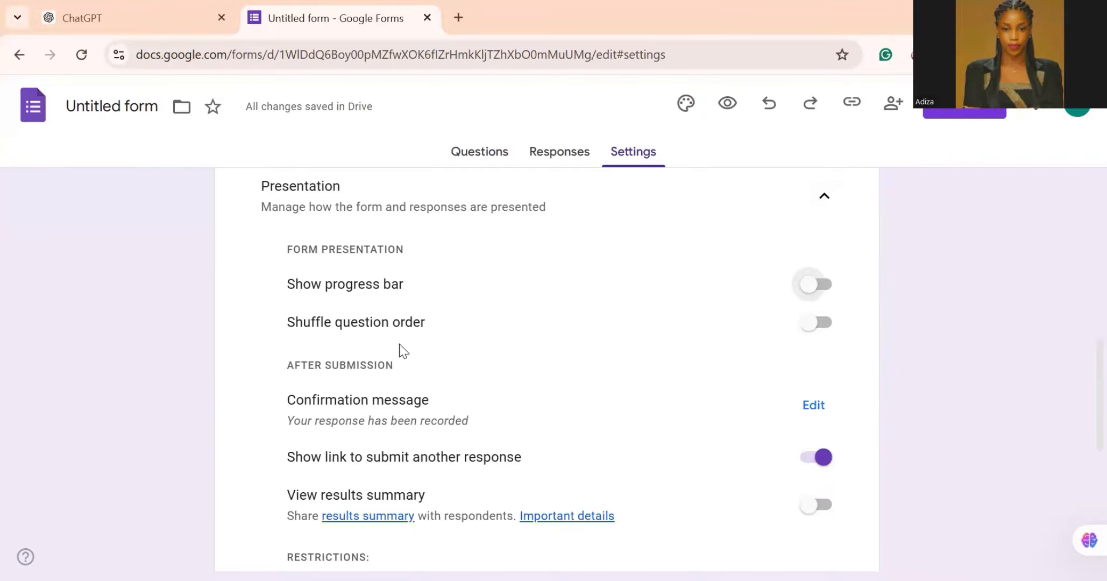
# Replace the default confirmation message with "Thank you for filling the form please join the group"
pyautogui.scroll(-2, 792, 363)
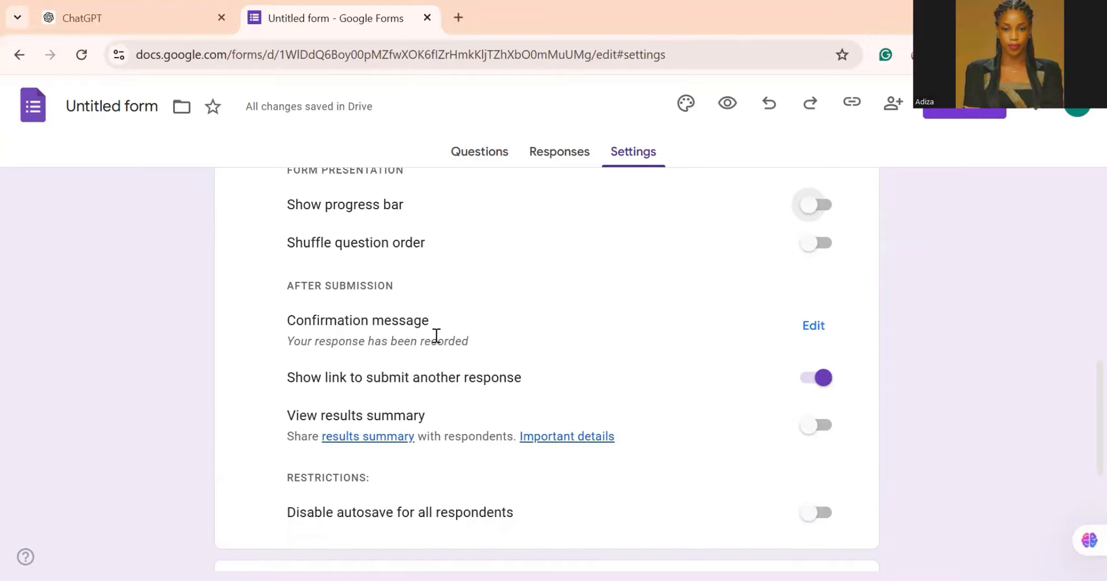
pyautogui.click(814, 326)
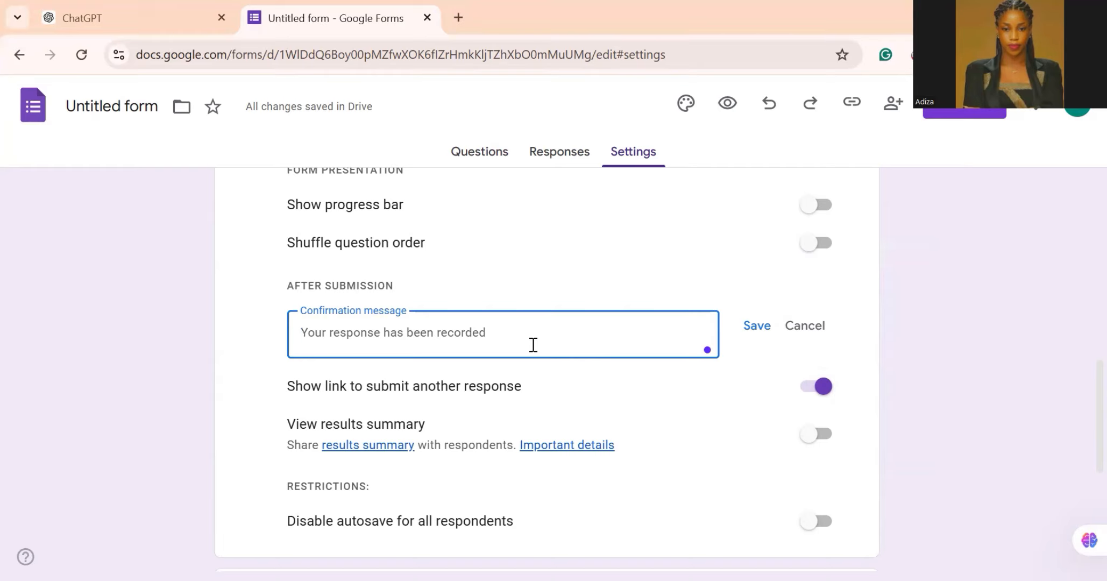
pyautogui.write('Thank')
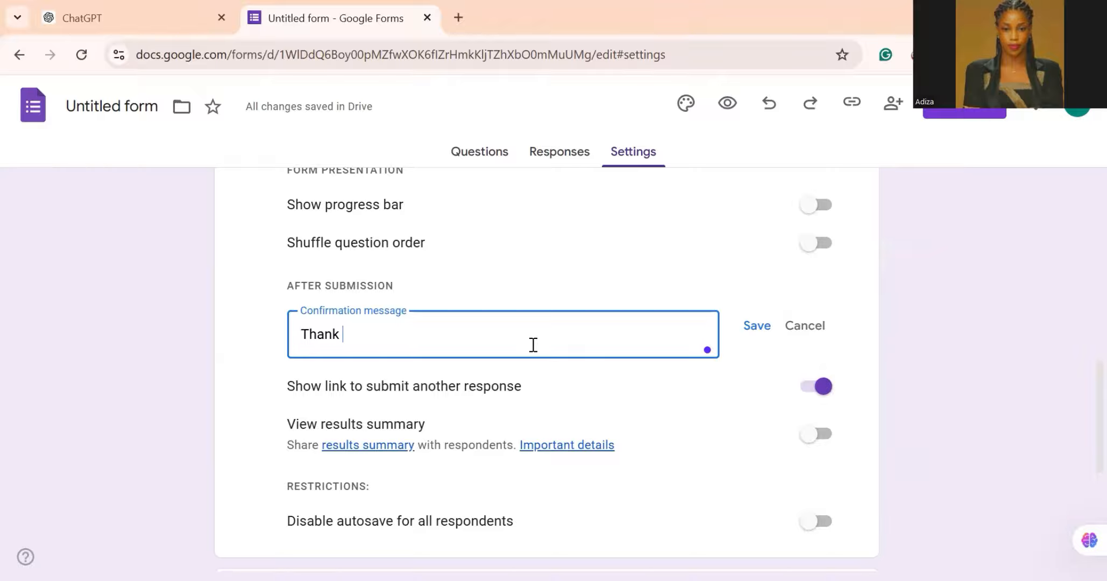
pyautogui.write(' you for filling the form')
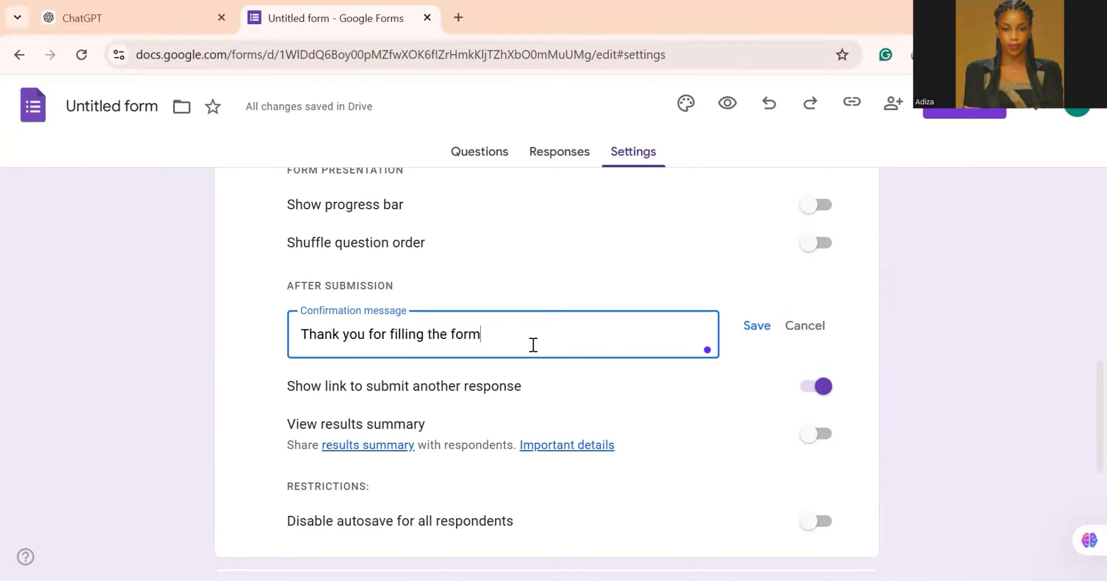
pyautogui.write(' please join the group')
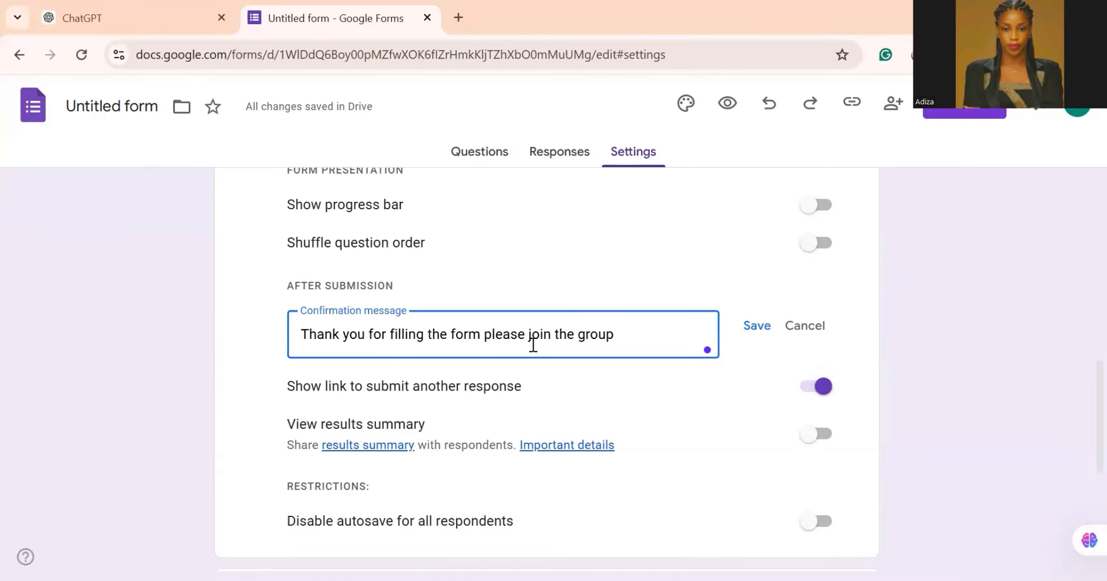
# Insert a comma between "form" and "please" in the confirmation message
pyautogui.press('Left')
pyautogui.press('Left')
pyautogui.press('Left')
pyautogui.press('Left')
pyautogui.press('Left')
pyautogui.press('Left')
pyautogui.press('Left')
pyautogui.press('Left')
pyautogui.press('Left')
pyautogui.press('Left')
pyautogui.press('Left')
pyautogui.press('Left')
pyautogui.write(',')
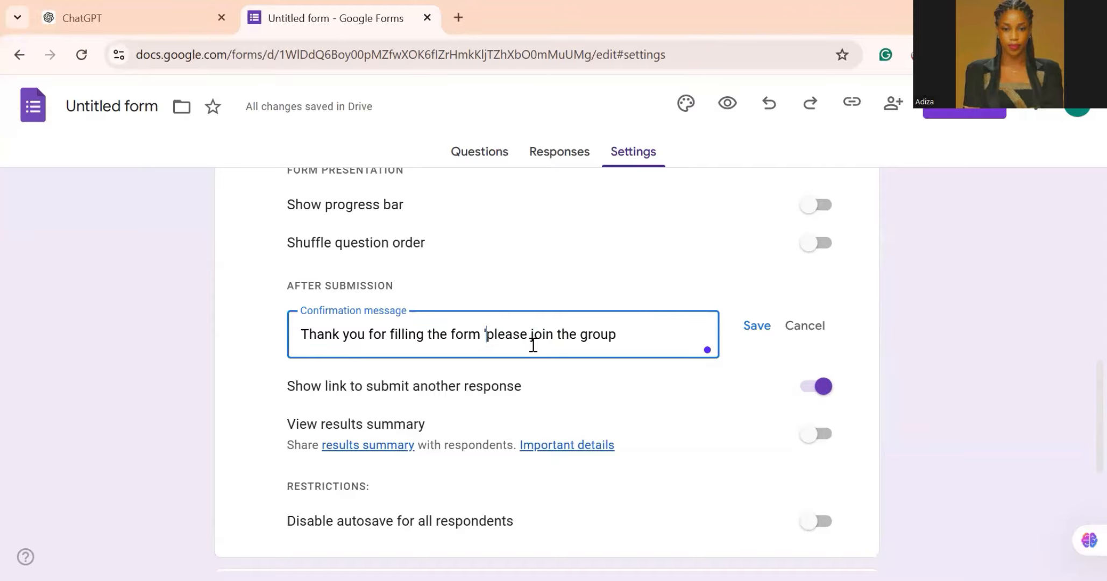
pyautogui.press('BackSpace')
pyautogui.write(',')
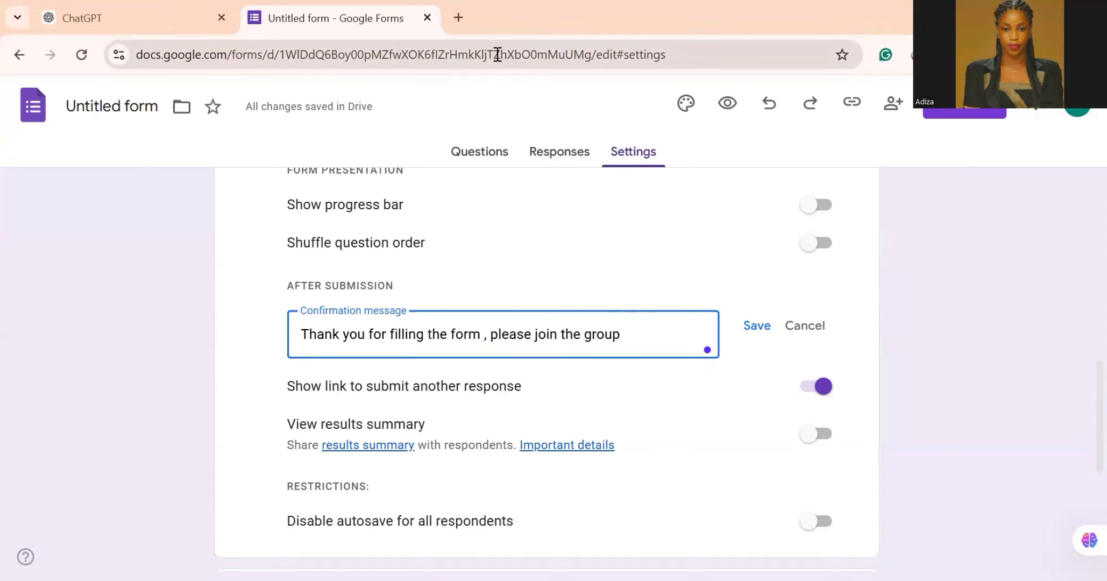
# Copy the LinkedIn profile's web address from a new browser tab to the end of the confirmation message and save the message
pyautogui.click(456, 25)
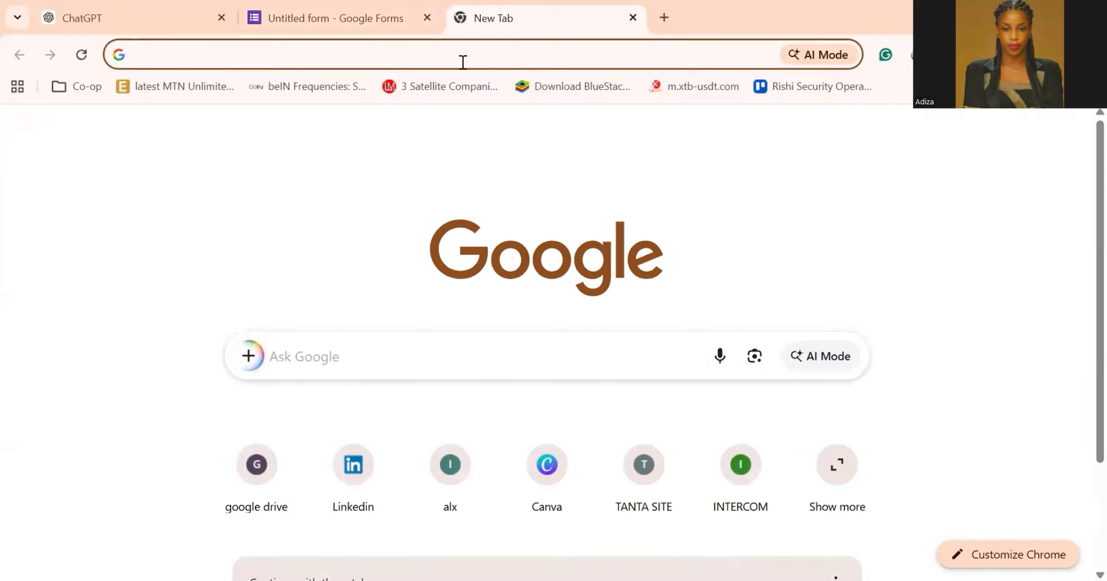
pyautogui.click(443, 55)
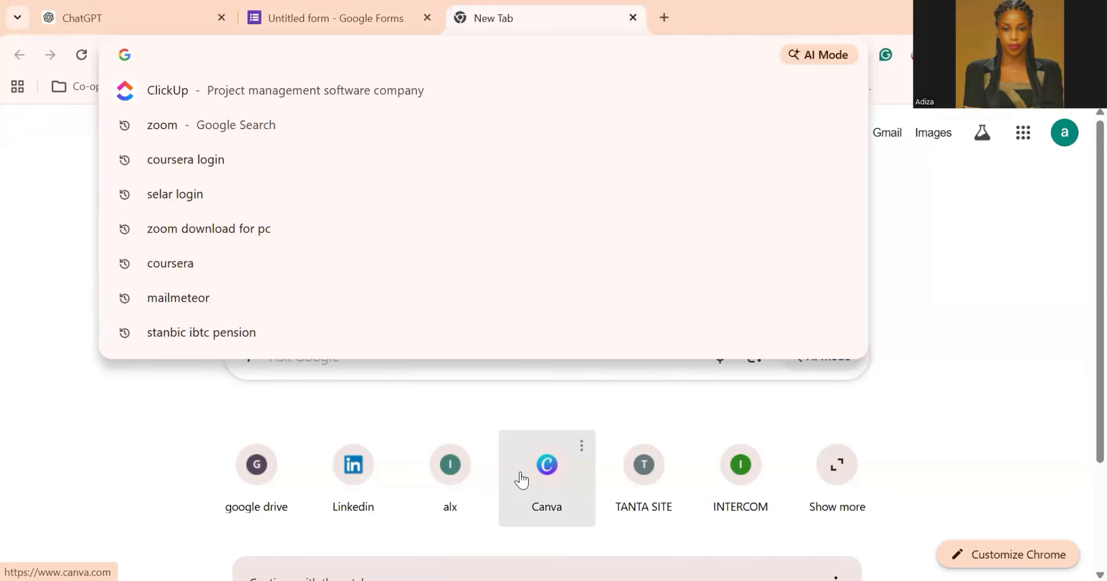
pyautogui.click(358, 486)
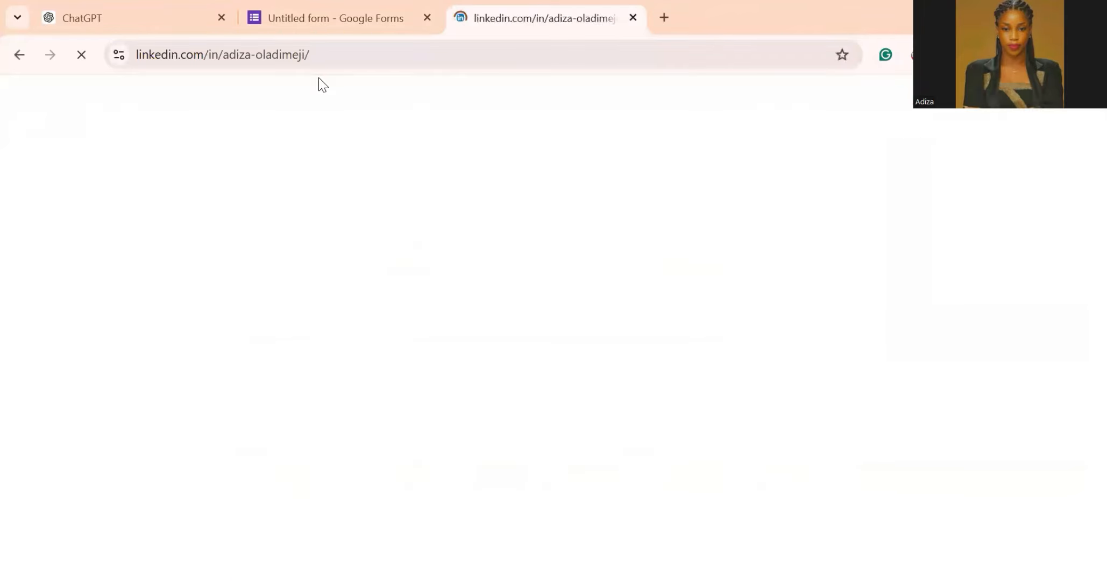
pyautogui.click(333, 60)
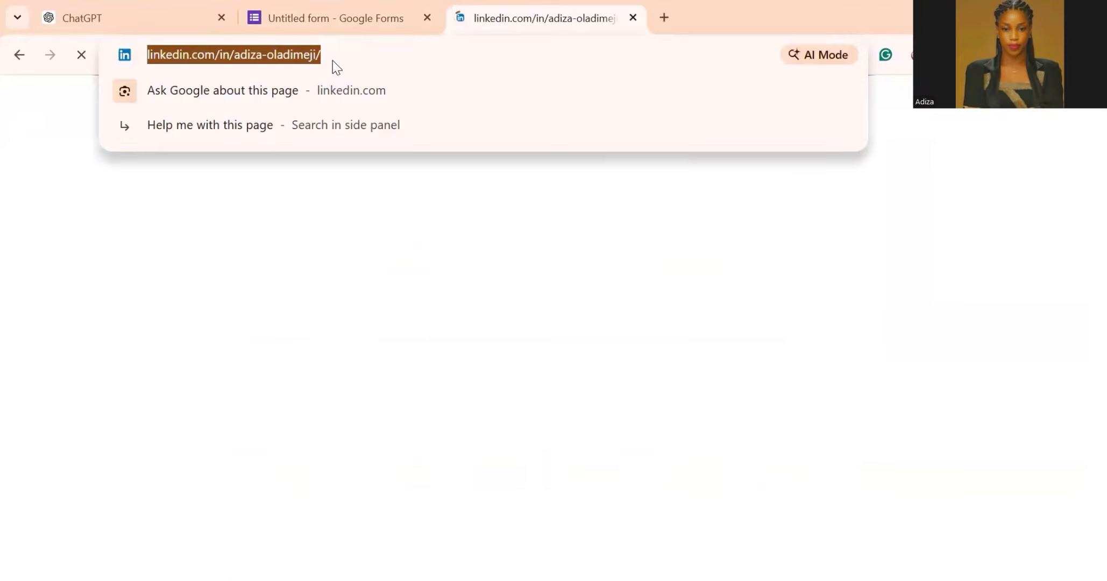
pyautogui.click(356, 13)
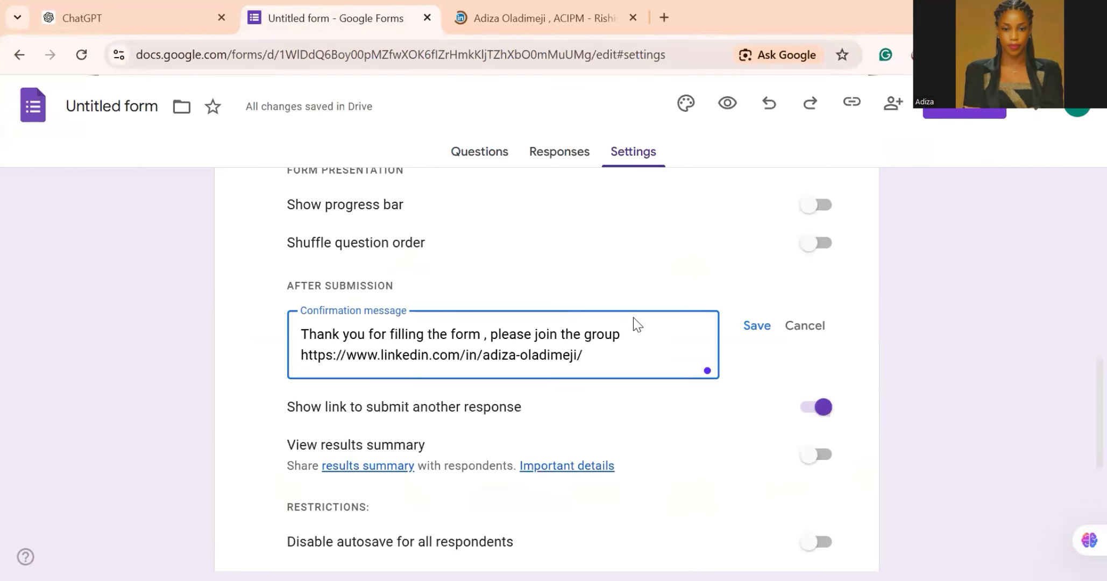
pyautogui.click(760, 332)
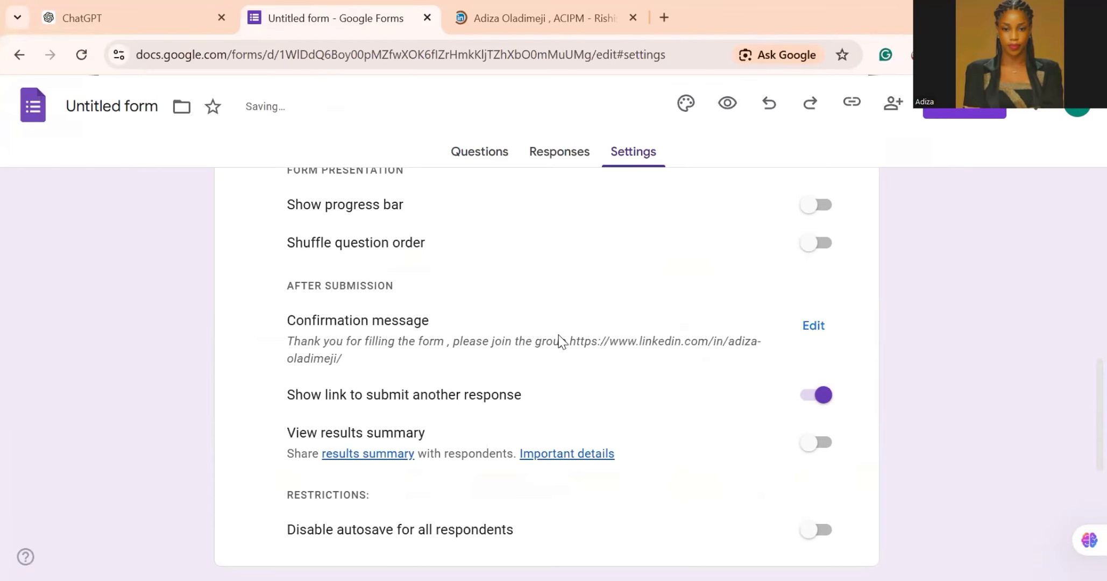
# Examine the remaining after-submission, restriction and default settings of the form
pyautogui.scroll(-2, 742, 374)
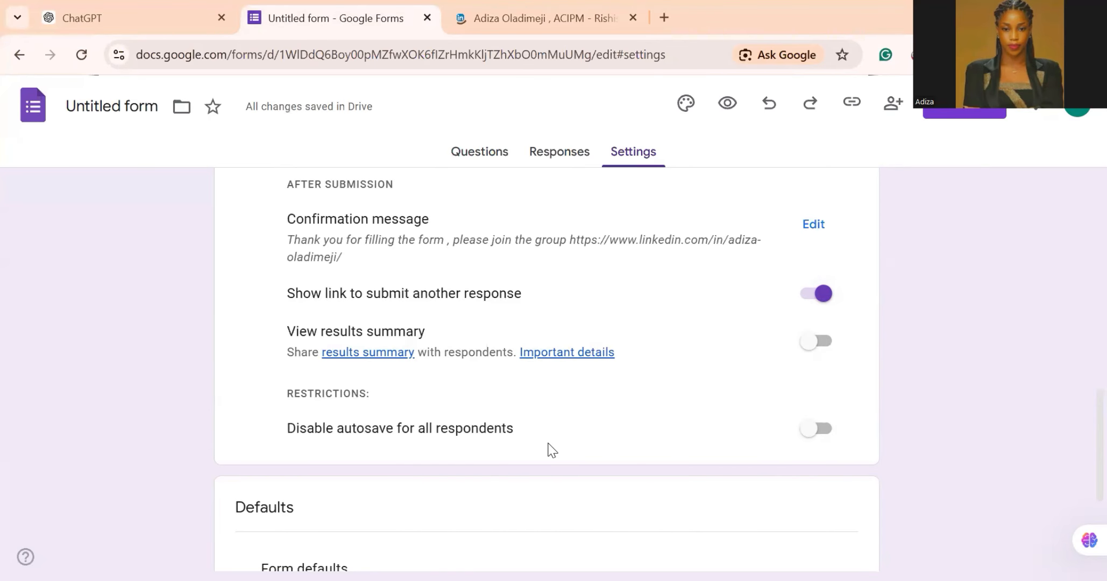
pyautogui.scroll(-2, 548, 448)
pyautogui.scroll(1, 548, 443)
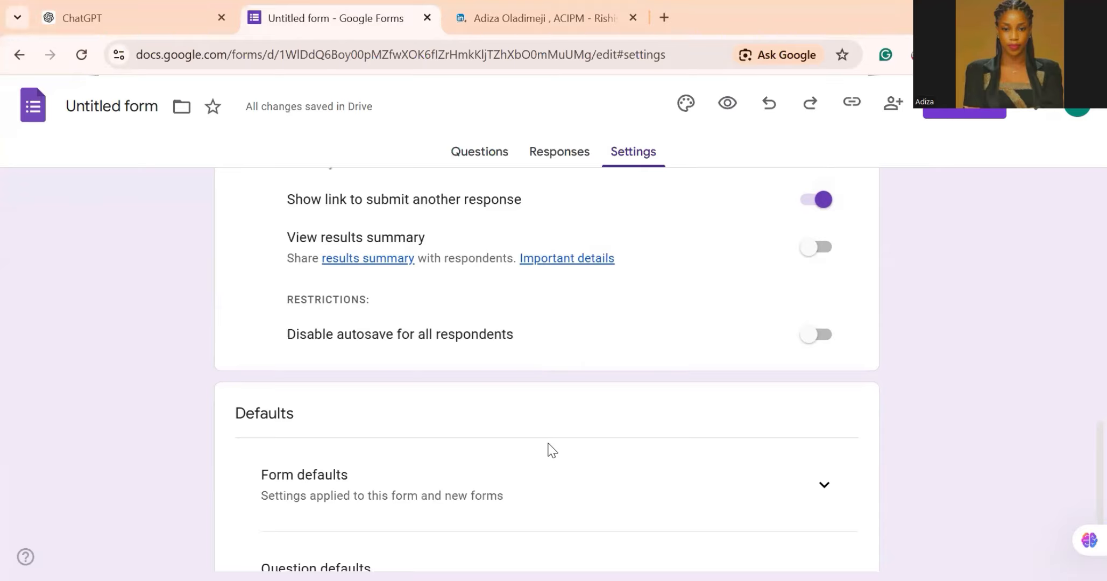
pyautogui.scroll(1, 552, 450)
pyautogui.scroll(-2, 551, 449)
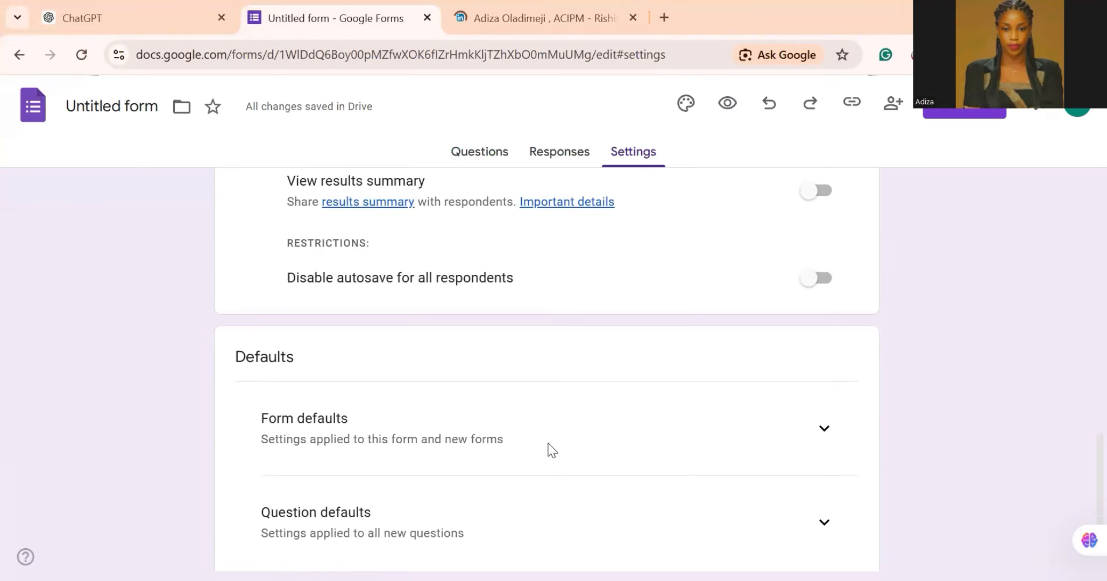
pyautogui.scroll(2, 551, 450)
pyautogui.scroll(-1, 552, 450)
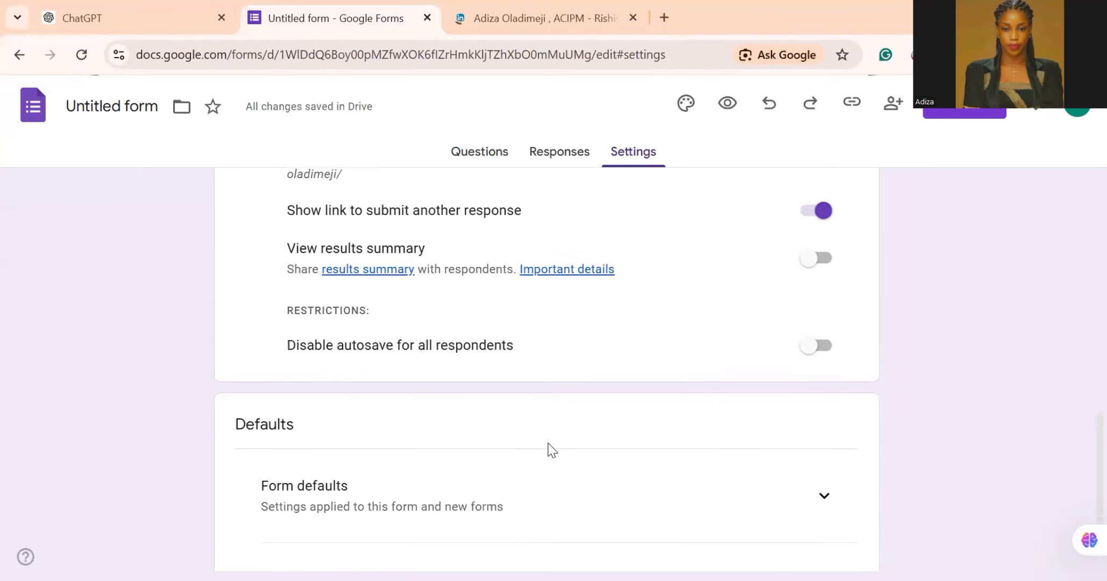
pyautogui.scroll(-2, 423, 402)
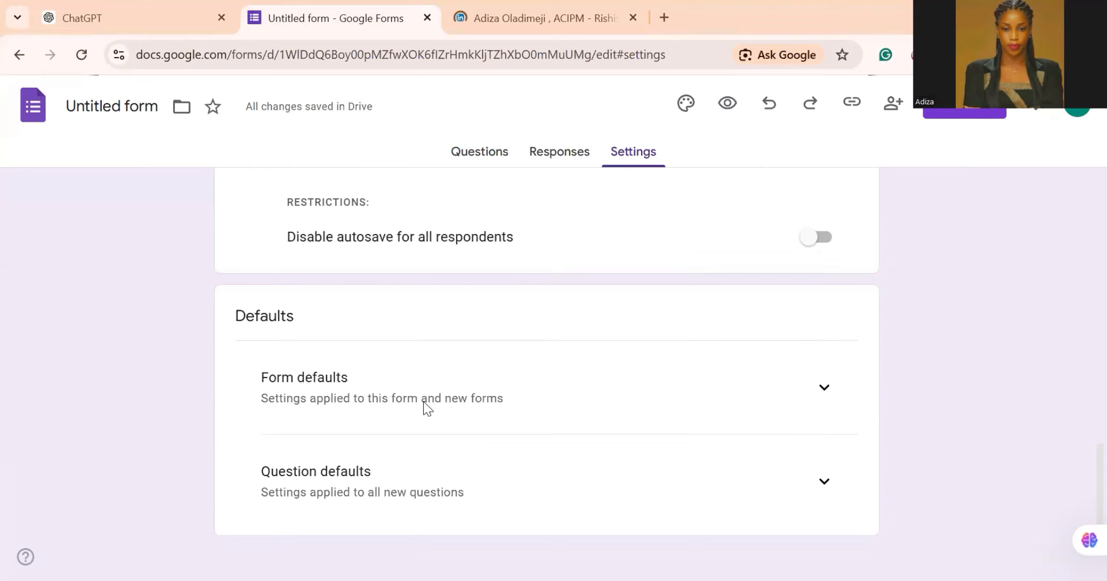
pyautogui.scroll(1, 422, 402)
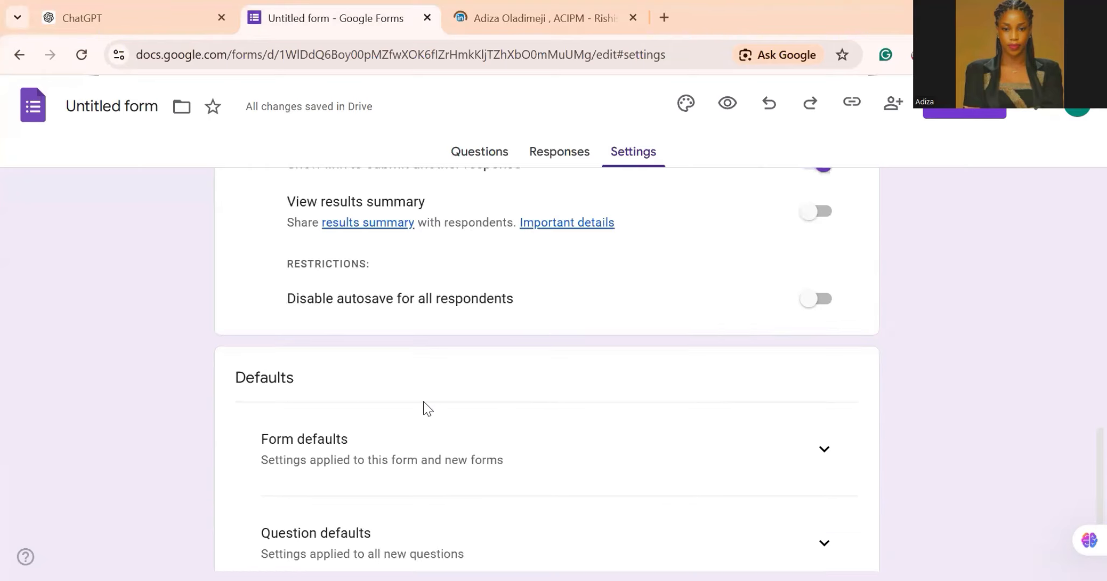
pyautogui.scroll(-1, 424, 402)
pyautogui.scroll(-1, 423, 402)
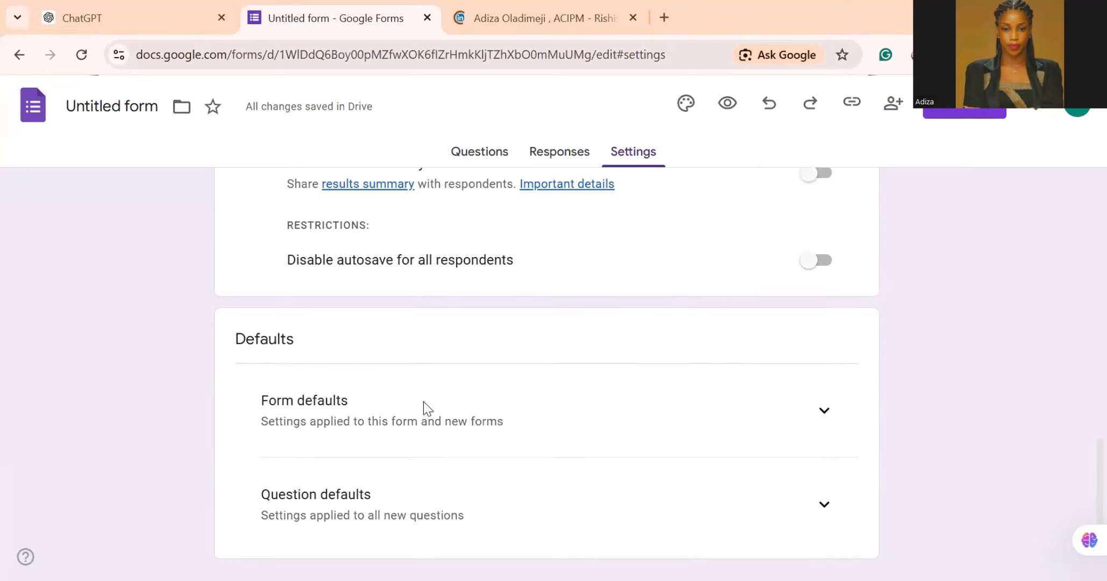
pyautogui.scroll(-2, 423, 401)
pyautogui.scroll(-1, 422, 402)
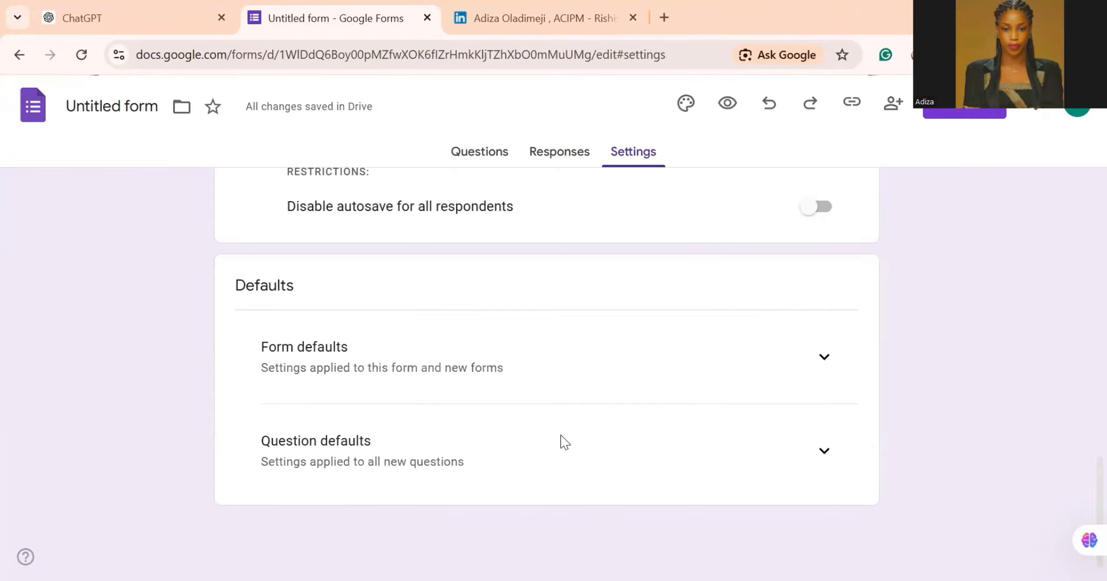
pyautogui.scroll(1, 561, 435)
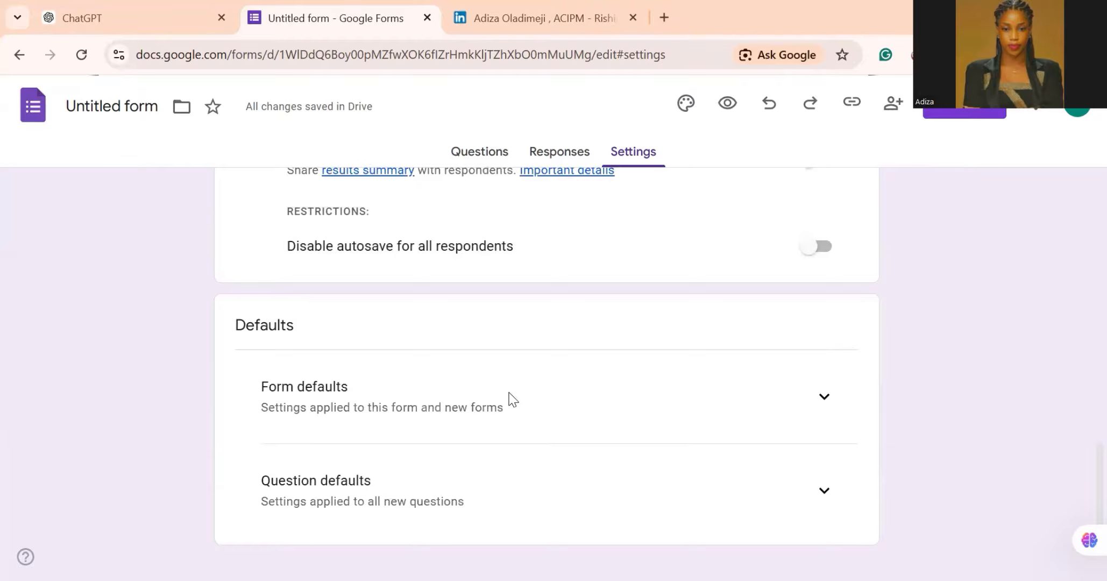
pyautogui.scroll(2, 639, 455)
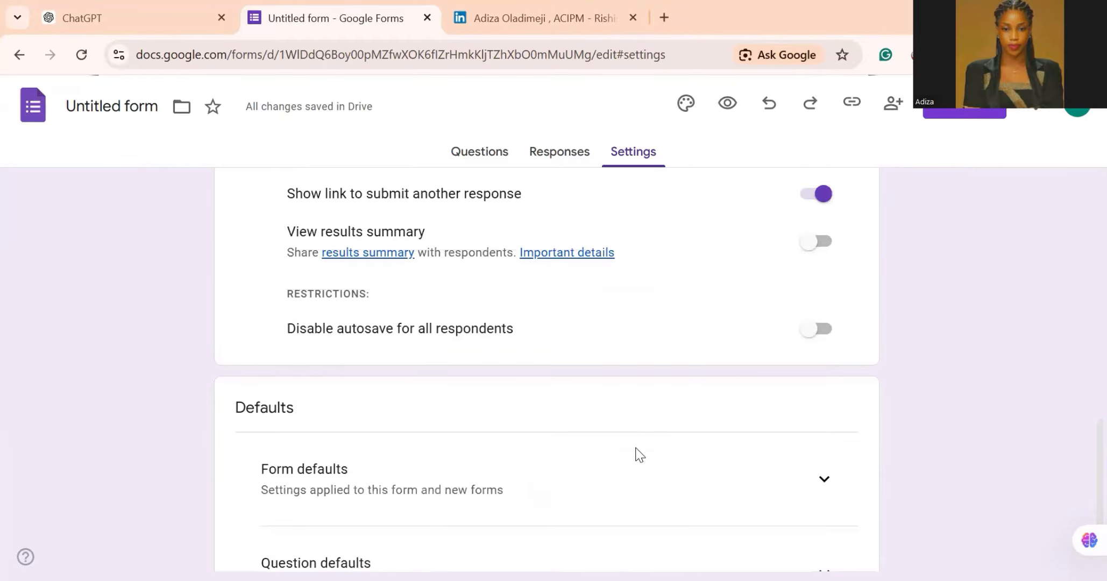
pyautogui.scroll(15, 639, 455)
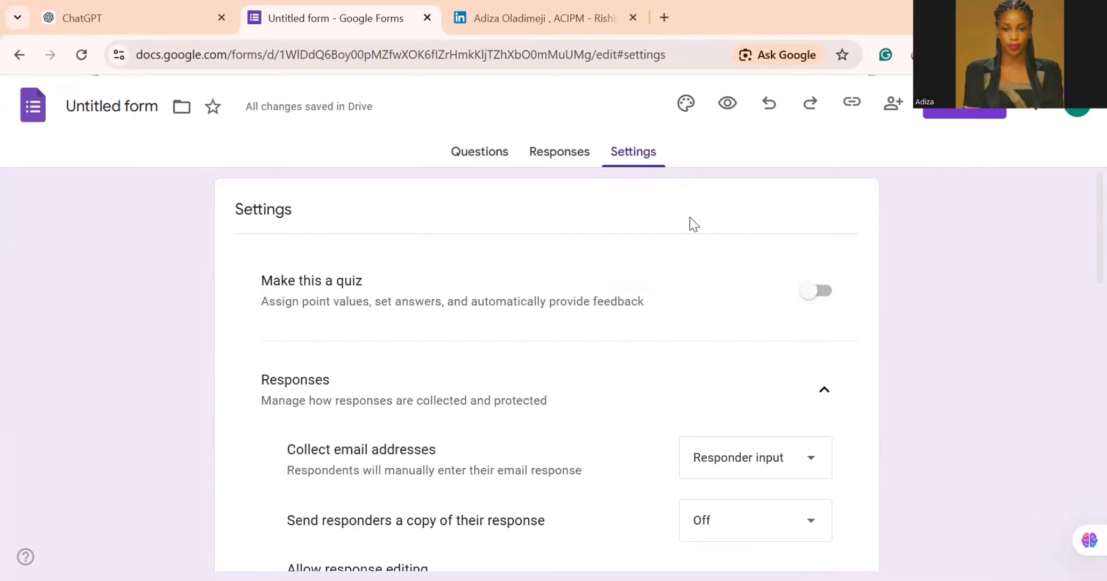
# Preview the client feedback form and examine its questions and required markers from the heading to the services question
pyautogui.click(726, 103)
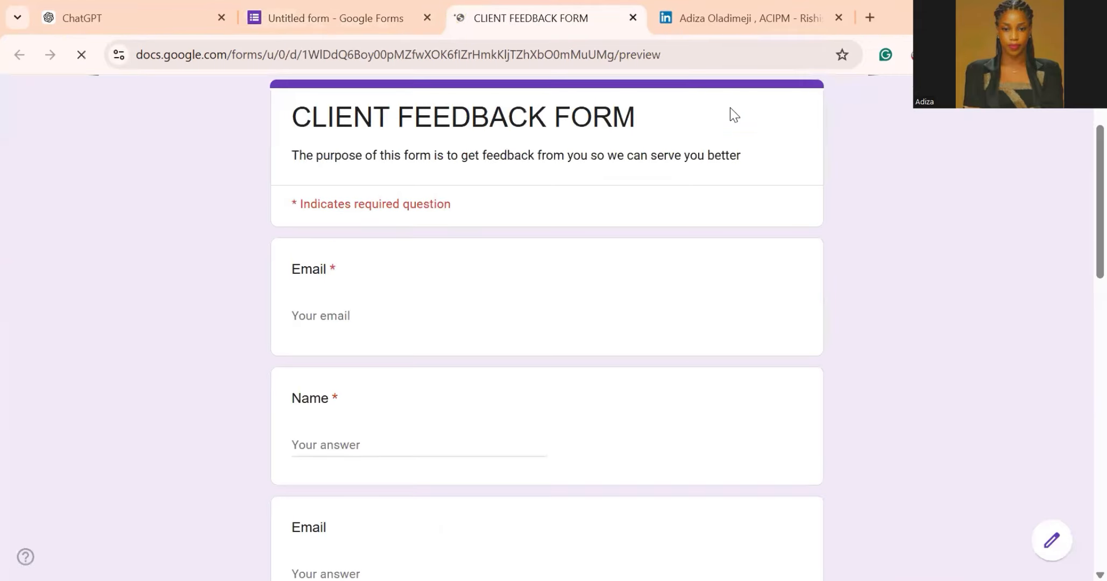
pyautogui.scroll(-5, 730, 107)
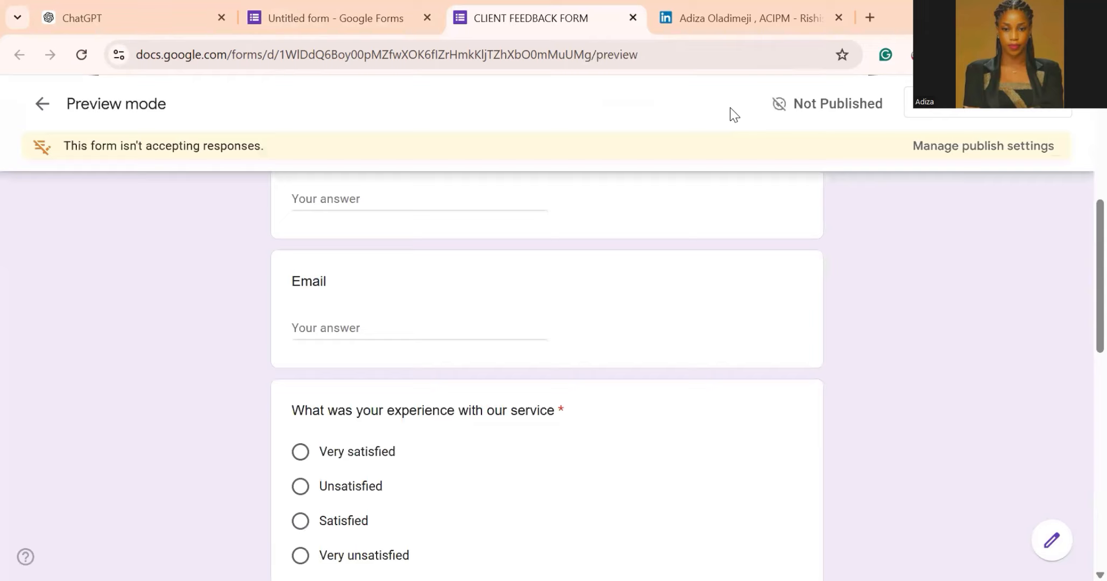
pyautogui.scroll(3, 730, 107)
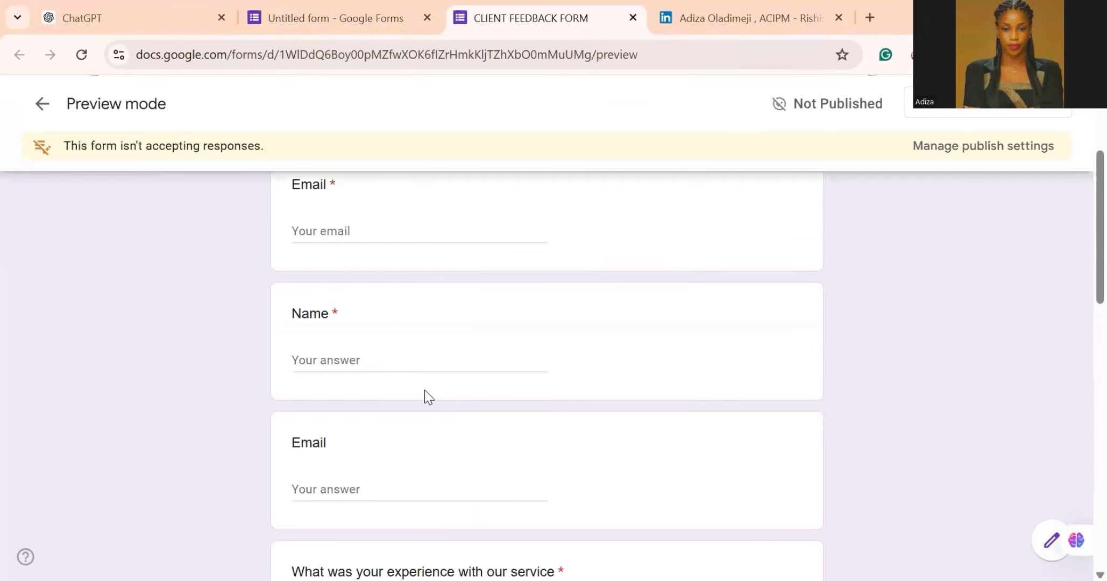
pyautogui.scroll(4, 428, 398)
pyautogui.scroll(-3, 376, 425)
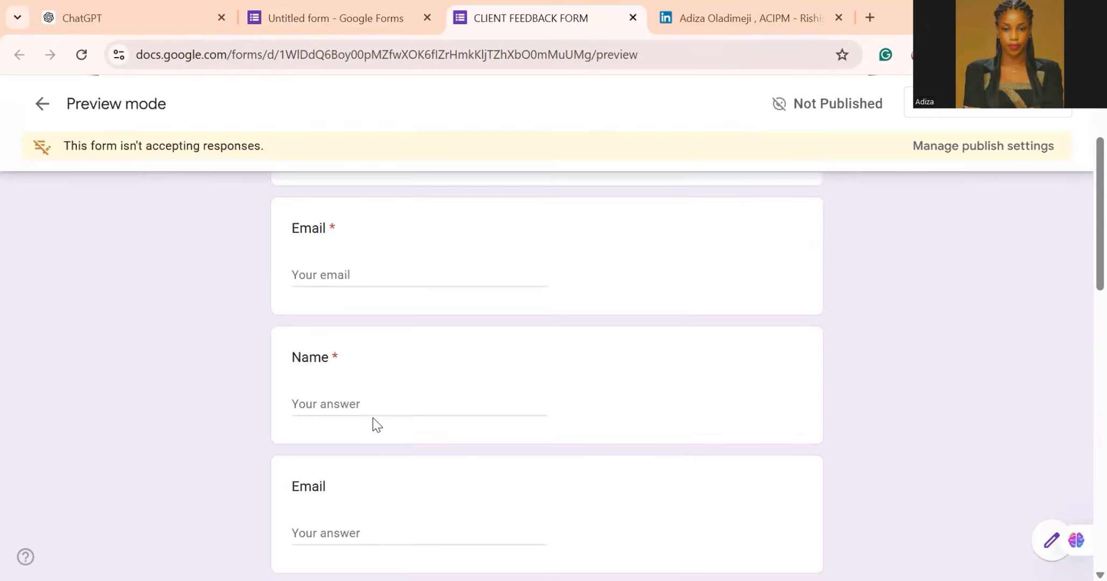
pyautogui.scroll(-2, 377, 425)
pyautogui.scroll(-3, 376, 425)
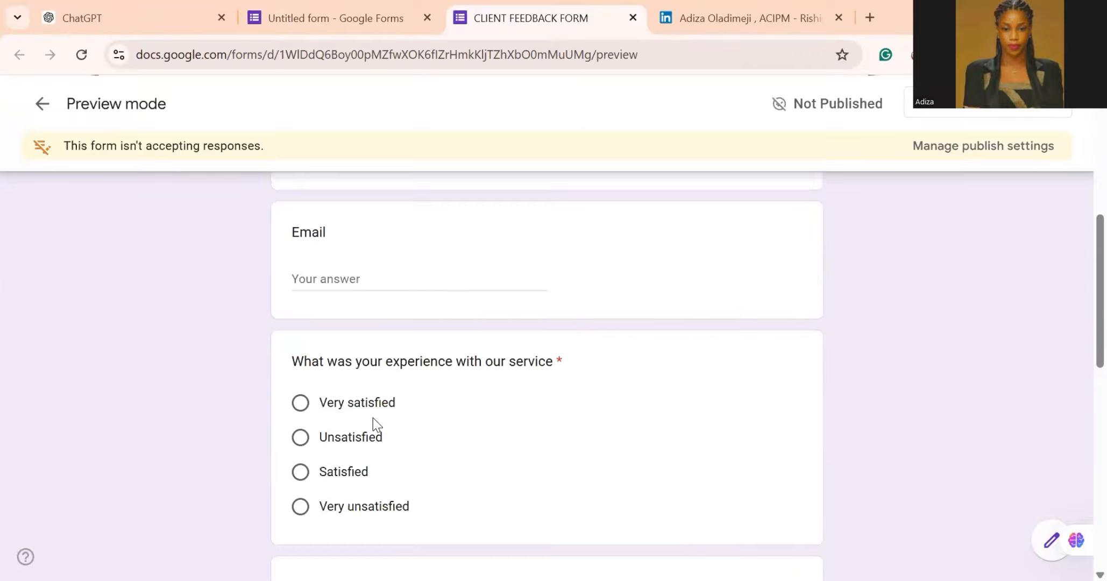
pyautogui.scroll(6, 376, 424)
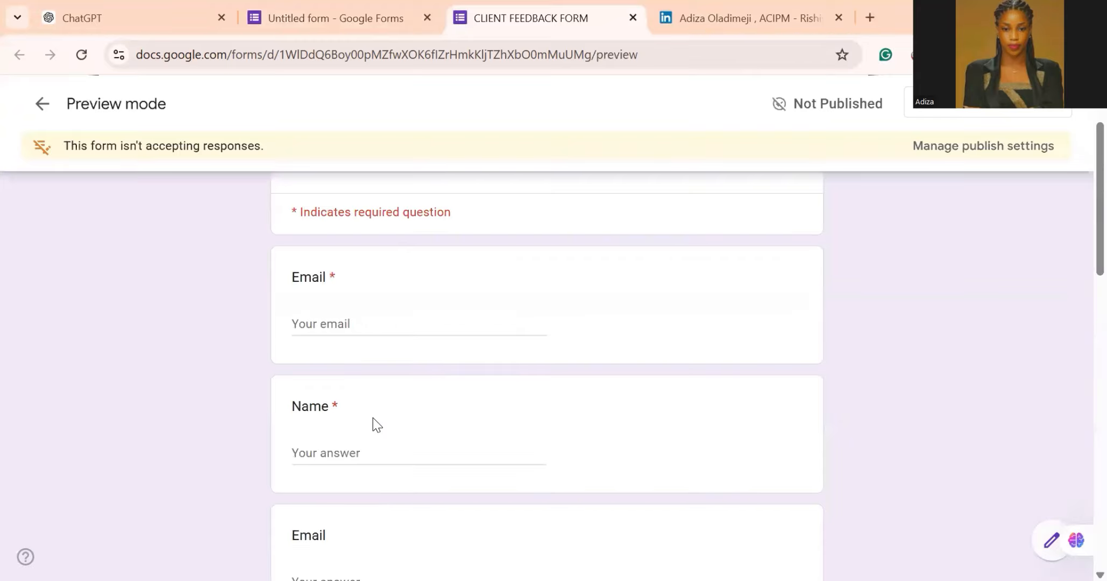
pyautogui.scroll(-3, 376, 425)
pyautogui.scroll(-4, 377, 425)
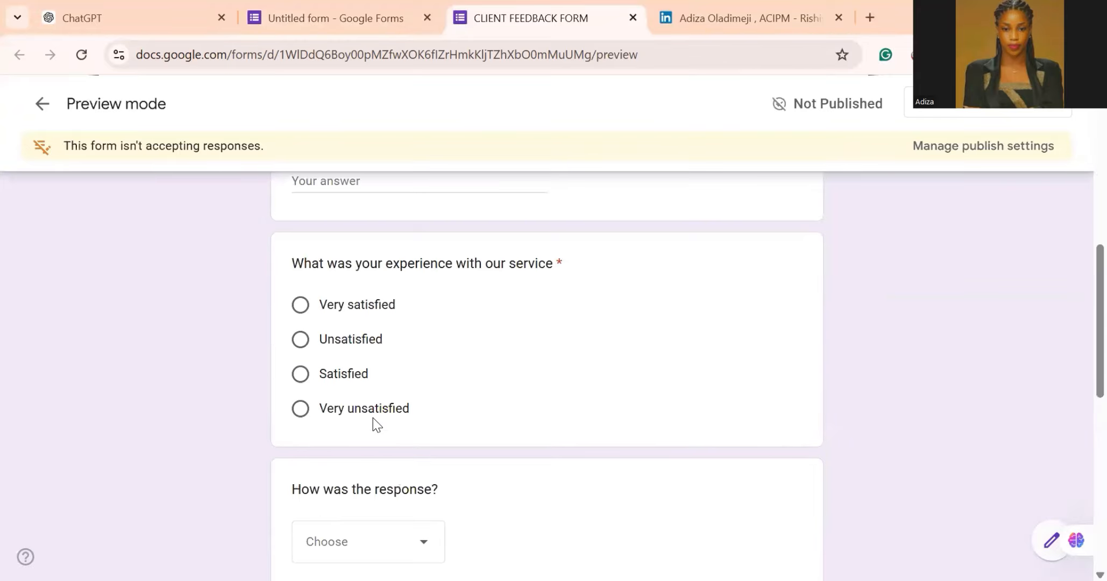
pyautogui.scroll(-2, 375, 423)
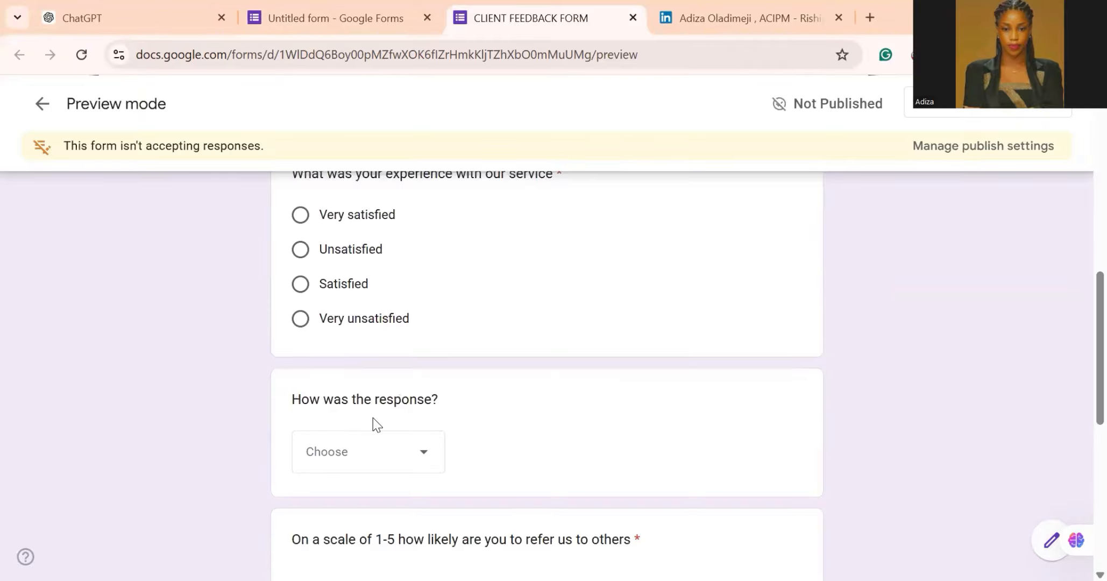
pyautogui.scroll(1, 375, 424)
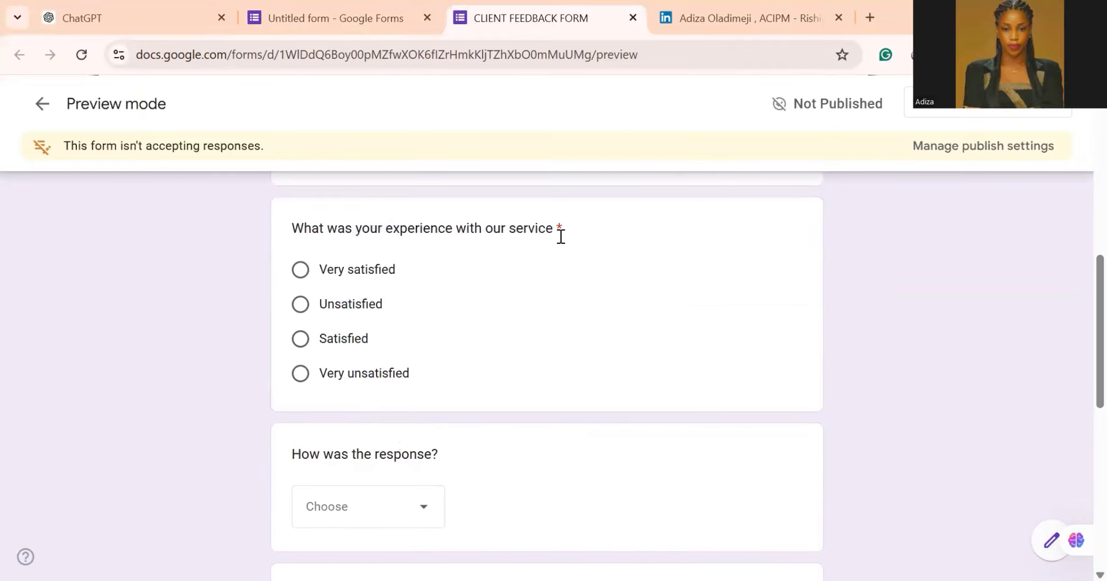
pyautogui.scroll(-2, 559, 244)
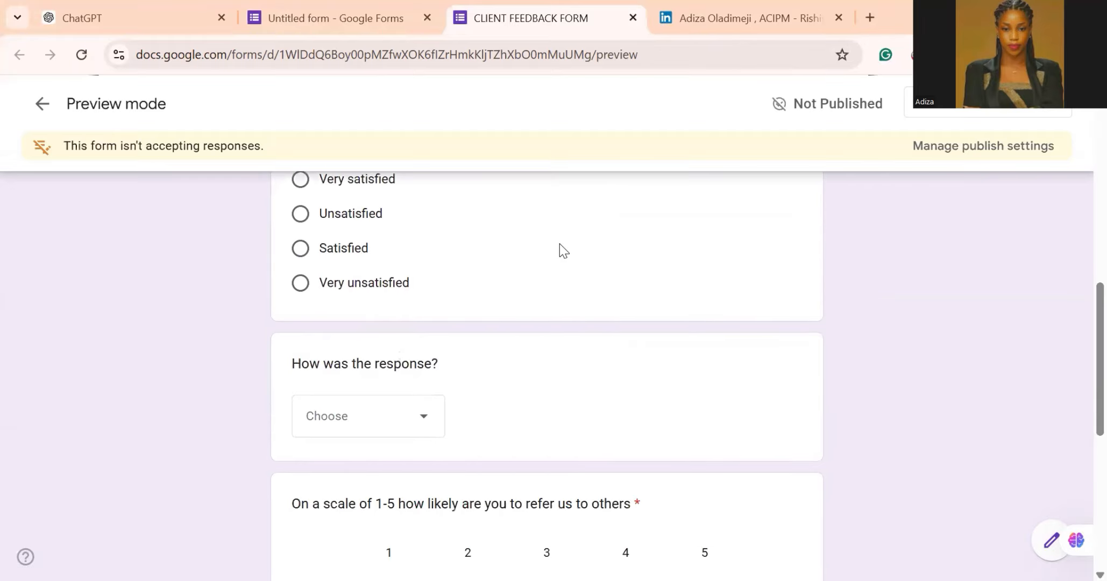
pyautogui.scroll(-2, 224, 213)
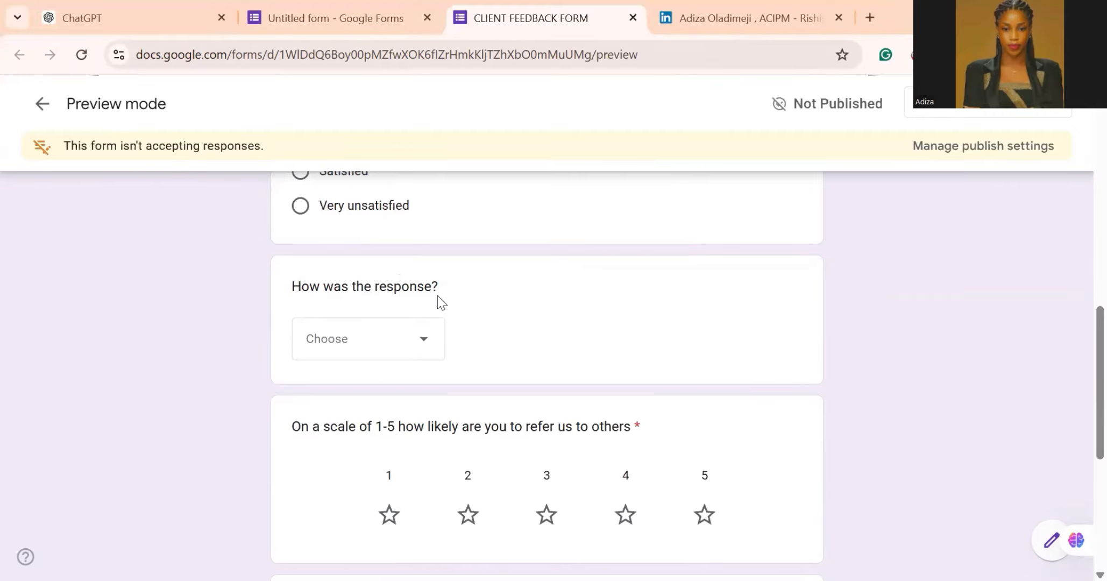
pyautogui.scroll(-2, 452, 285)
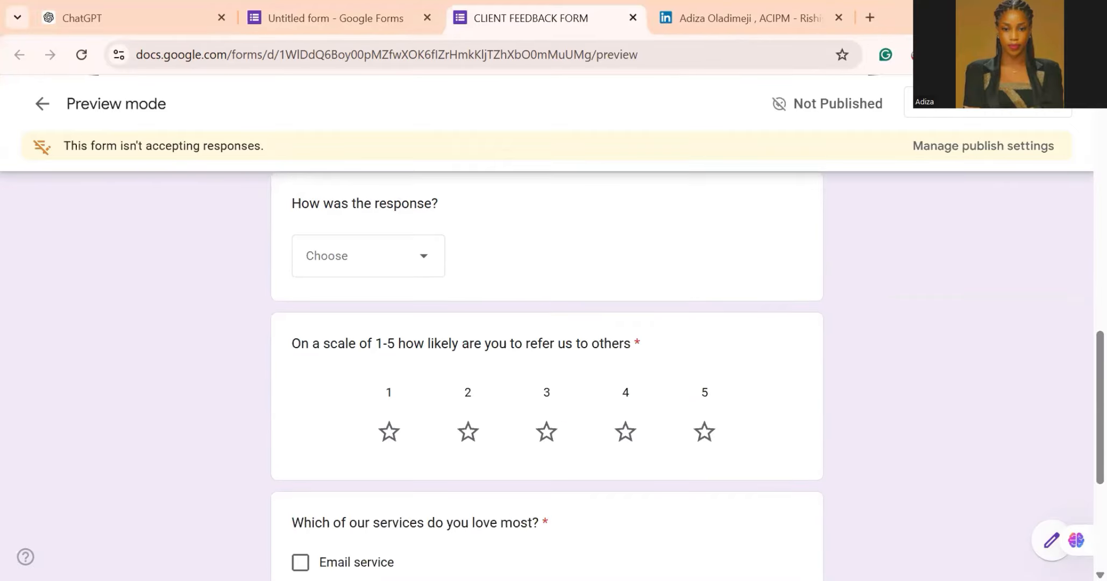
pyautogui.scroll(-5, 666, 398)
pyautogui.scroll(17, 665, 396)
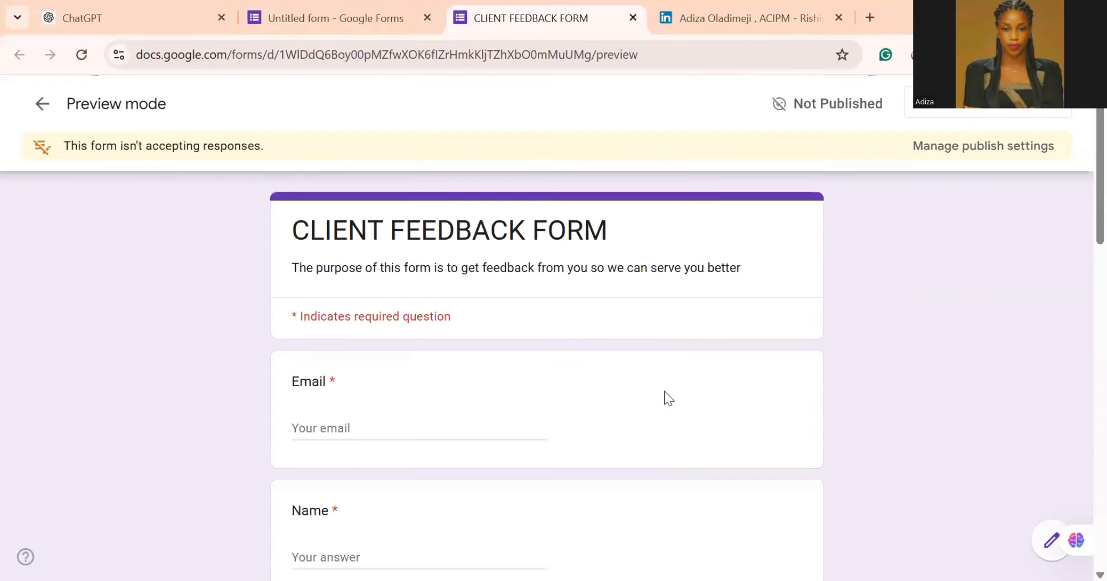
# Return to the form editor's questions and make the short-answer Email question required
pyautogui.click(347, 18)
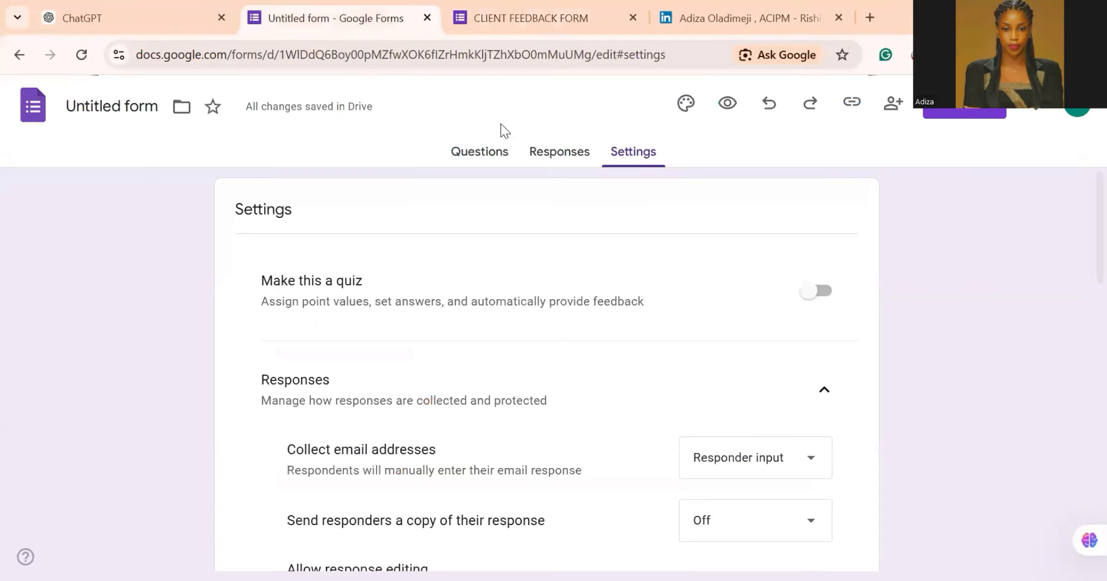
pyautogui.click(490, 155)
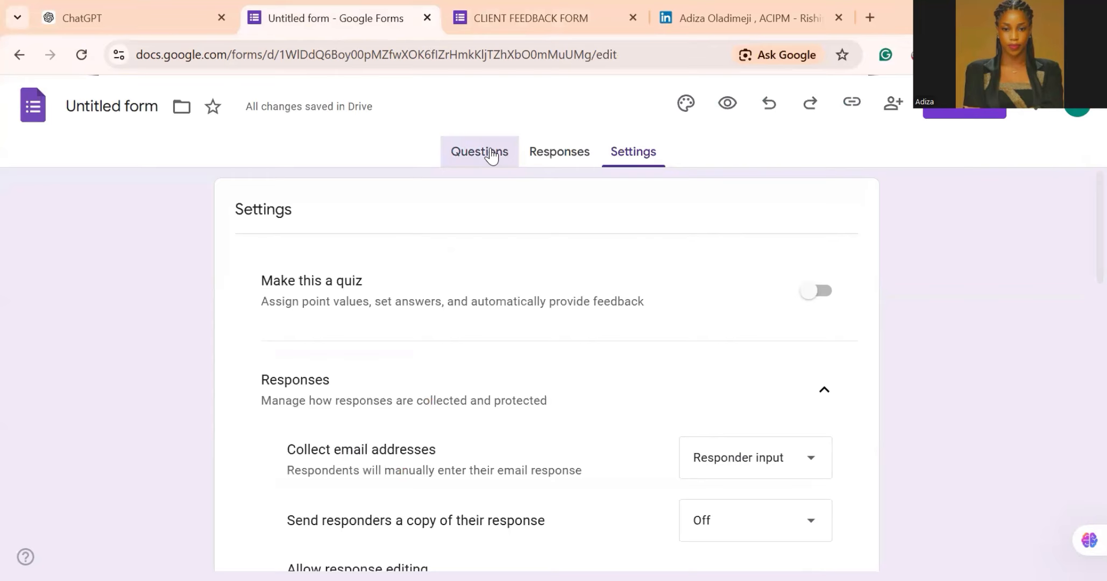
pyautogui.scroll(-2, 491, 155)
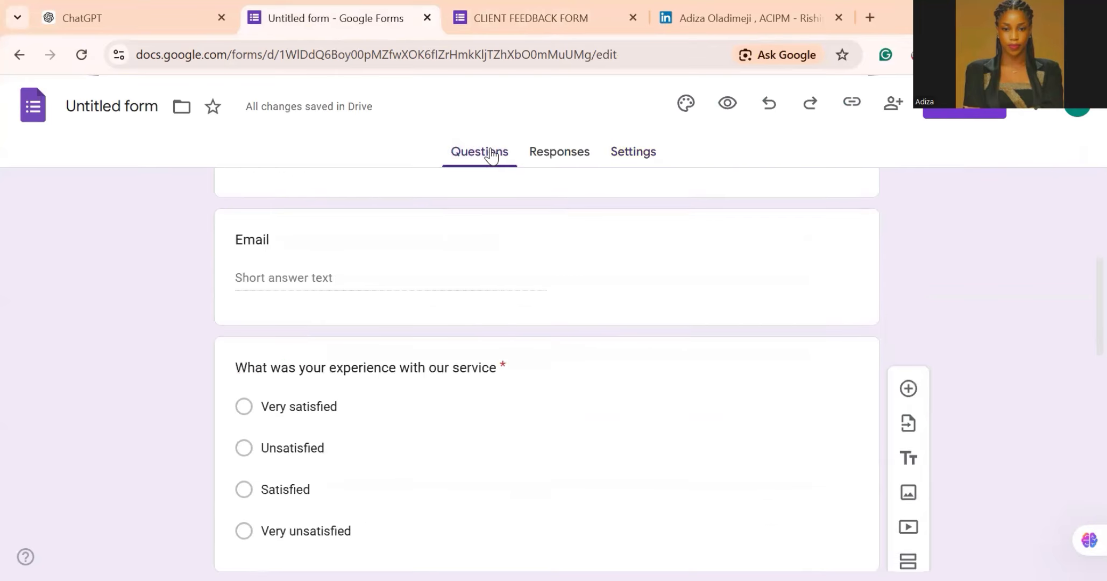
pyautogui.scroll(-1, 491, 154)
pyautogui.scroll(-1, 490, 154)
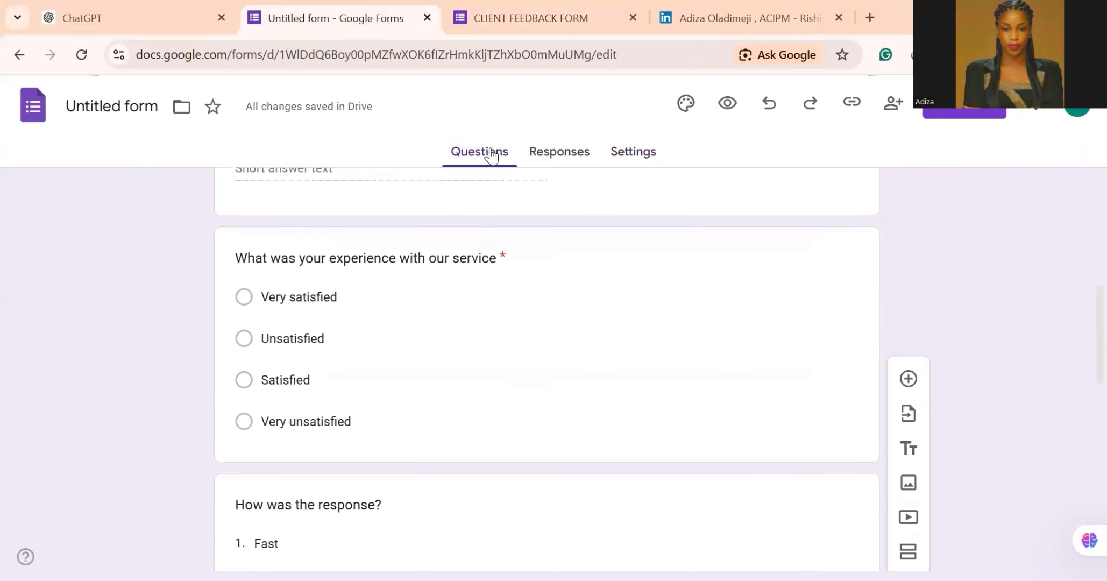
pyautogui.scroll(5, 491, 154)
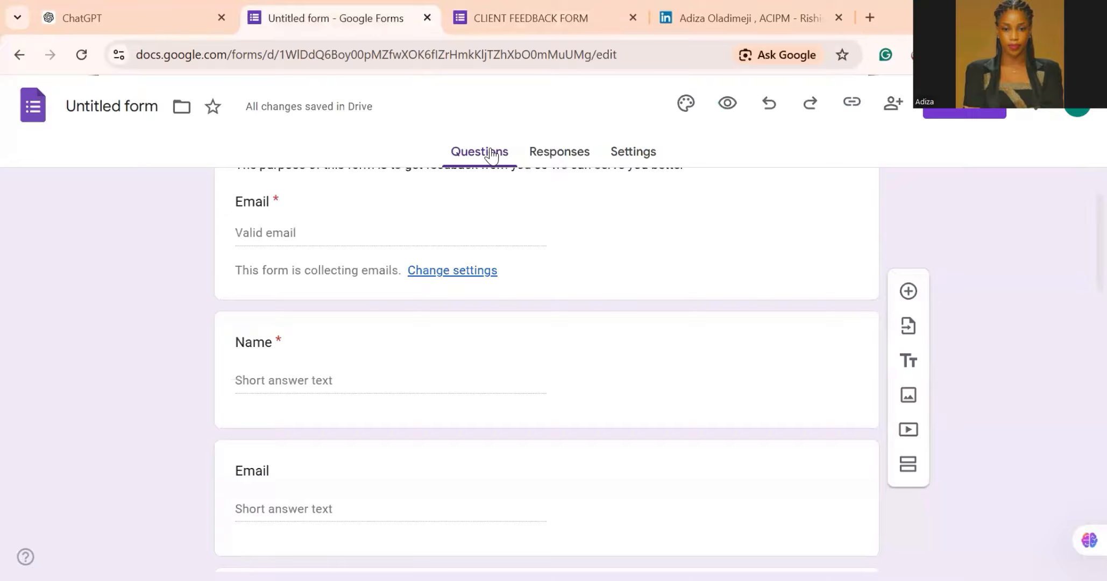
pyautogui.scroll(-4, 491, 154)
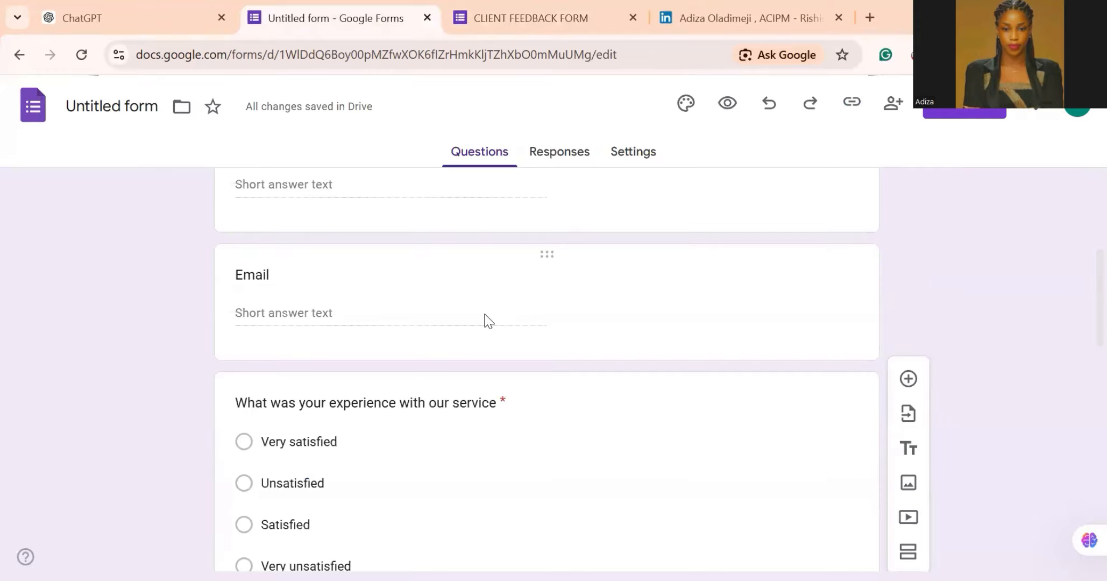
pyautogui.click(447, 303)
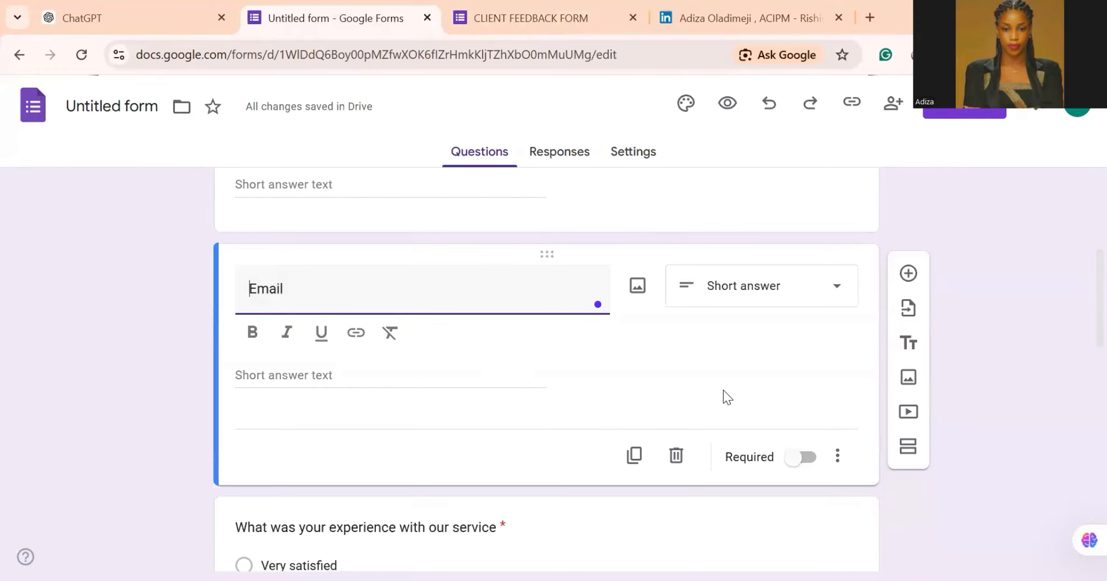
pyautogui.click(797, 437)
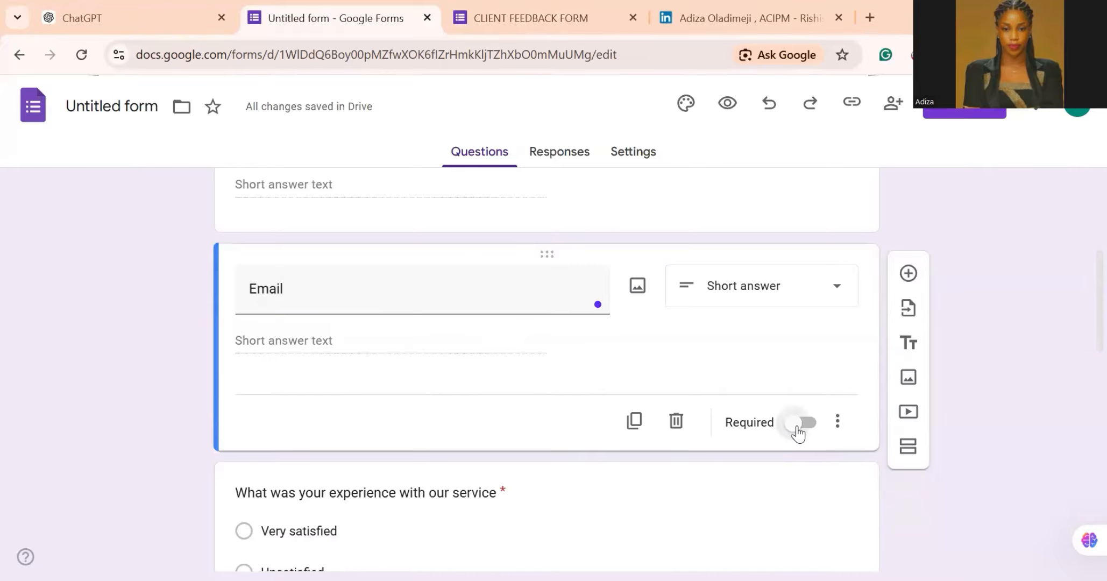
pyautogui.click(799, 425)
pyautogui.scroll(-1, 801, 433)
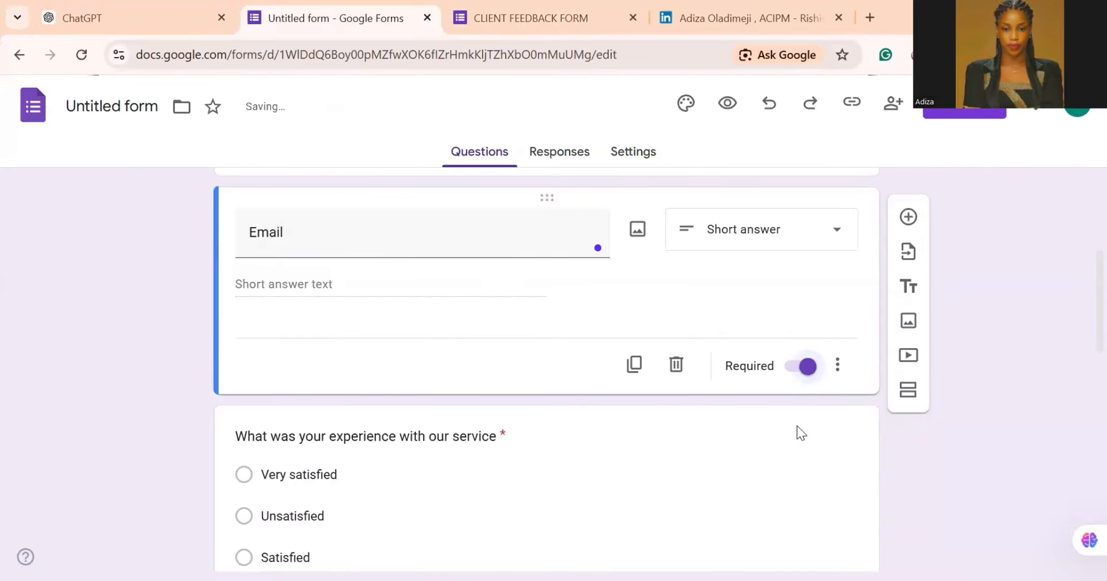
pyautogui.scroll(5, 801, 433)
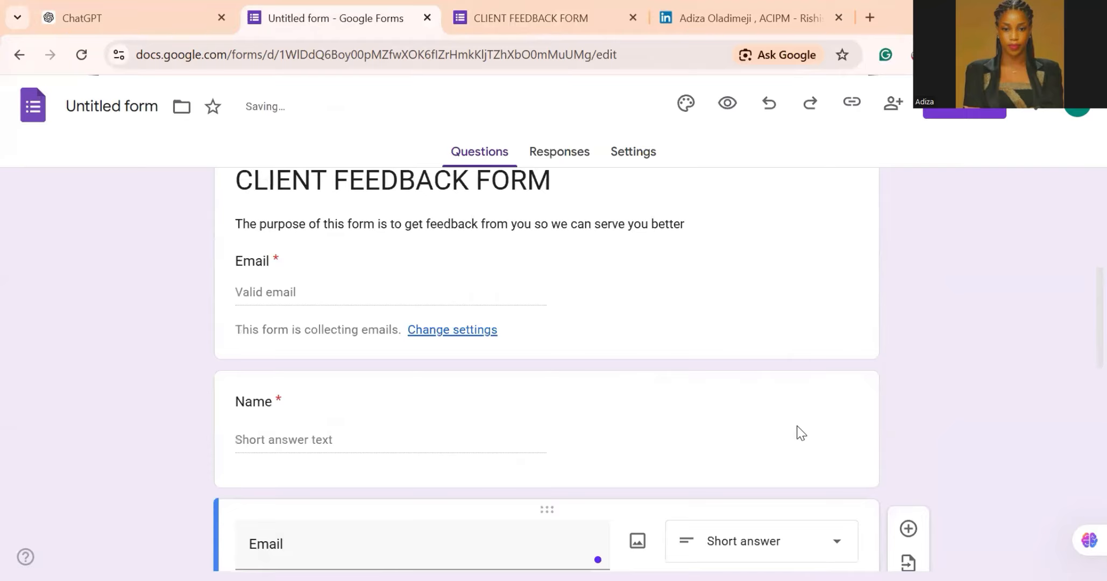
pyautogui.scroll(-4, 802, 433)
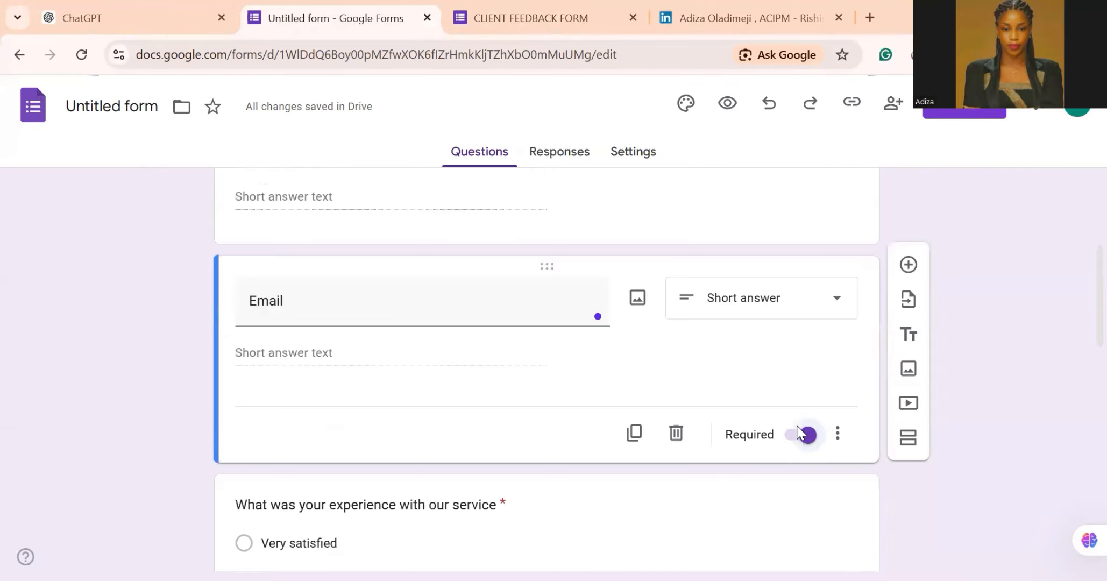
pyautogui.scroll(4, 802, 433)
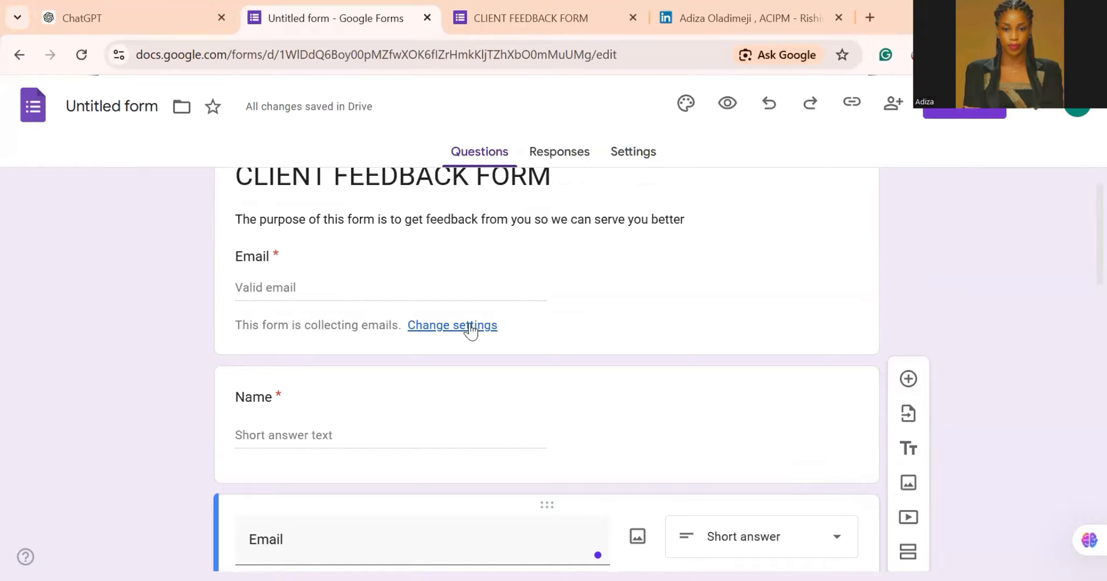
# Make the "How was the response?" dropdown question required
pyautogui.scroll(-5, 591, 317)
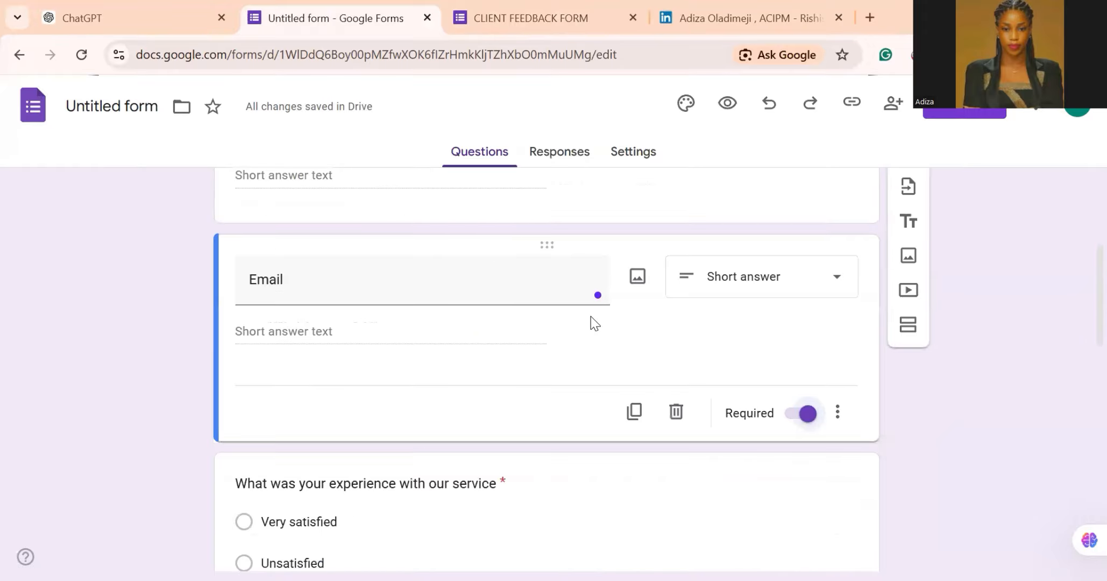
pyautogui.scroll(-4, 591, 318)
pyautogui.scroll(-4, 591, 317)
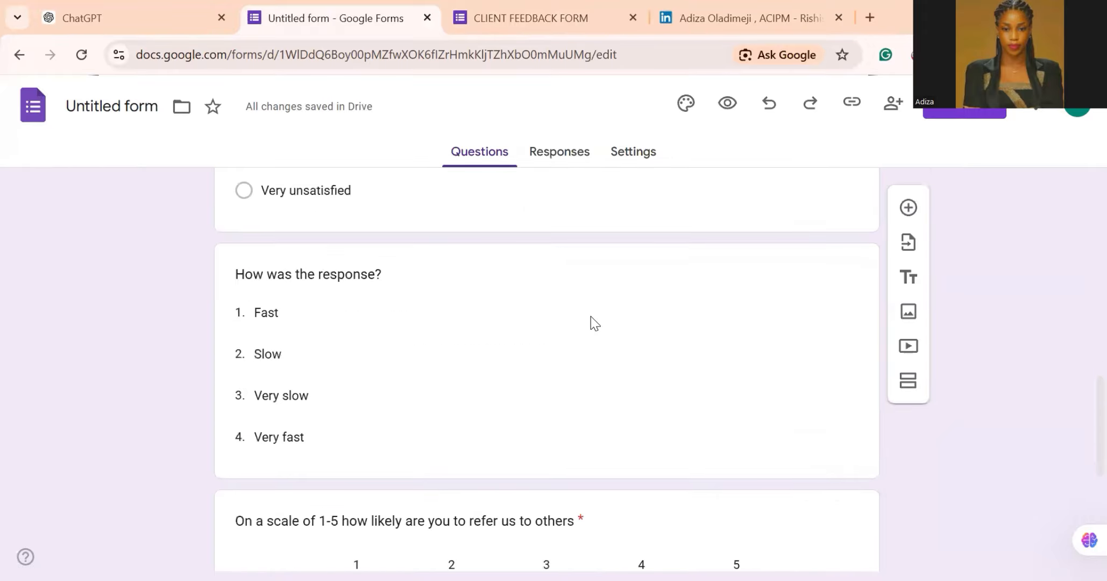
pyautogui.click(382, 368)
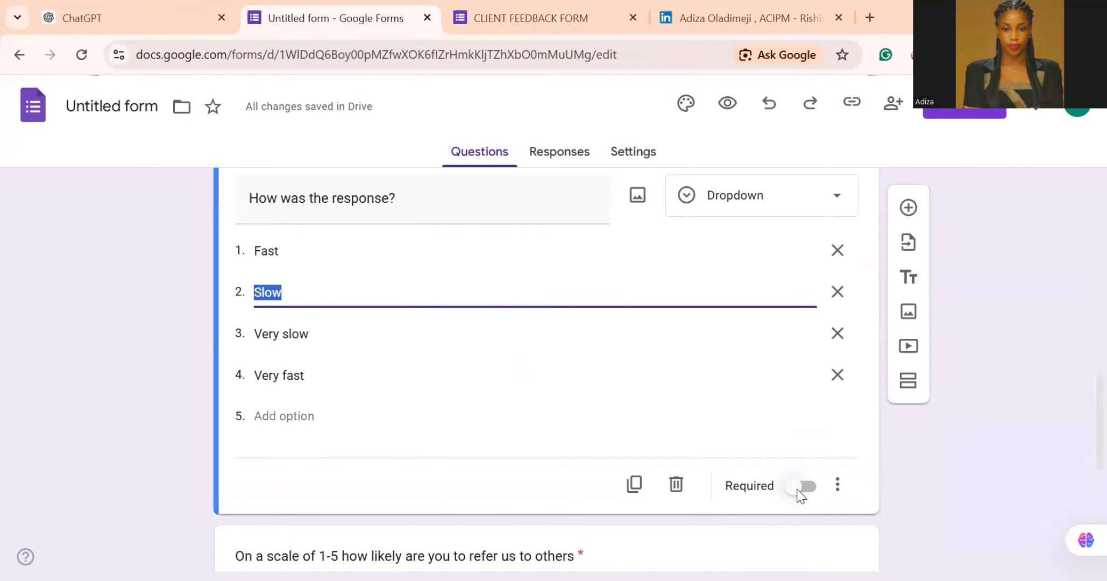
pyautogui.click(803, 490)
pyautogui.scroll(-6, 801, 495)
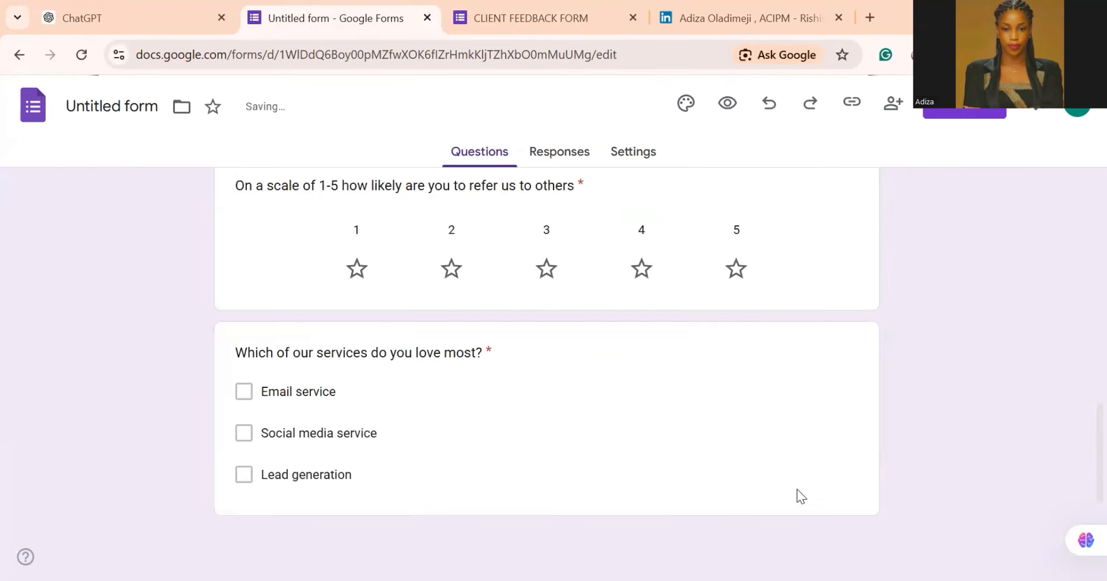
# Name the untitled form file "CLIENT FEEDBACK FORM" and open its responses
pyautogui.scroll(1, 802, 495)
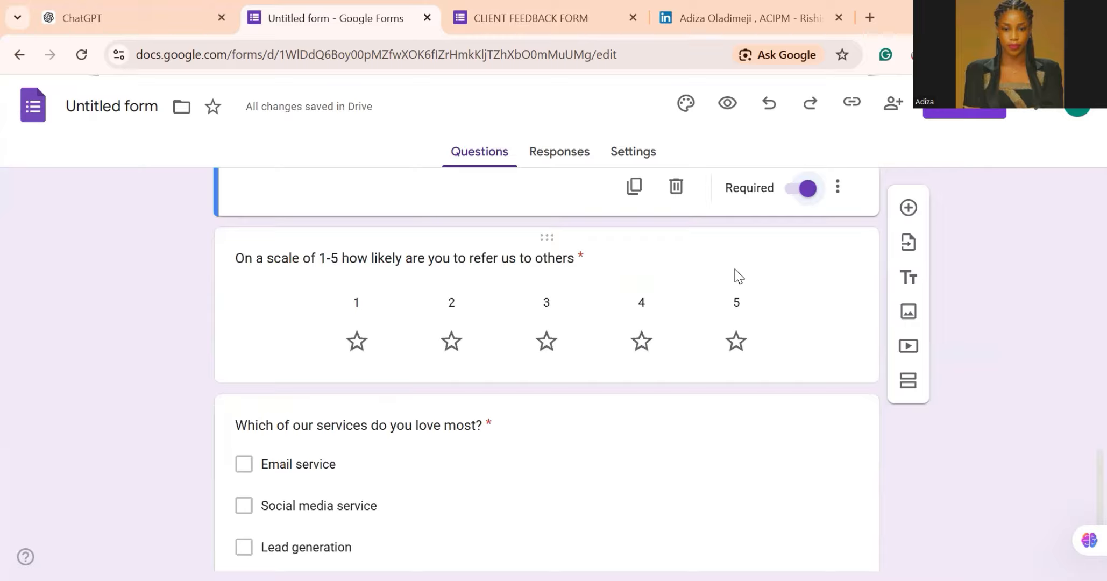
pyautogui.click(125, 106)
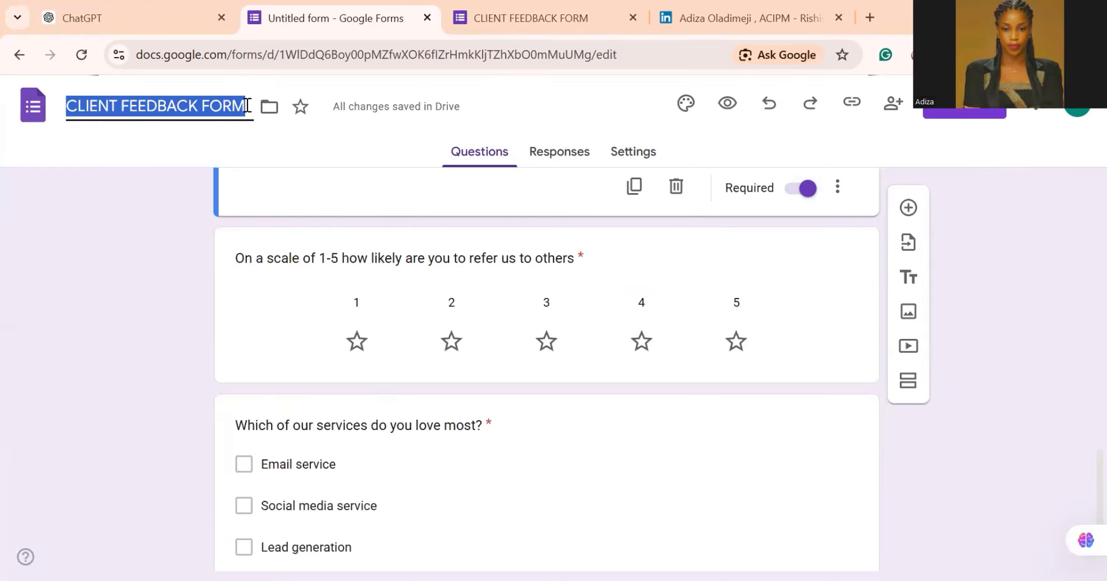
pyautogui.click(569, 158)
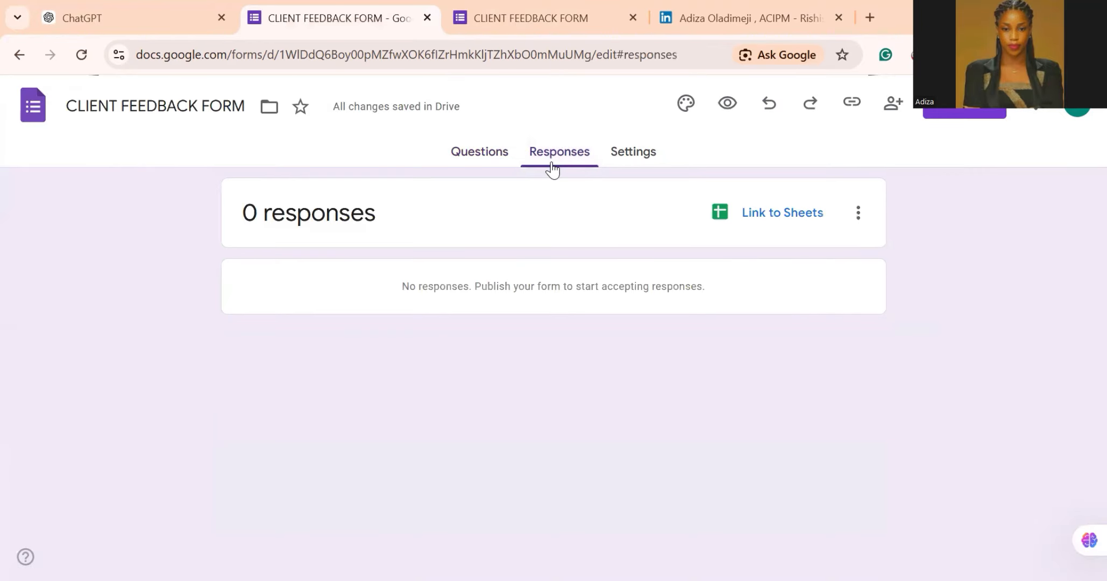
# Link the form's responses to a new spreadsheet named "CLIENT FEEDBACK FORM (Responses)"
pyautogui.click(784, 221)
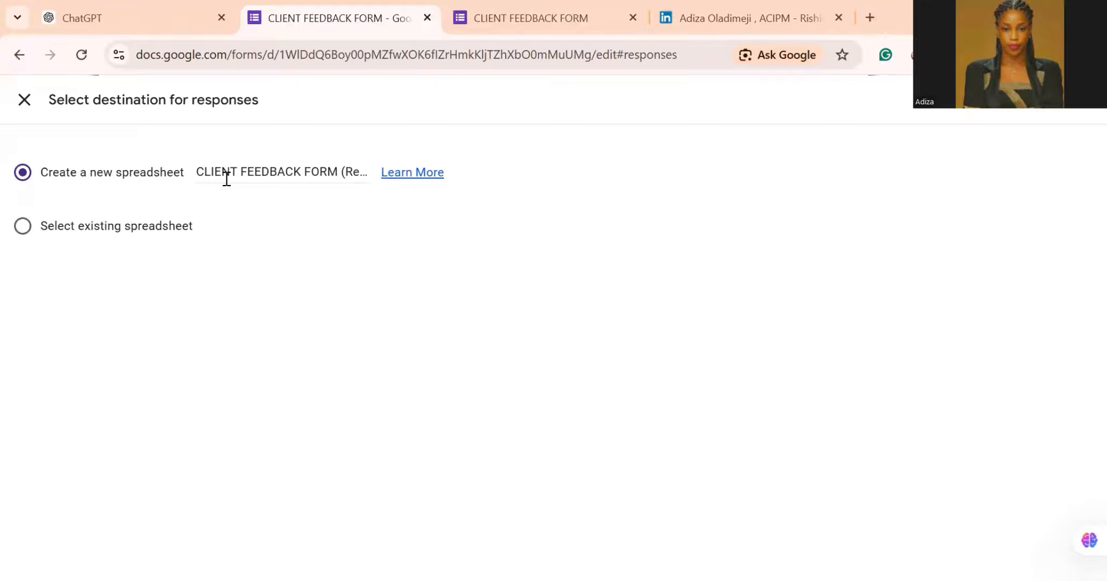
pyautogui.click(287, 177)
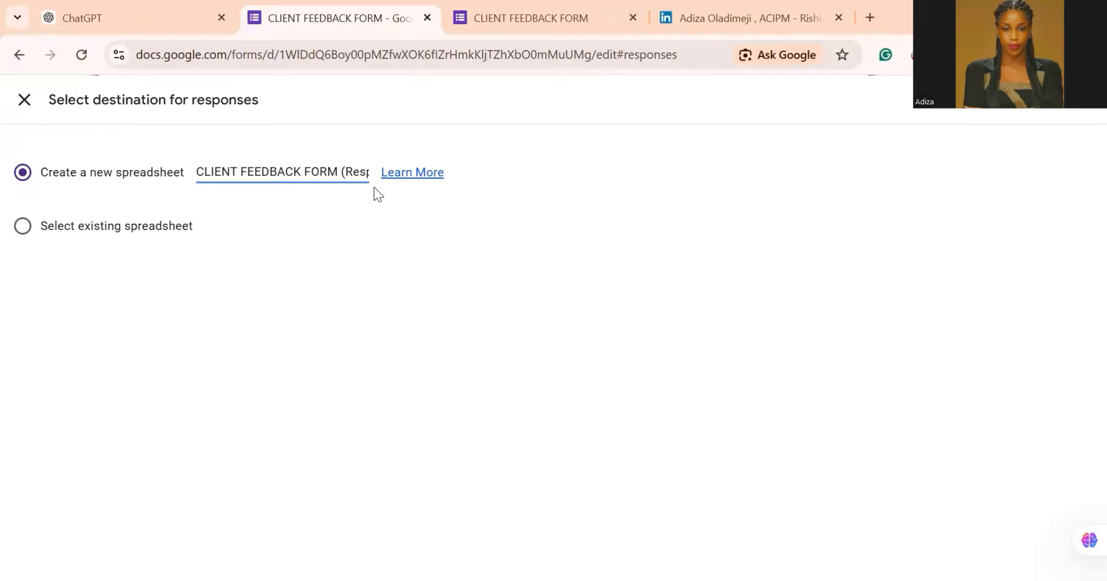
pyautogui.click(338, 172)
pyautogui.click(354, 171)
pyautogui.press('End')
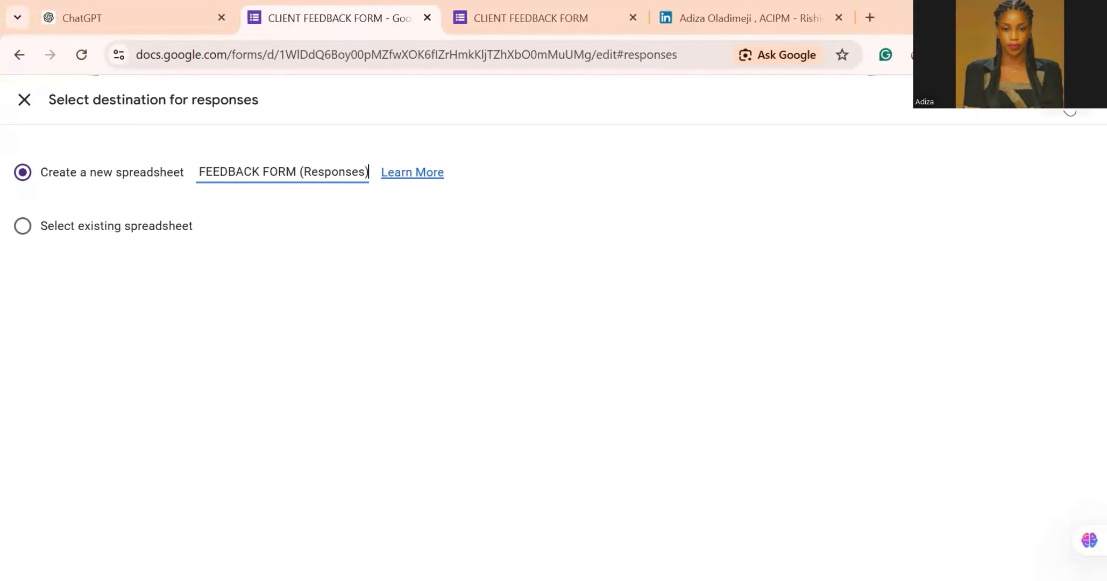
pyautogui.click(1071, 112)
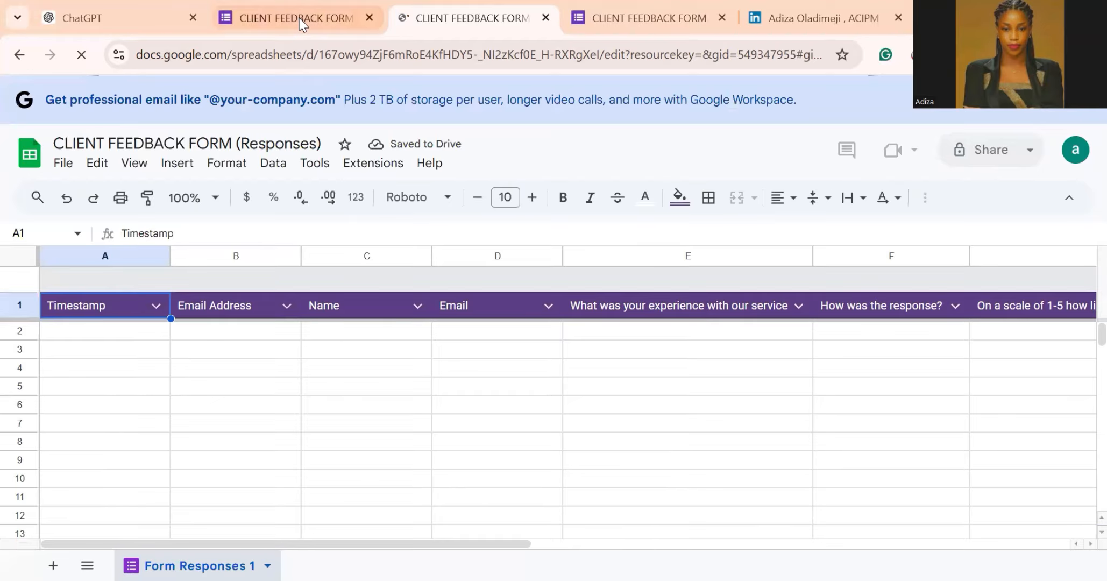
# Return to the form editor and examine its response, presentation and form default settings
pyautogui.click(301, 22)
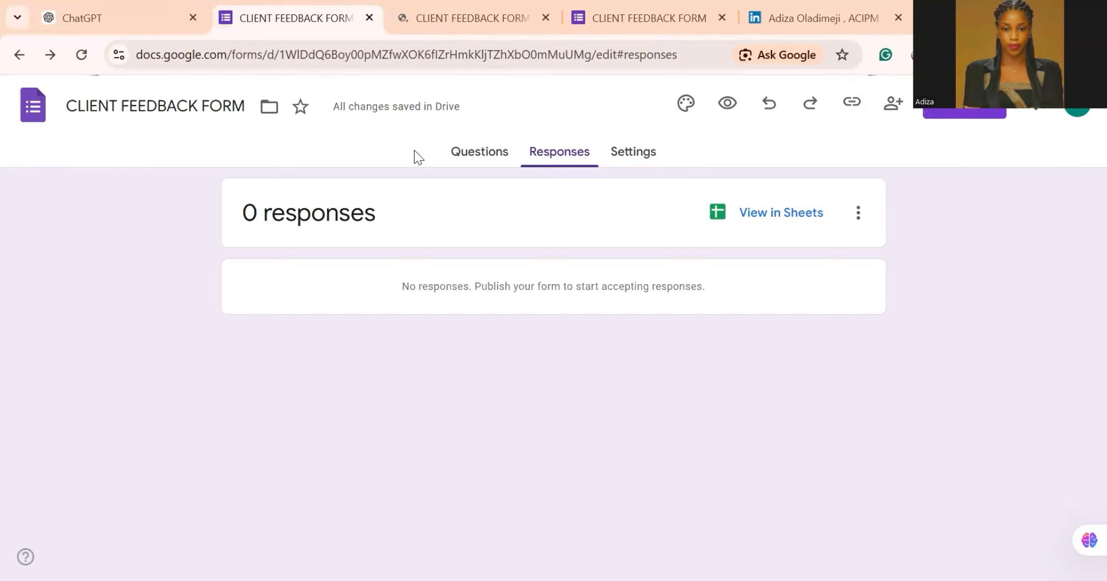
pyautogui.click(631, 156)
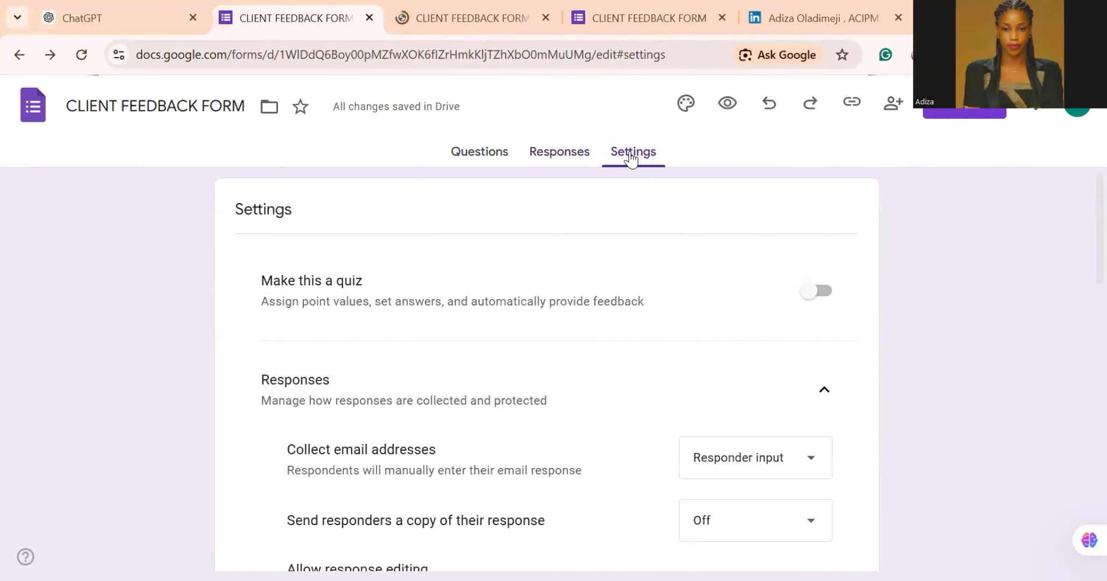
pyautogui.scroll(-8, 631, 157)
pyautogui.scroll(-4, 631, 159)
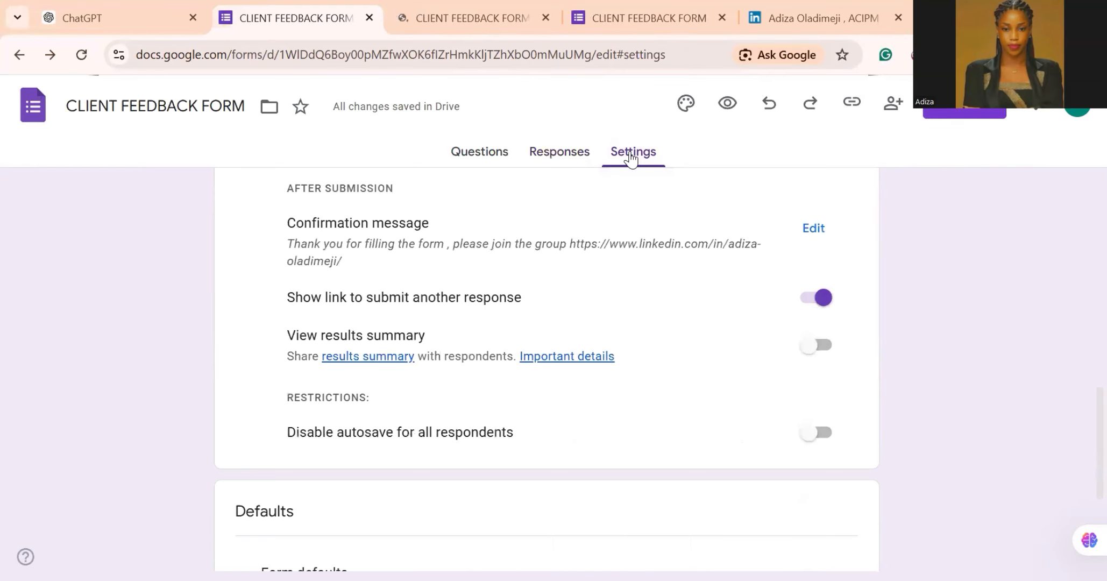
pyautogui.scroll(-3, 631, 160)
pyautogui.scroll(-1, 831, 344)
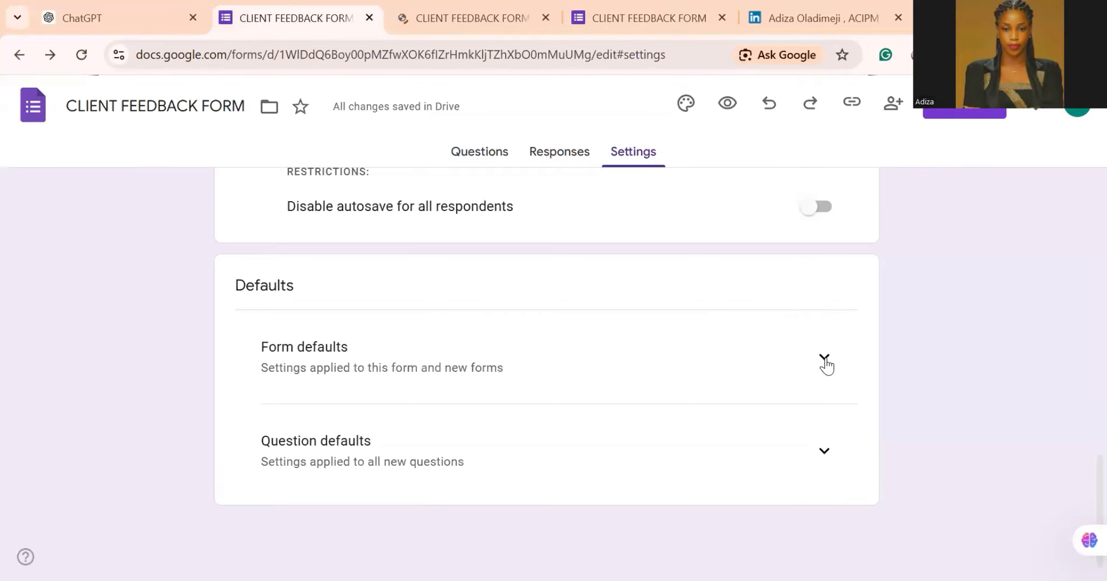
pyautogui.click(825, 360)
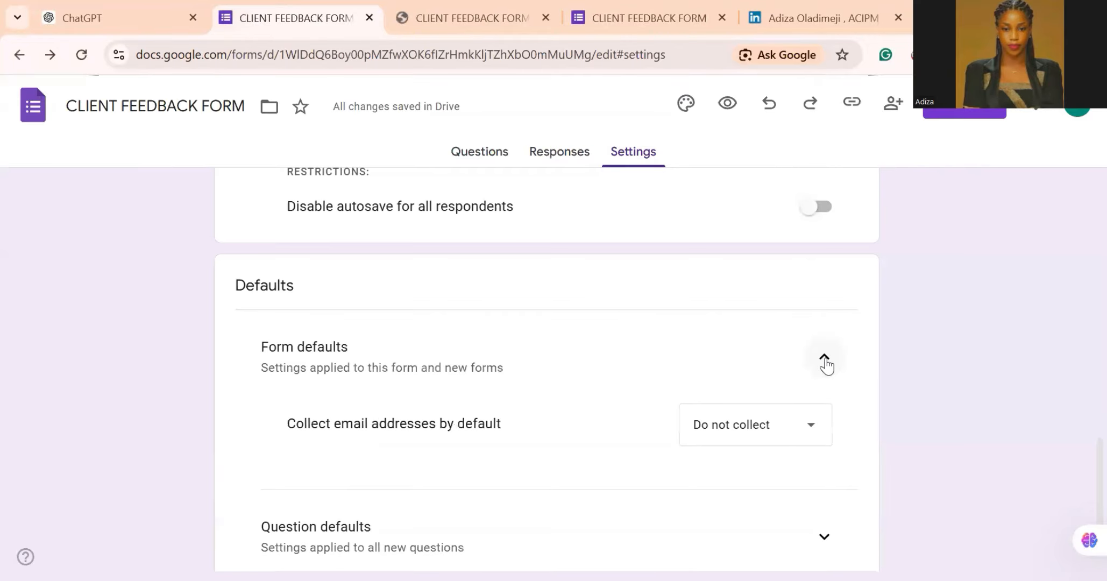
pyautogui.scroll(-2, 827, 366)
pyautogui.scroll(3, 827, 366)
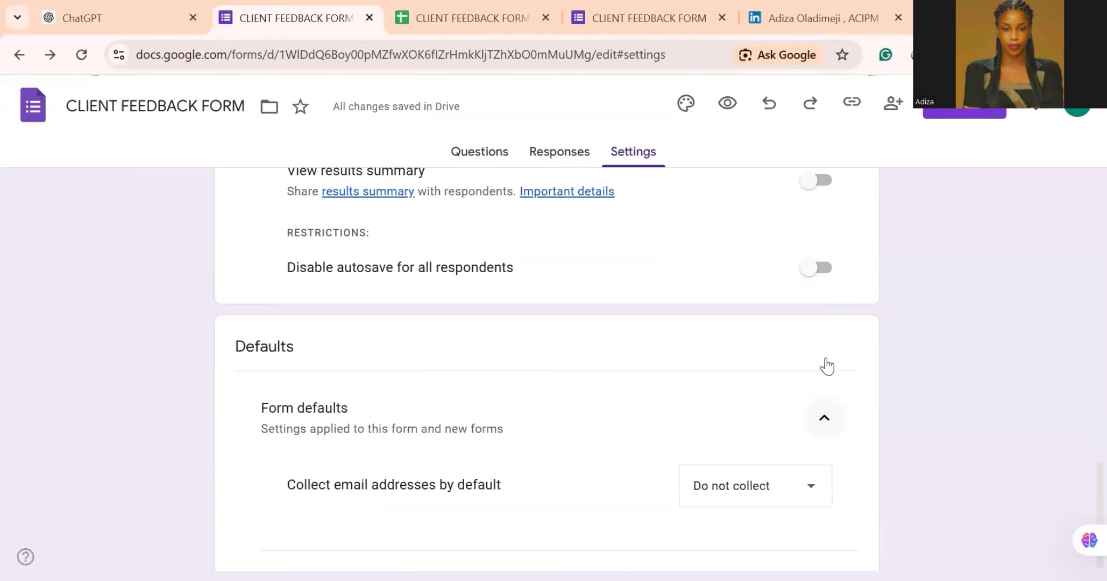
pyautogui.scroll(4, 827, 366)
pyautogui.scroll(1, 826, 365)
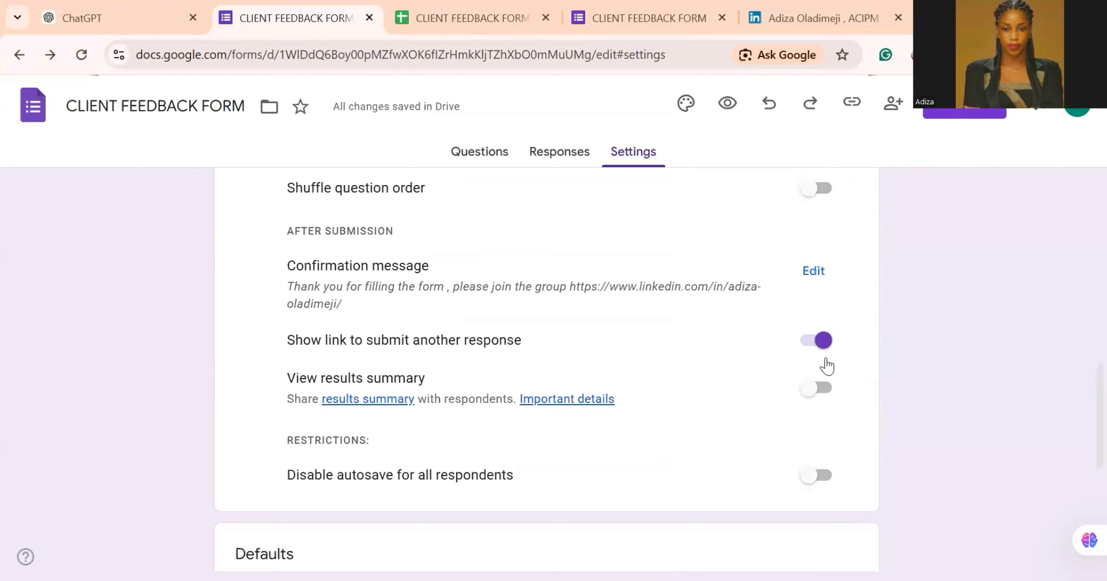
pyautogui.scroll(2, 827, 366)
pyautogui.scroll(2, 517, 413)
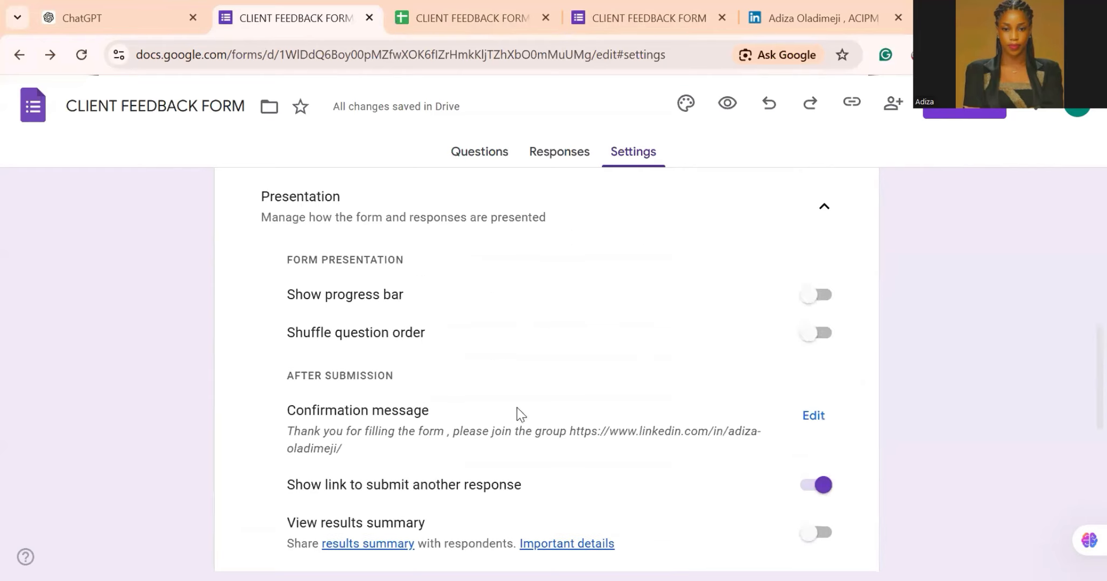
pyautogui.scroll(8, 559, 438)
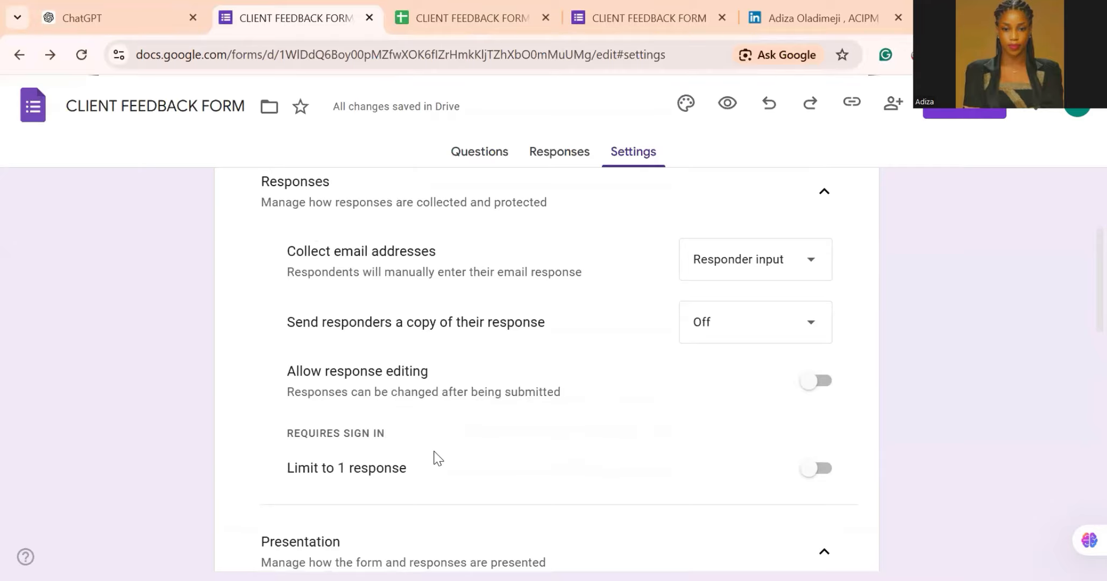
pyautogui.scroll(2, 522, 379)
pyautogui.scroll(2, 547, 145)
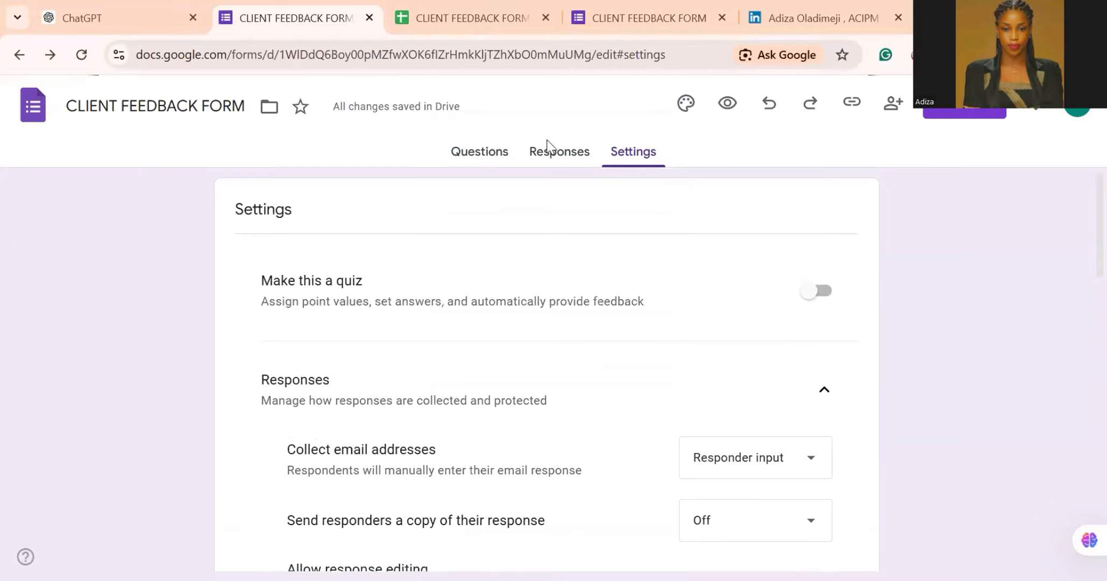
# Examine the form's sharing options, including the field for adding people and the editor view access choices
pyautogui.click(892, 116)
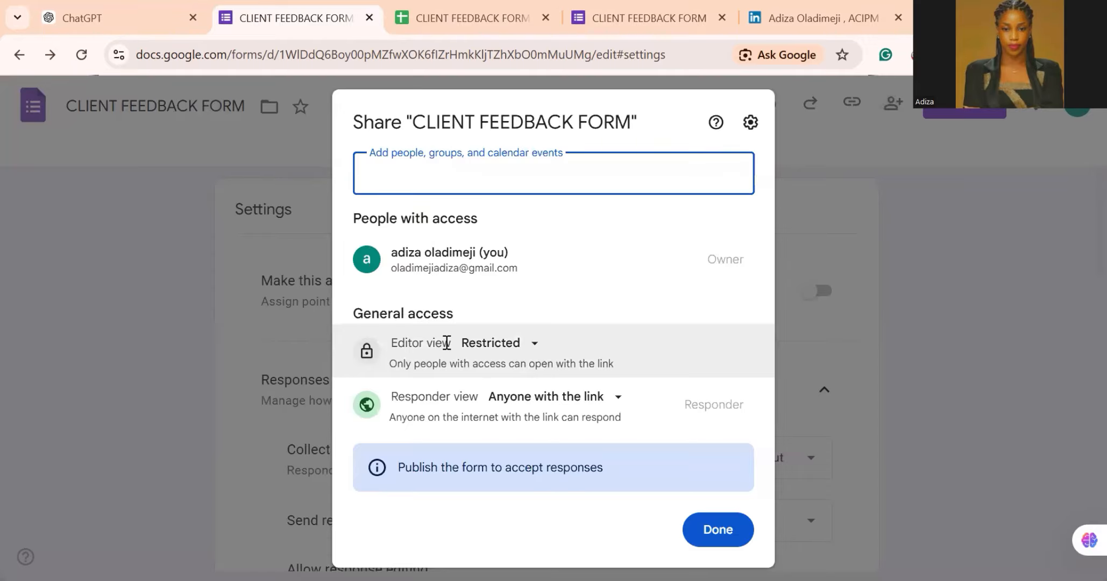
pyautogui.click(956, 193)
pyautogui.click(896, 108)
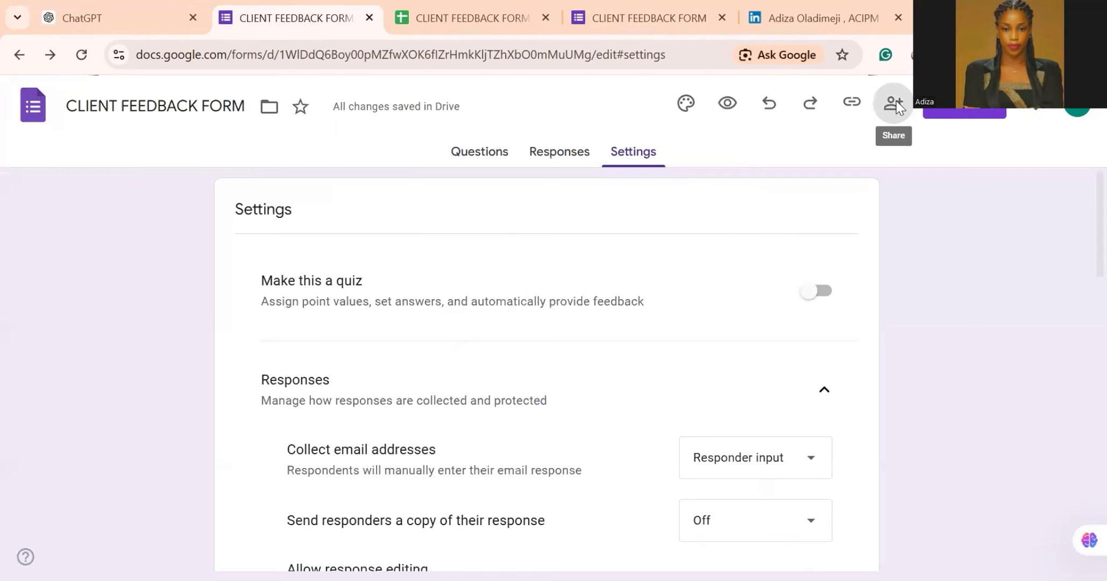
pyautogui.click(896, 108)
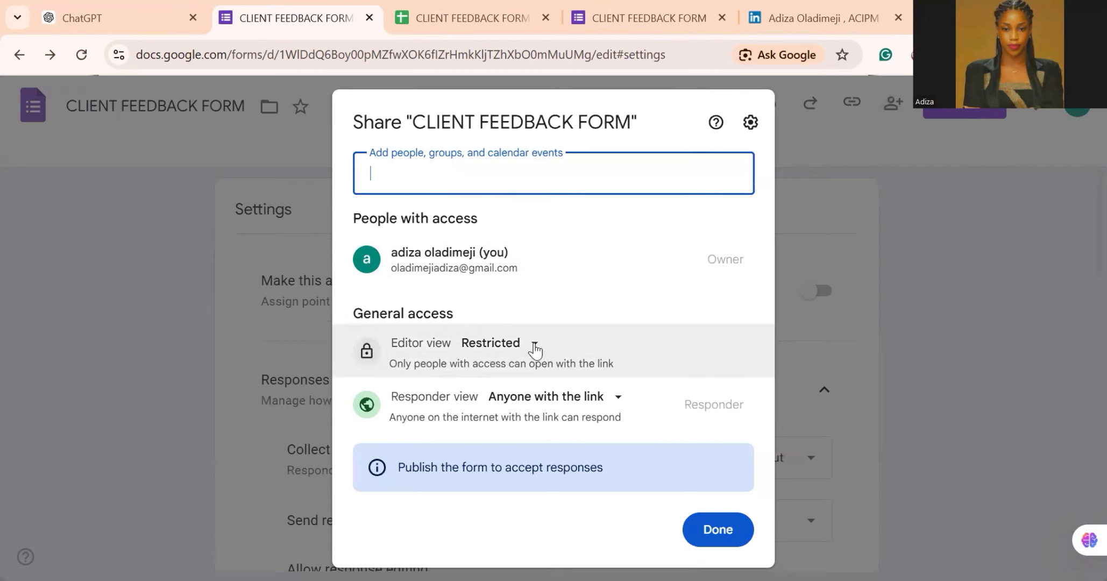
pyautogui.click(536, 349)
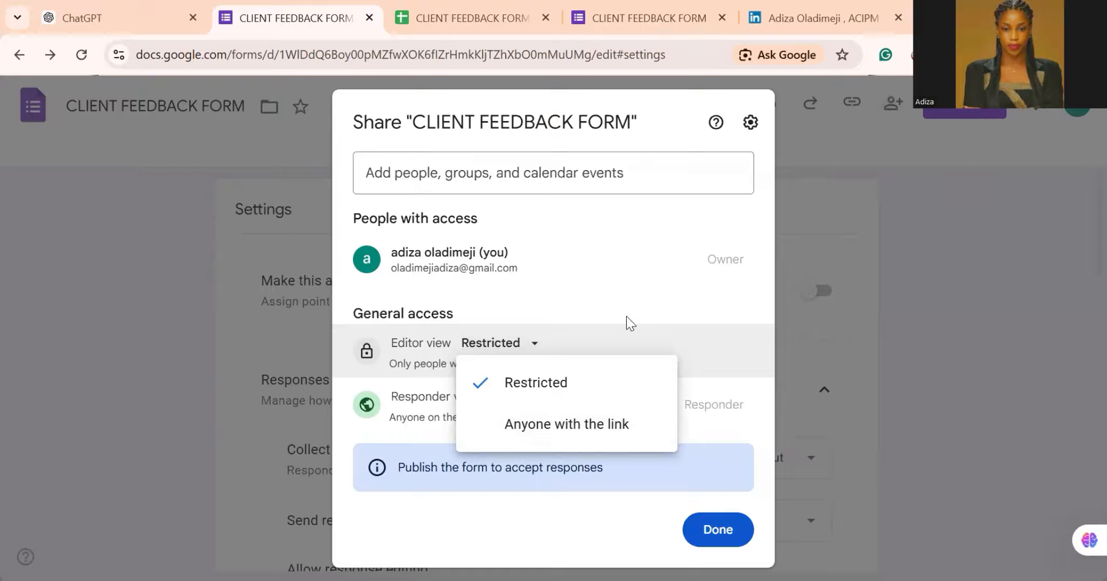
pyautogui.click(535, 339)
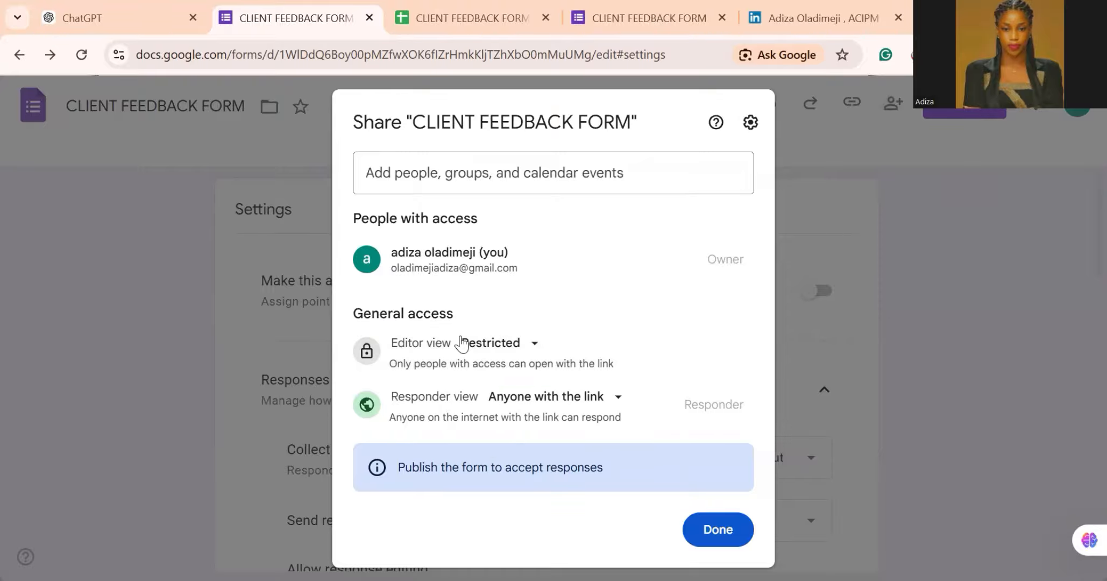
pyautogui.click(492, 178)
pyautogui.click(781, 225)
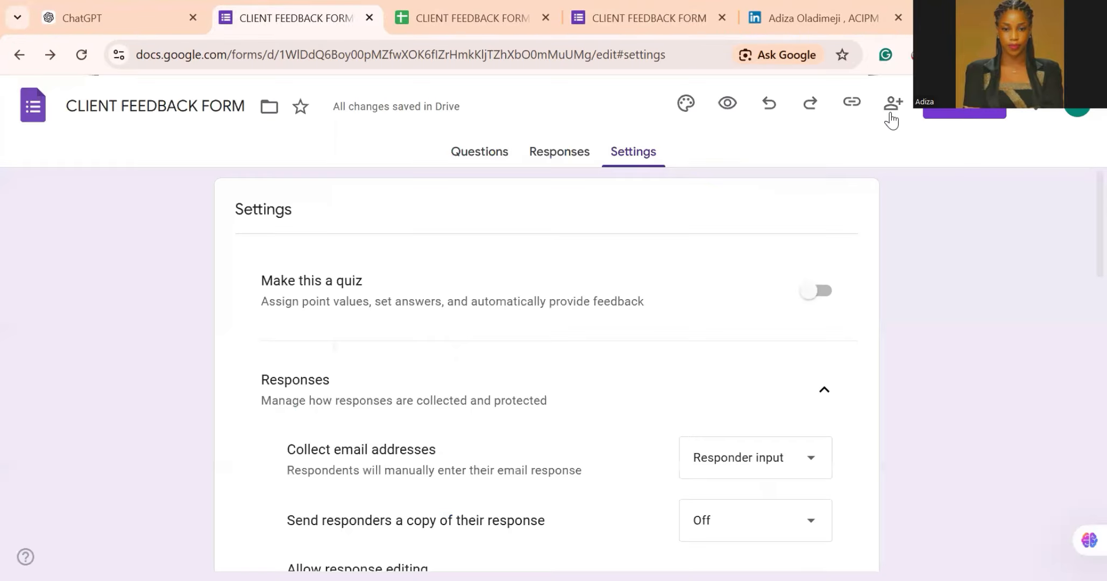
# Examine the responder view access choices and the form's publishing options, dismissing them without publishing
pyautogui.click(892, 107)
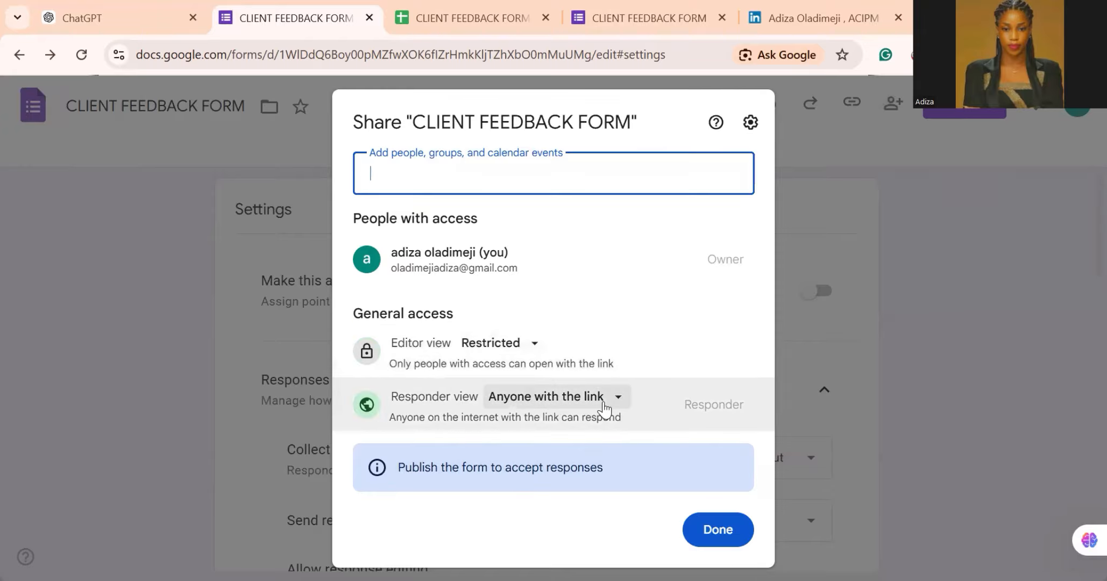
pyautogui.click(619, 409)
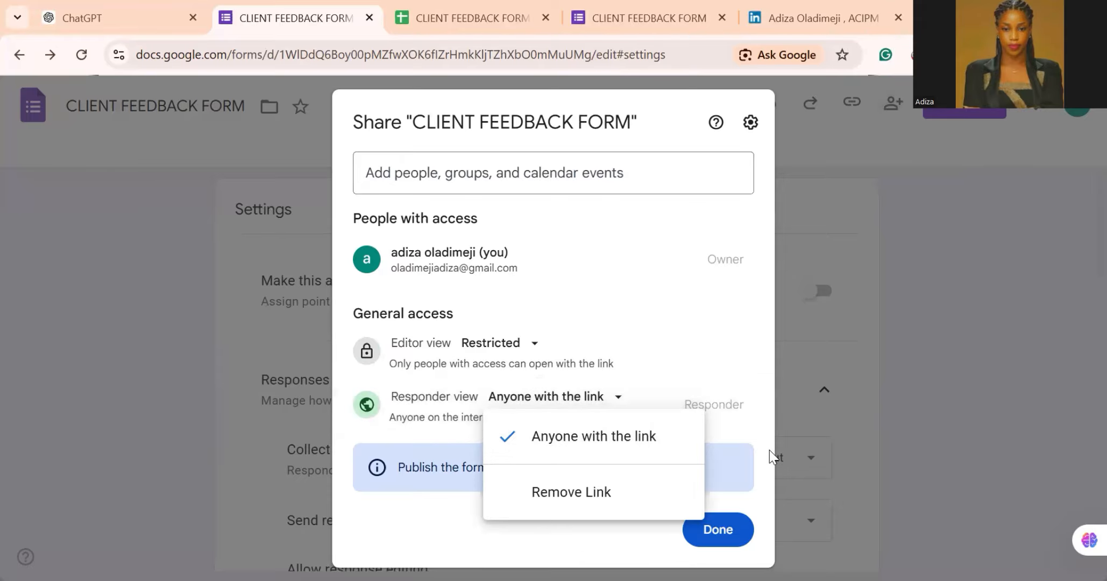
pyautogui.click(713, 525)
pyautogui.click(715, 529)
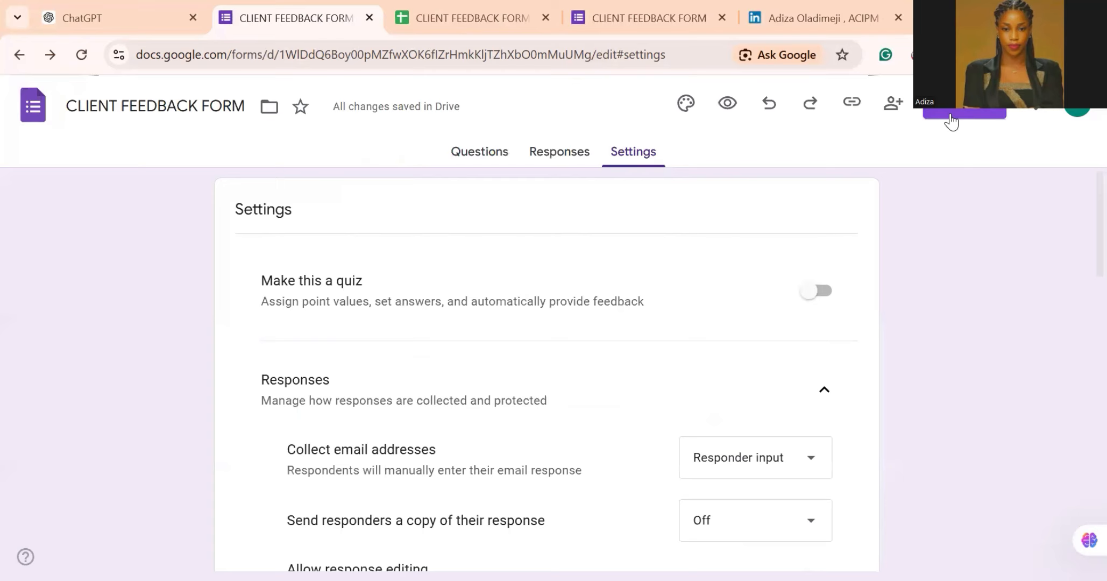
pyautogui.click(951, 118)
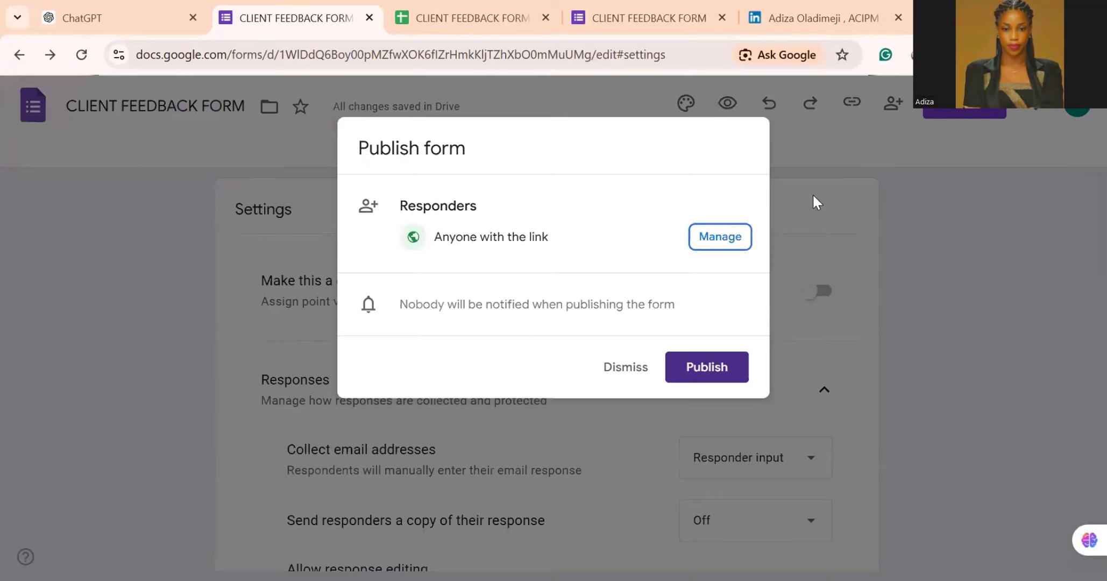
pyautogui.click(608, 370)
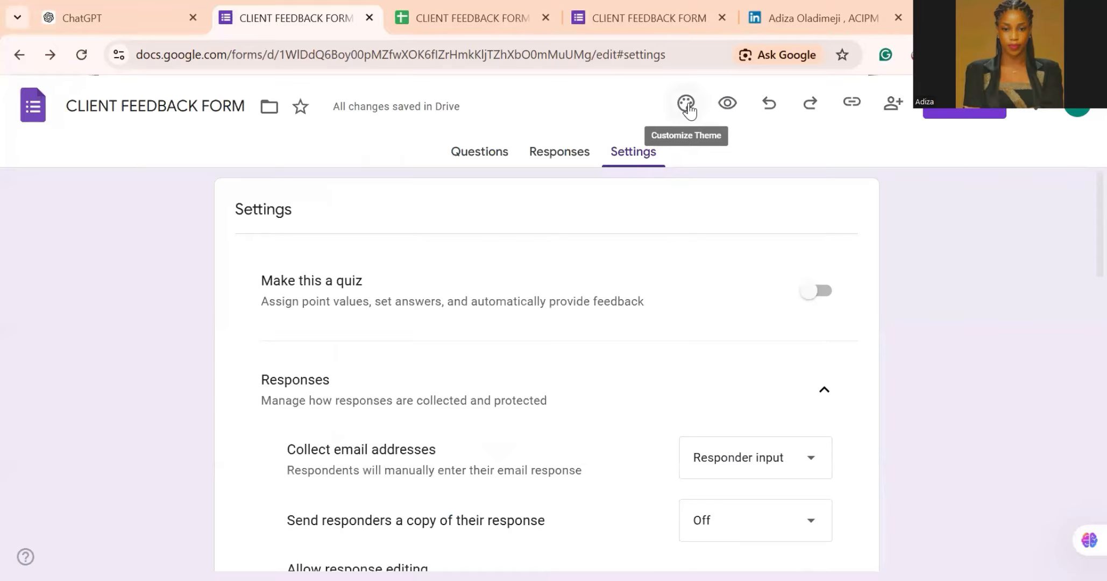
# Return to the form's questions and set the theme color to green
pyautogui.click(485, 157)
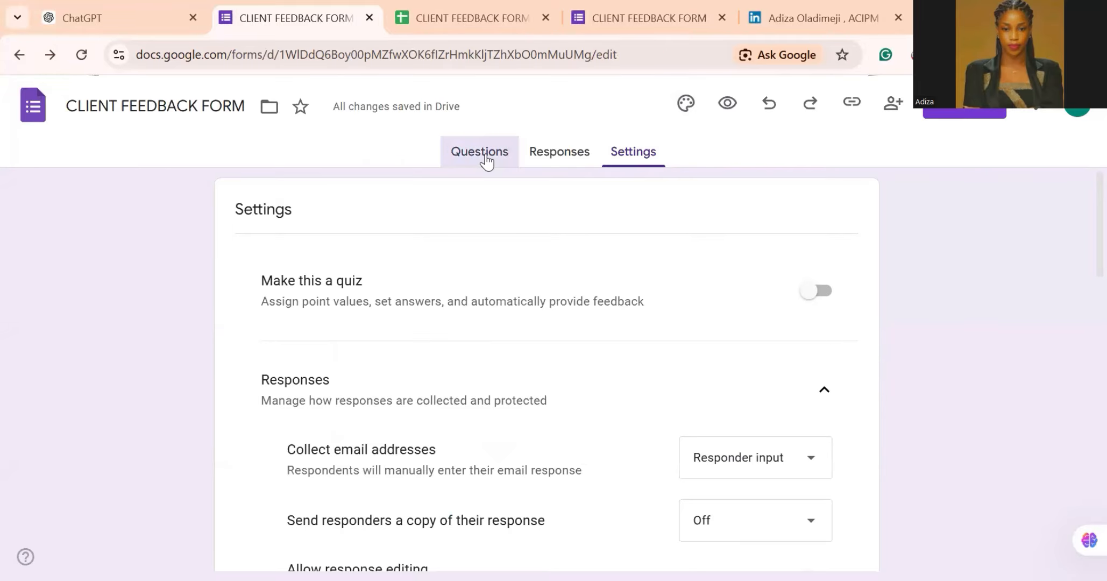
pyautogui.click(687, 105)
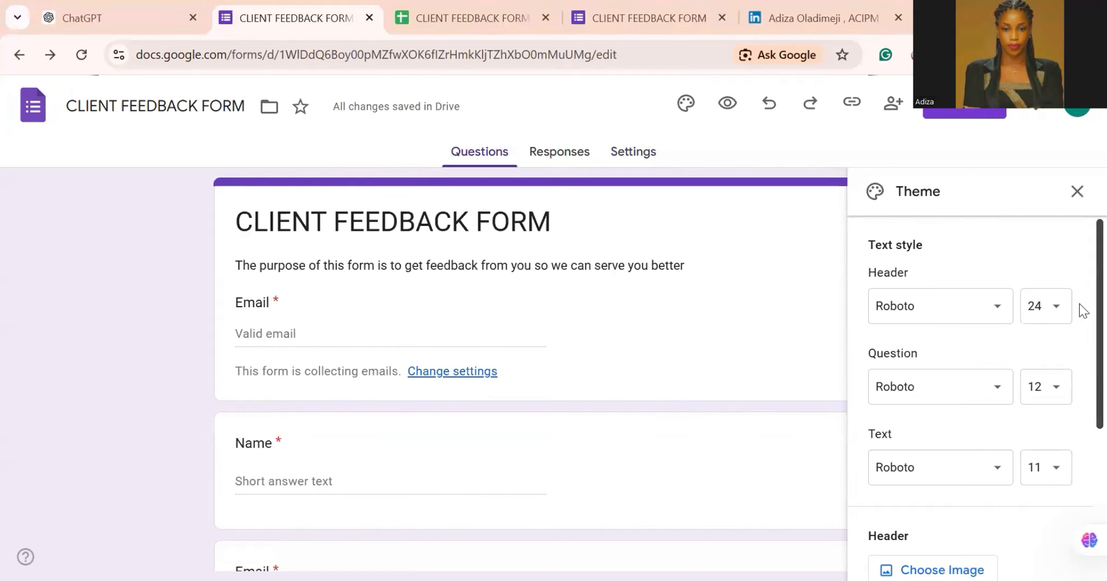
pyautogui.scroll(-3, 939, 408)
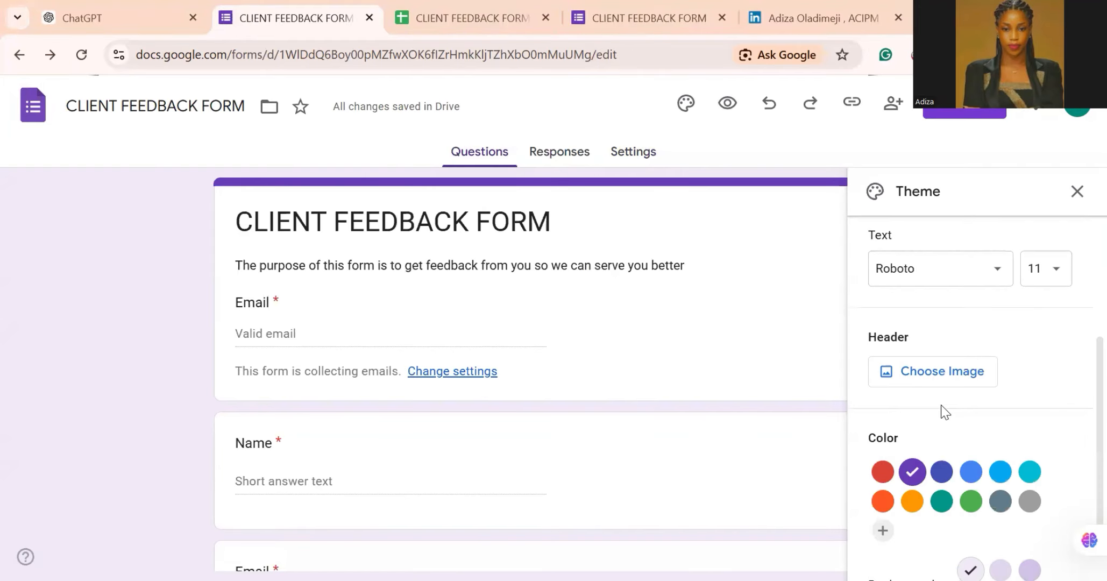
pyautogui.click(912, 501)
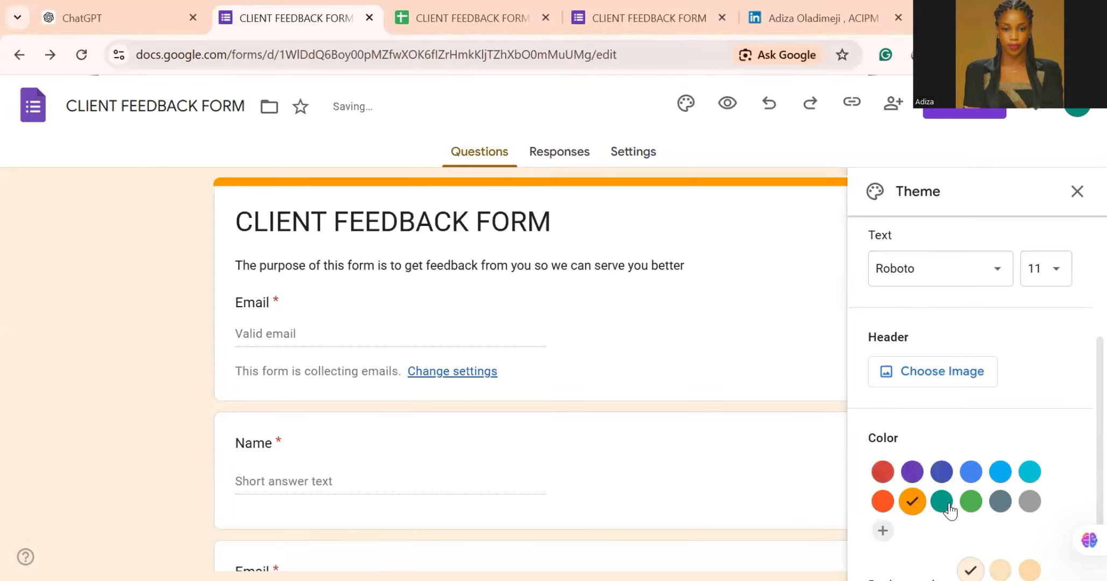
pyautogui.click(971, 501)
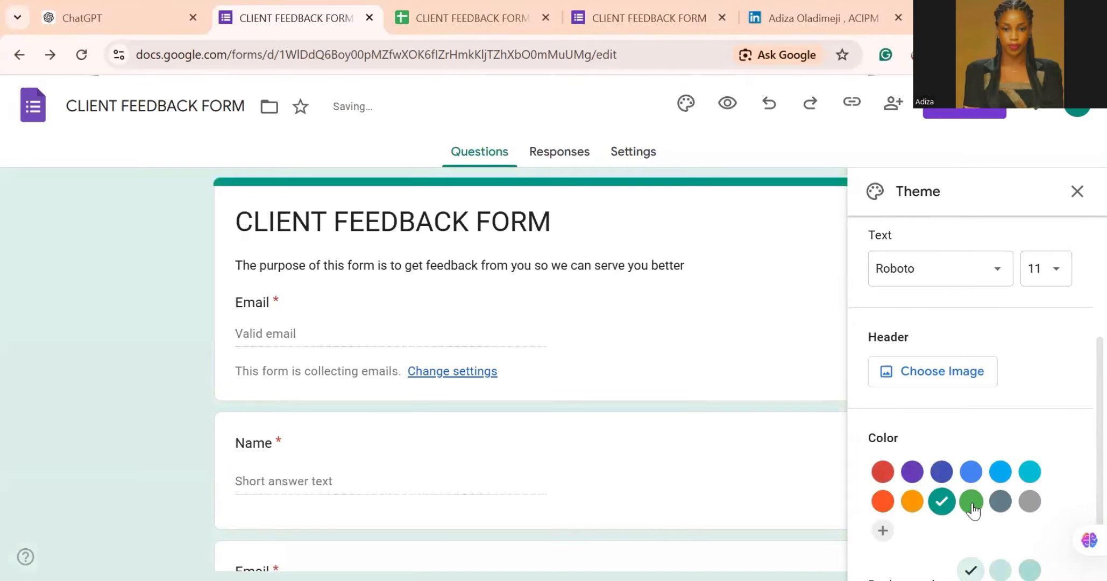
# Insert the colorful candy picture from the Work and School themes as the form's header image
pyautogui.click(912, 376)
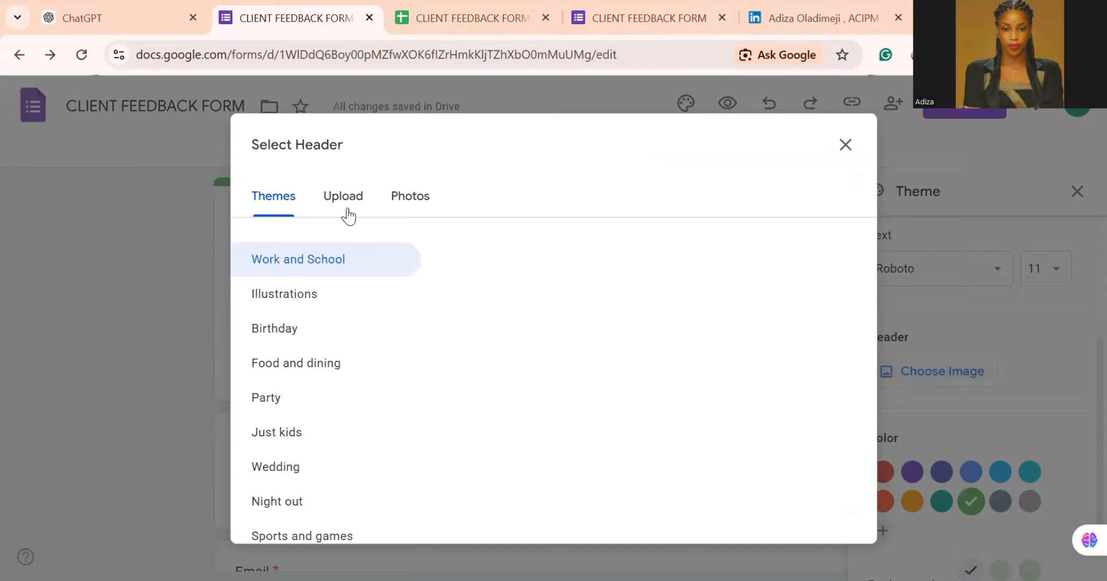
pyautogui.click(346, 213)
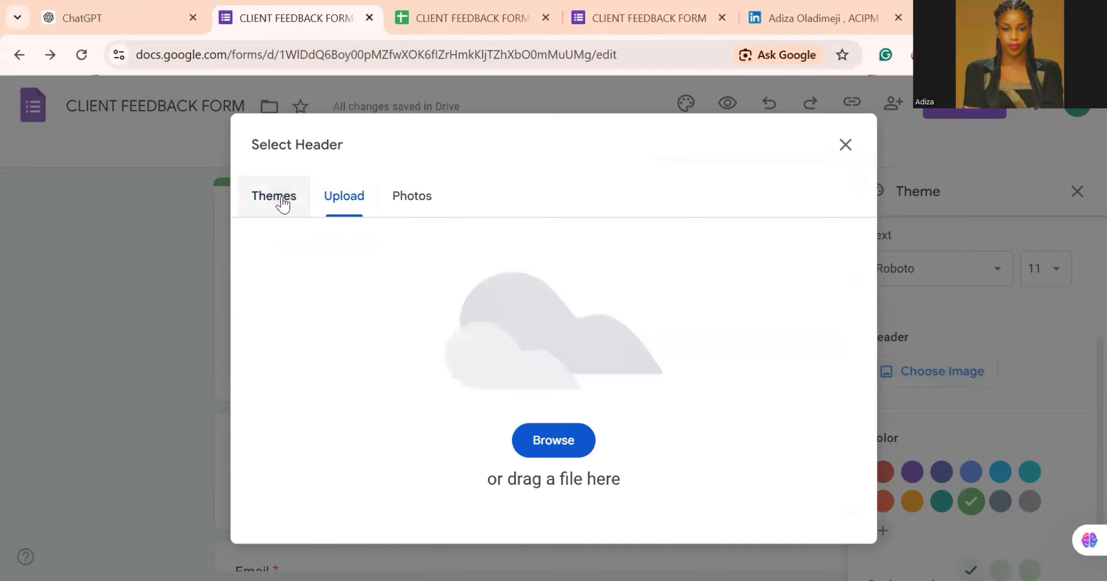
pyautogui.click(283, 203)
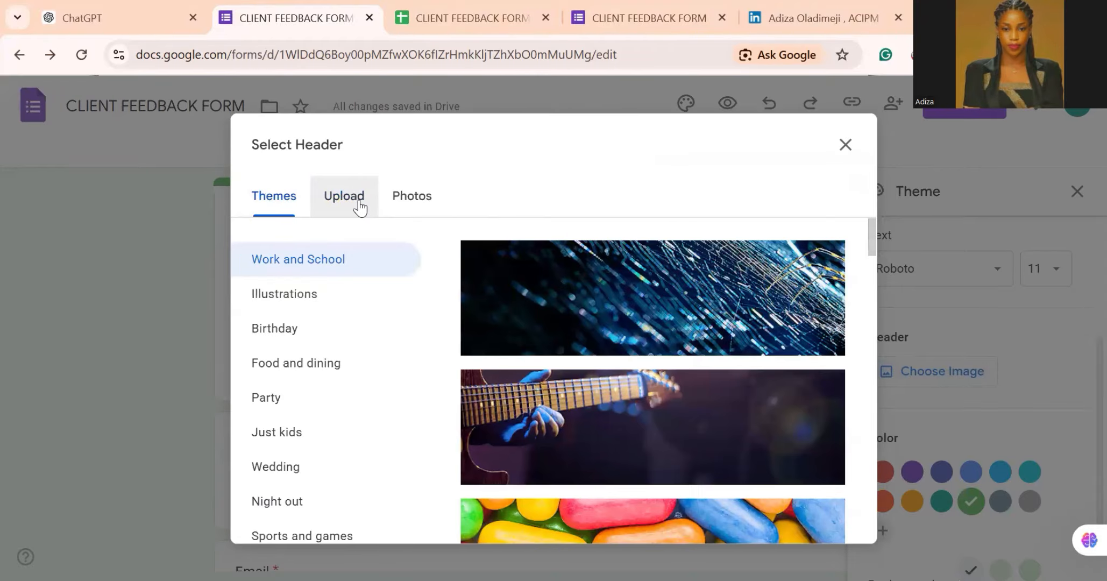
pyautogui.click(611, 526)
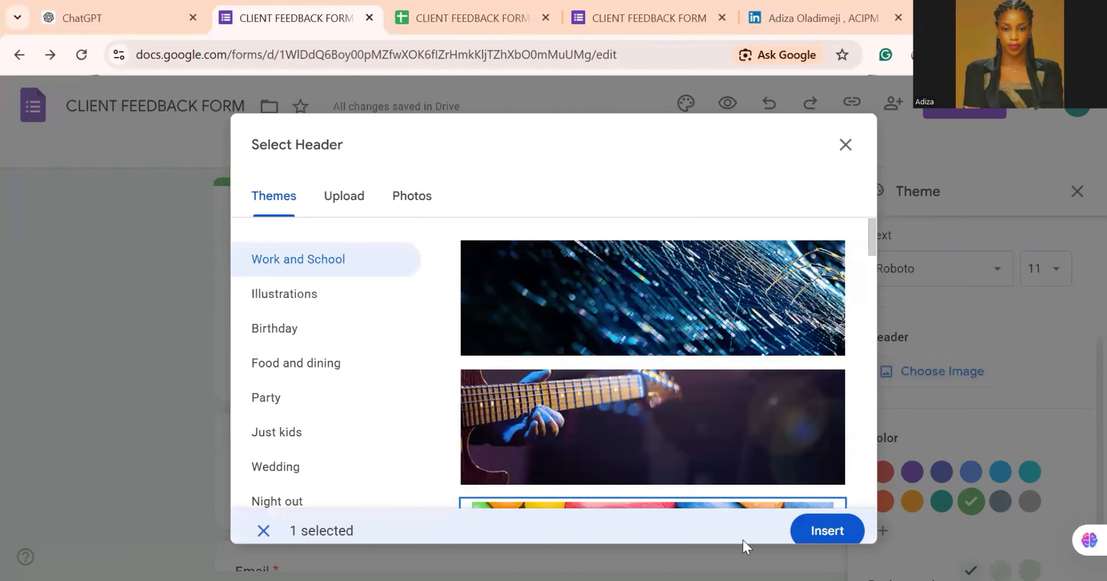
pyautogui.click(817, 542)
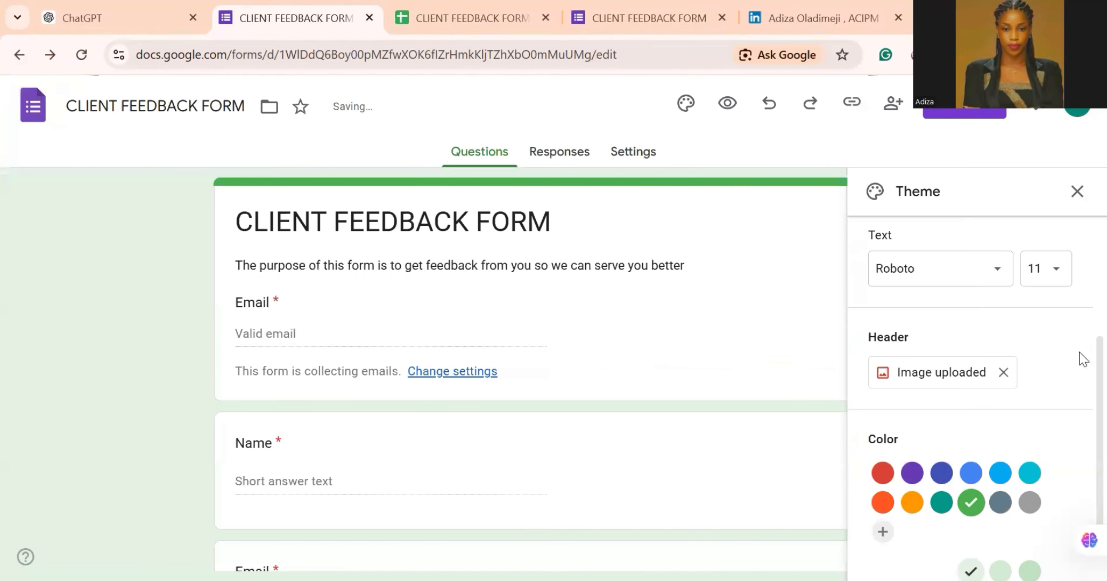
# Close the theme settings, look over the form, and publish it for anyone with the link
pyautogui.scroll(3, 1079, 269)
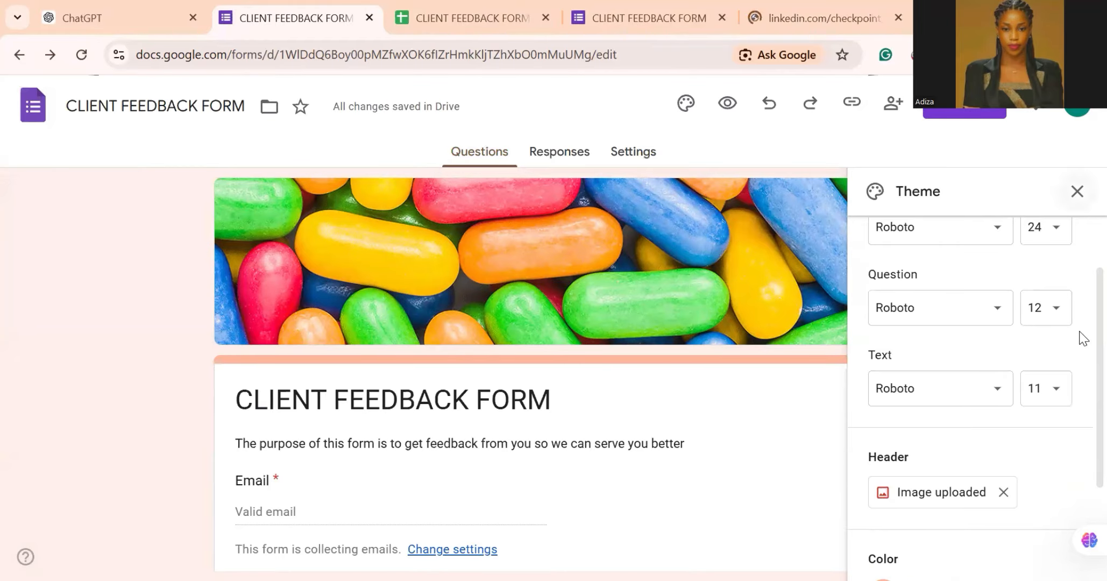
pyautogui.scroll(-2, 1079, 484)
pyautogui.scroll(3, 1081, 377)
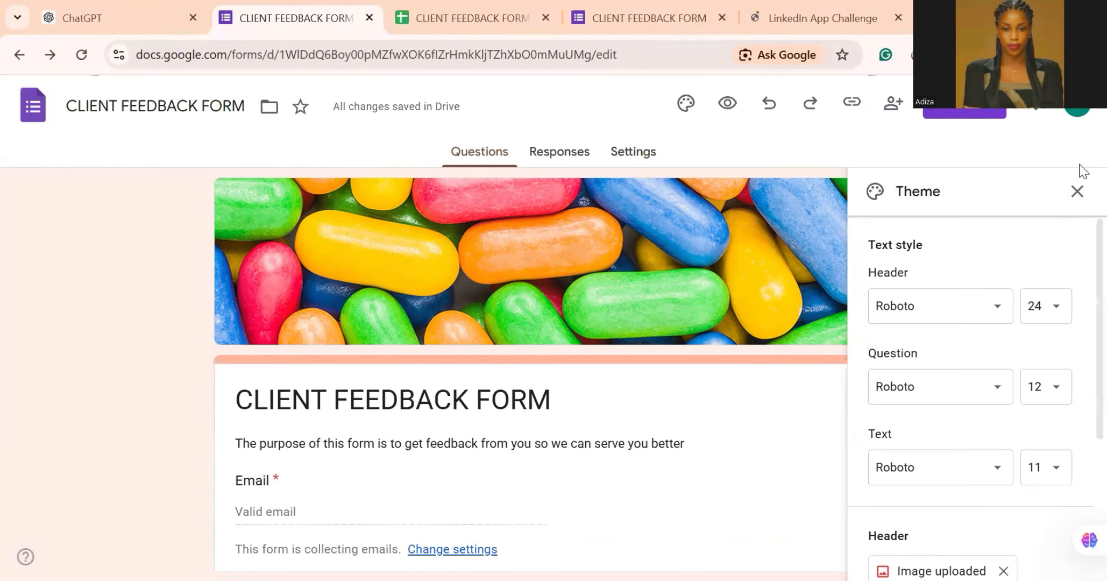
pyautogui.click(1077, 192)
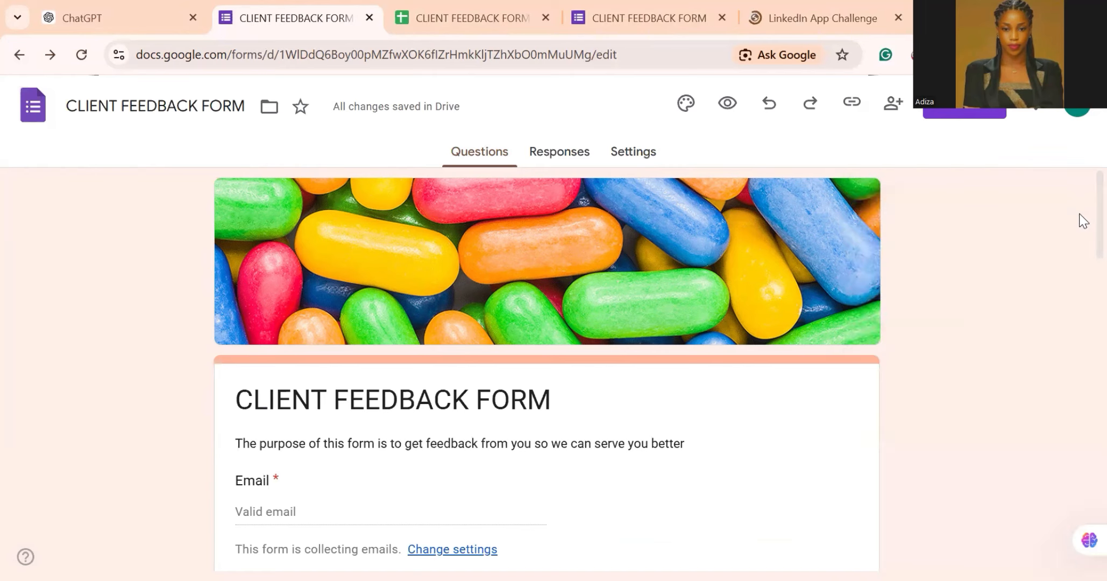
pyautogui.scroll(-15, 1079, 506)
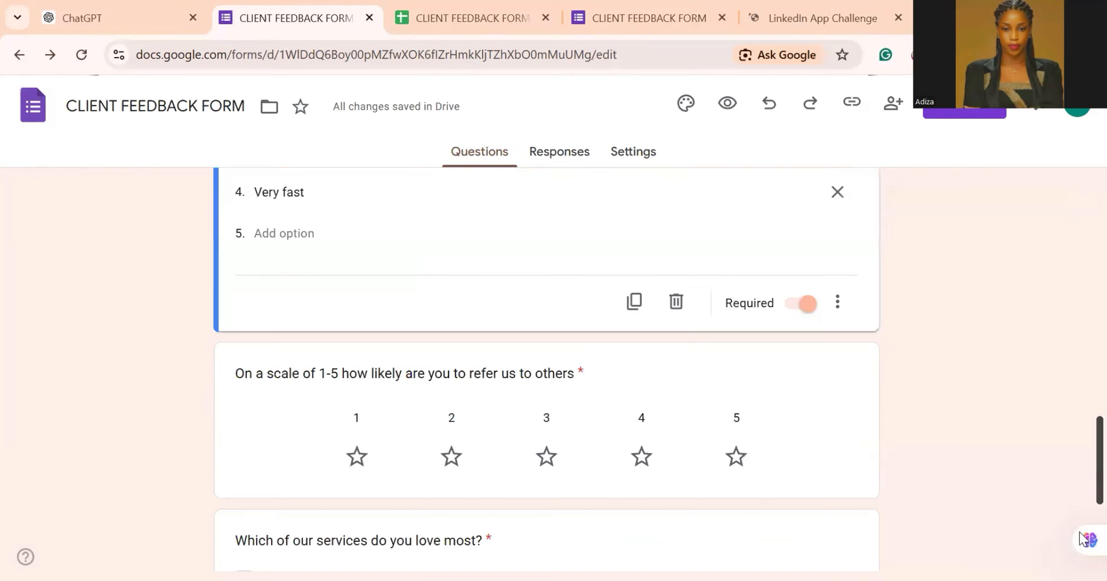
pyautogui.moveTo(1079, 267); pyautogui.dragTo(1079, 97)
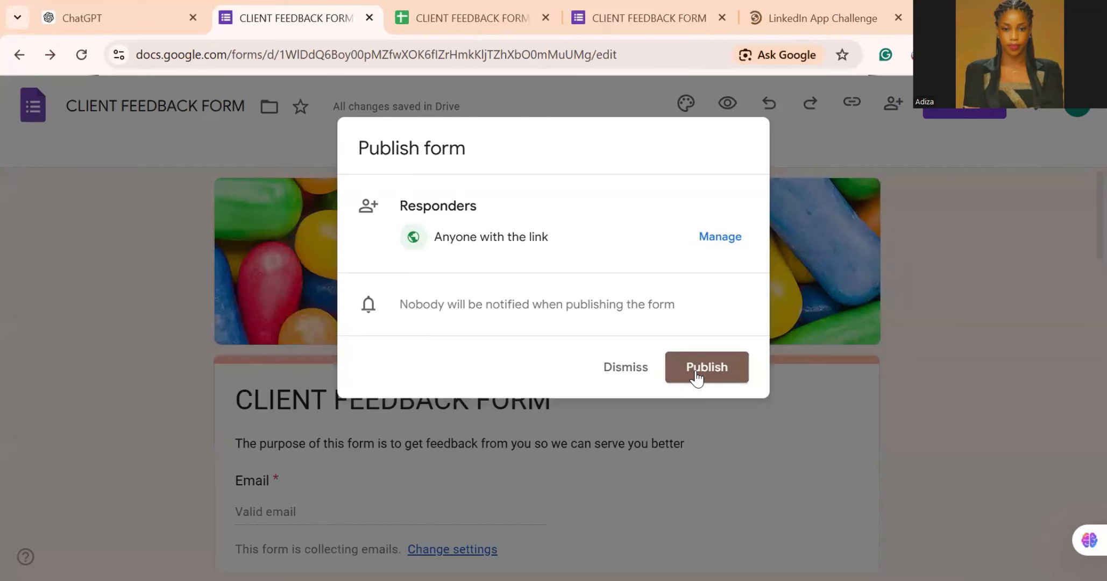
pyautogui.click(696, 377)
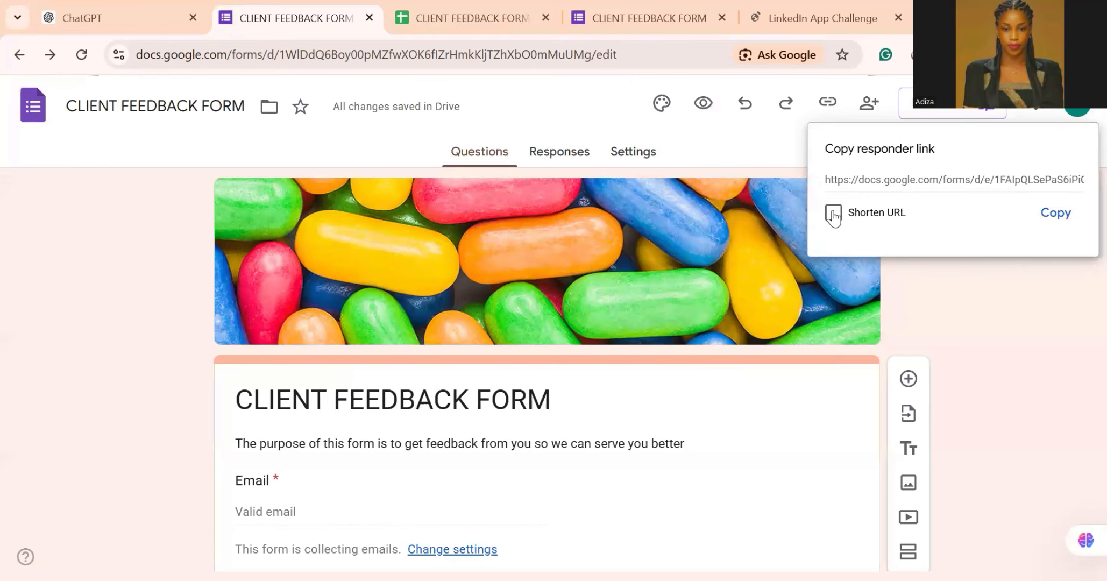
# Copy the shortened responder link and open it in a new browser tab
pyautogui.click(833, 215)
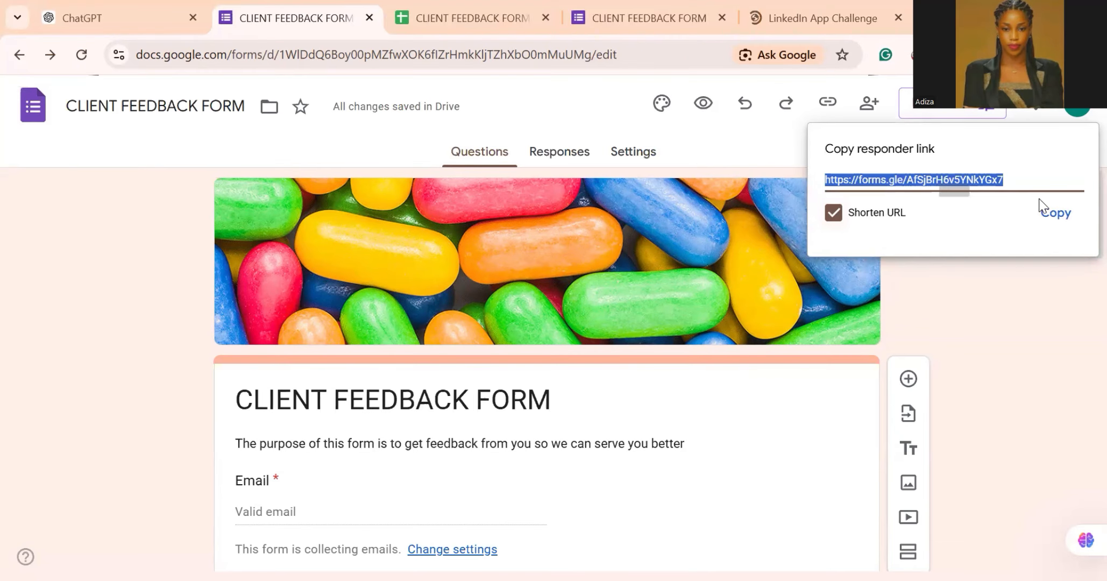
pyautogui.click(1057, 215)
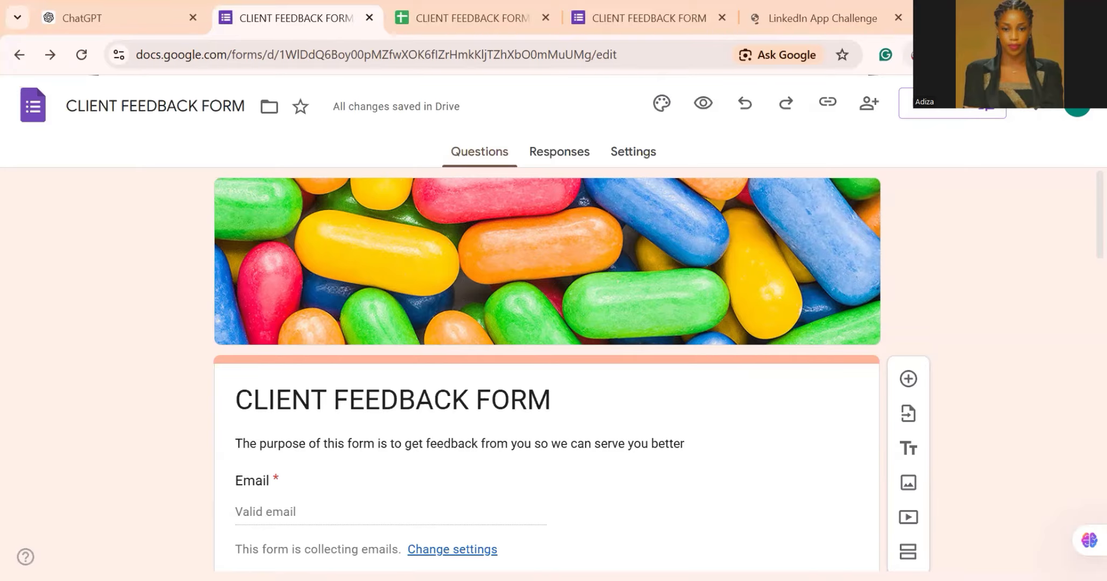
pyautogui.hotkey('ctrl', 't')
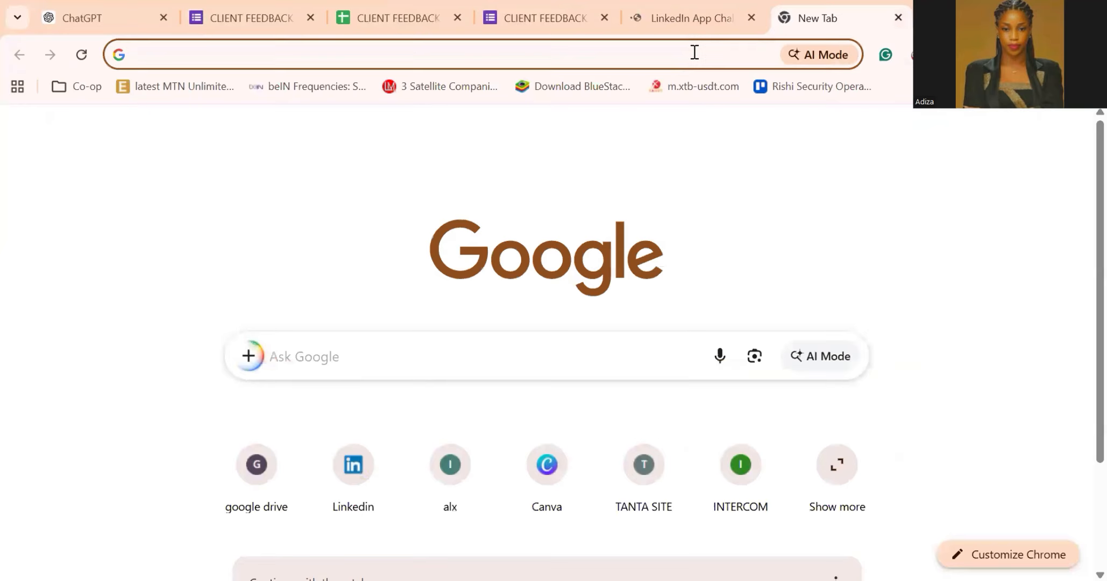
pyautogui.hotkey('ctrl', 'v')
pyautogui.press('Return')
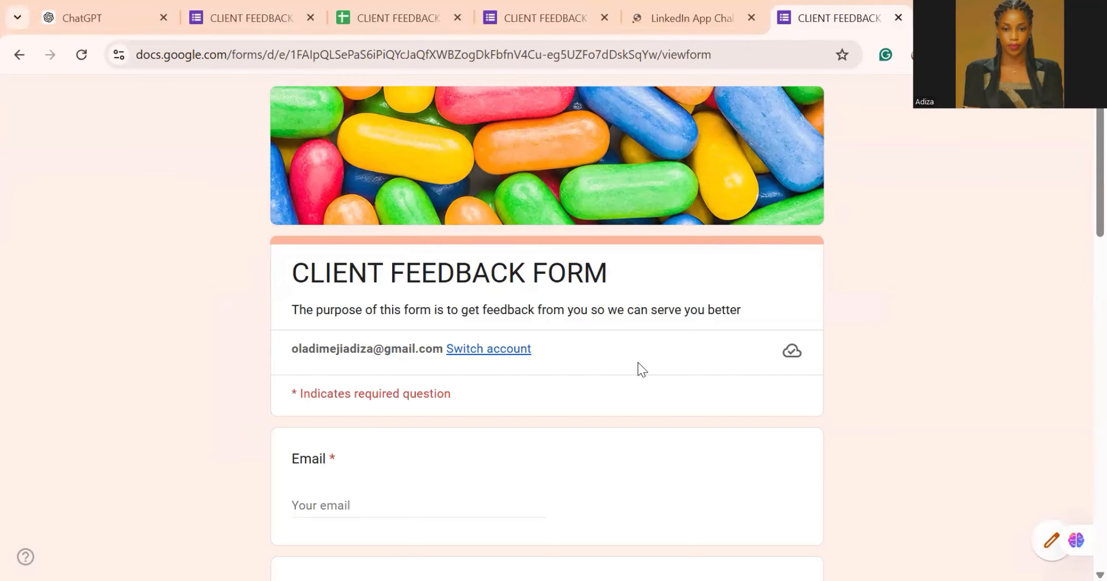
# Fill in the respondent's email address and first name in the first Email and Name questions
pyautogui.scroll(-3, 641, 370)
pyautogui.press('Tab')
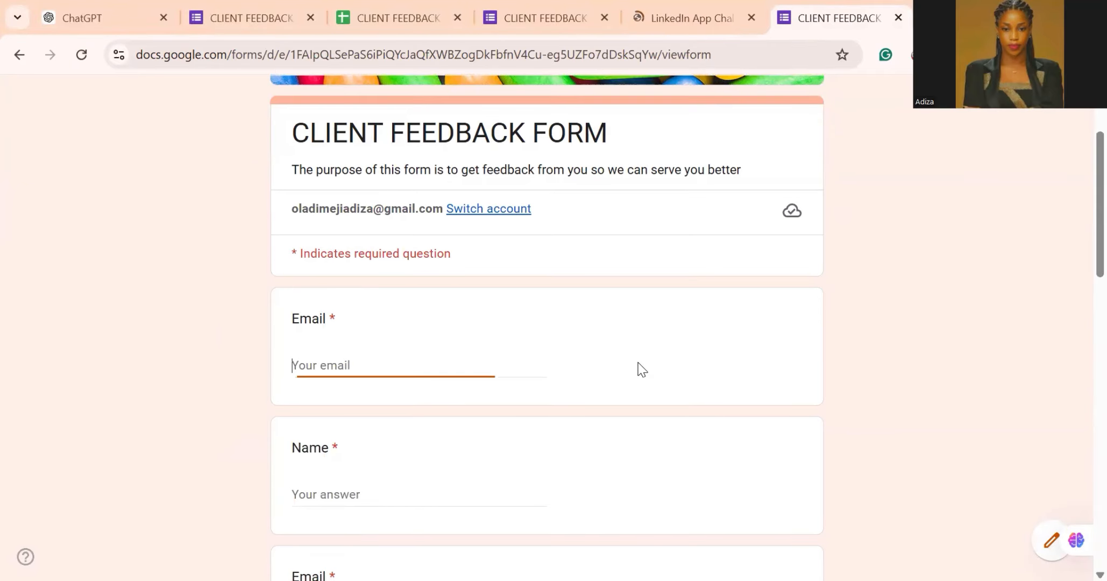
pyautogui.click(551, 404)
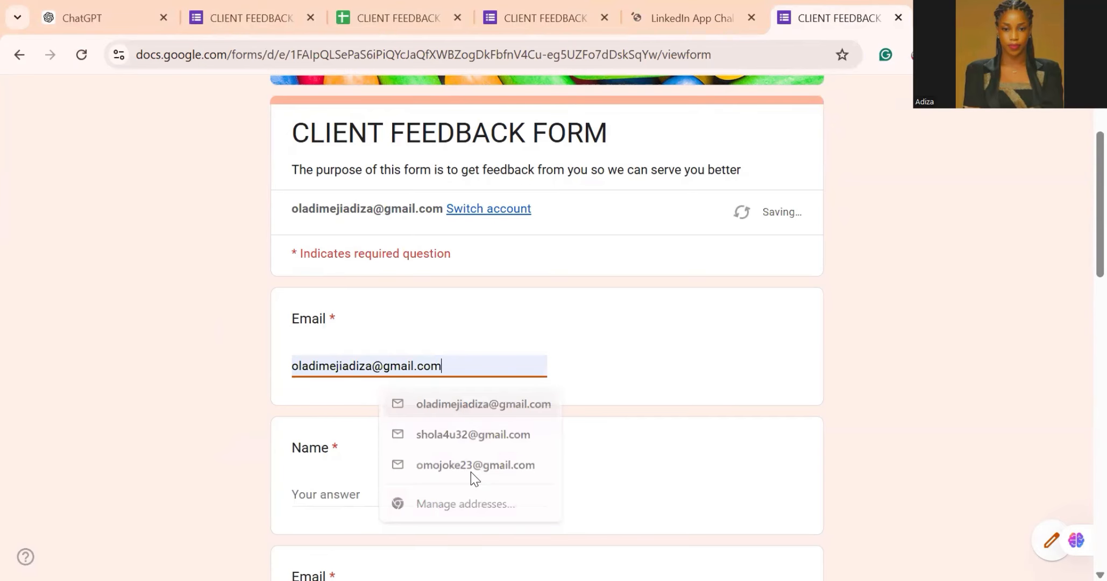
pyautogui.click(442, 498)
pyautogui.write('Ad')
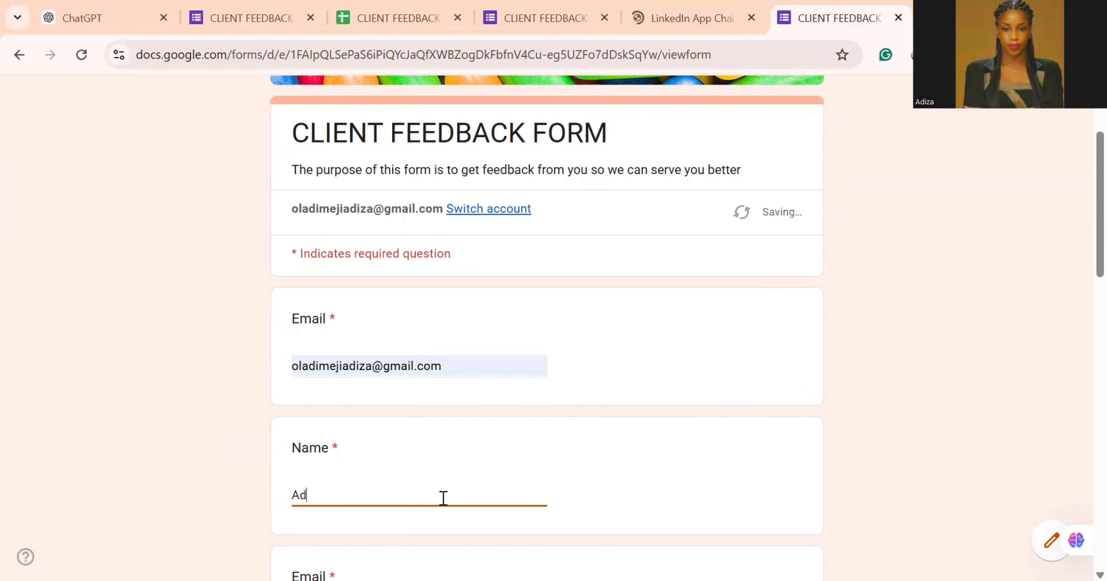
pyautogui.write('iza')
# Copy the email address from the first Email question into the second Email question below Name
pyautogui.scroll(-2, 443, 498)
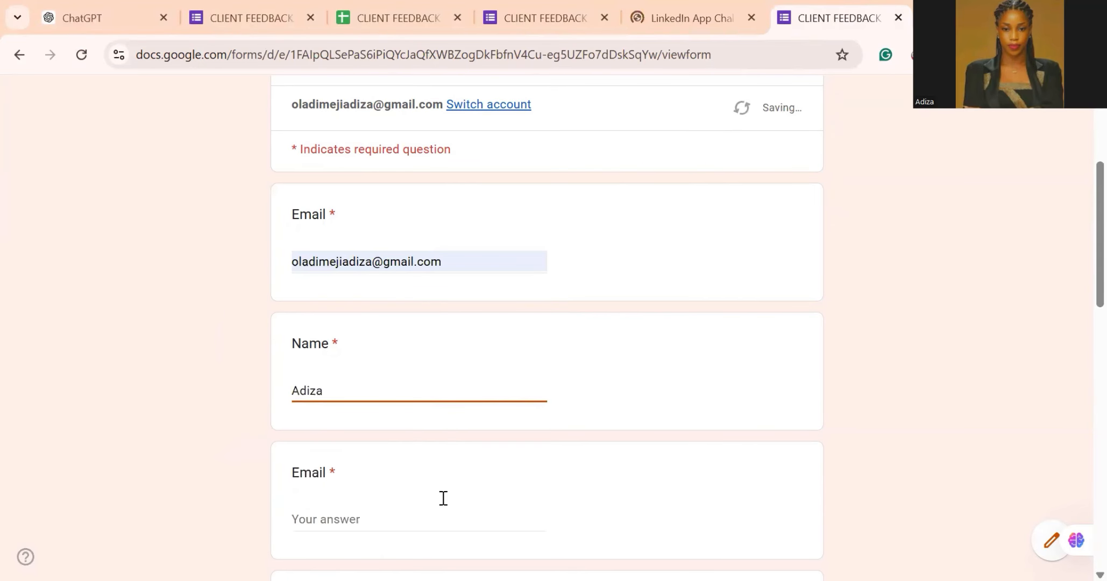
pyautogui.scroll(-2, 442, 498)
pyautogui.press('Tab')
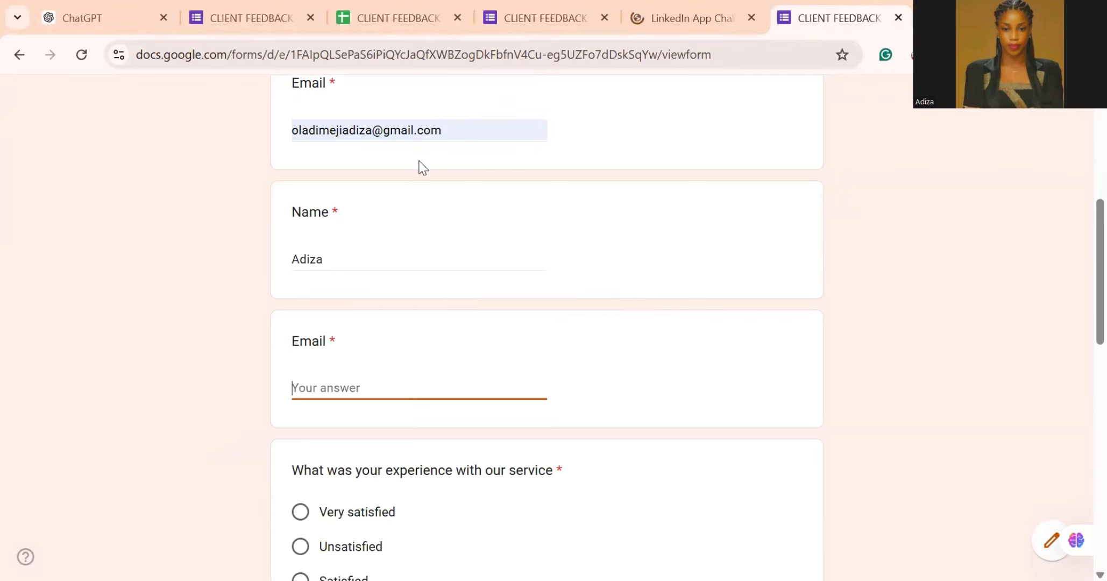
pyautogui.click(291, 130)
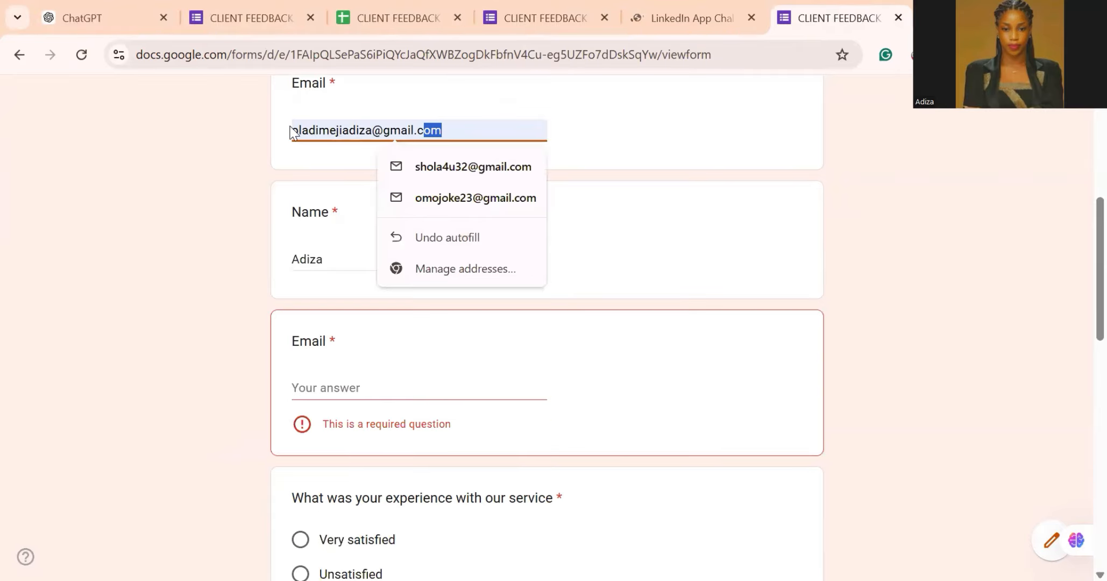
pyautogui.hotkey('ctrl', 'a')
pyautogui.hotkey('ctrl', 'c')
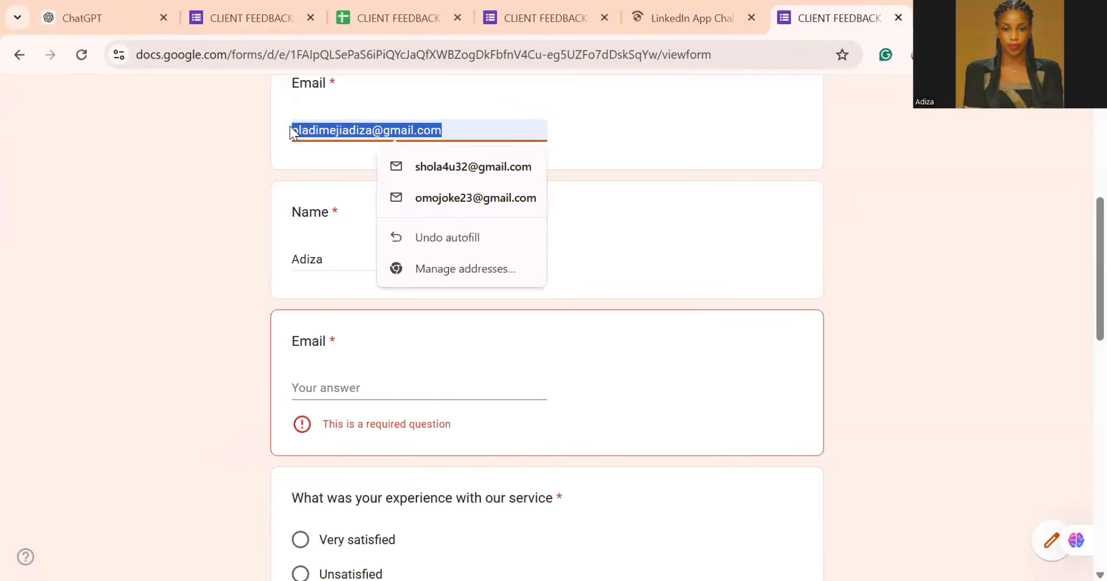
pyautogui.click(332, 386)
pyautogui.hotkey('ctrl', 'v')
# Answer Very satisfied for the service experience, Fast for the response, and 5 stars for the likelihood of referral
pyautogui.scroll(-4, 333, 386)
pyautogui.scroll(-2, 332, 385)
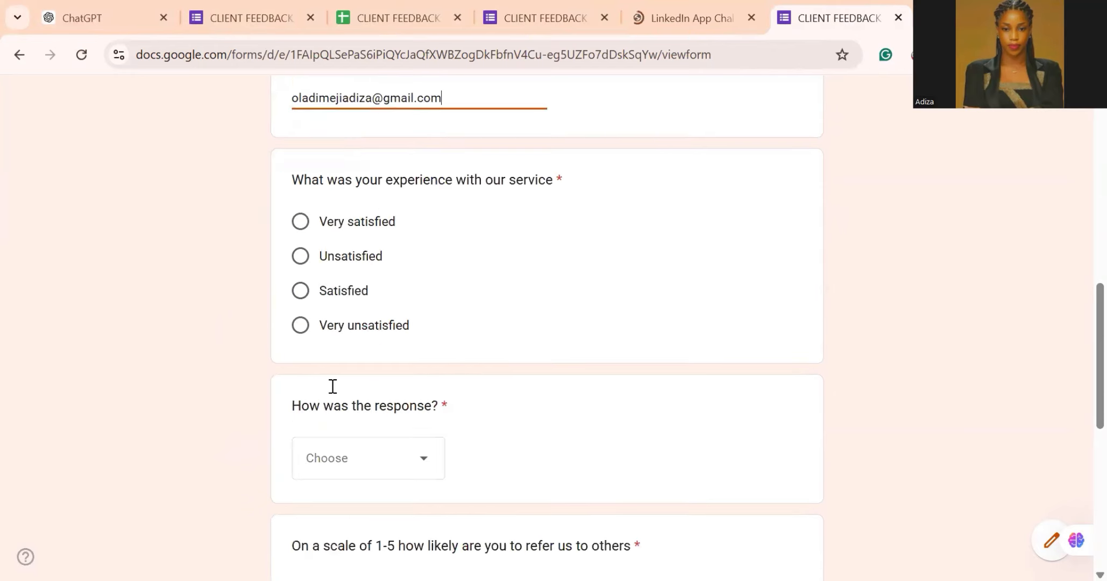
pyautogui.click(301, 227)
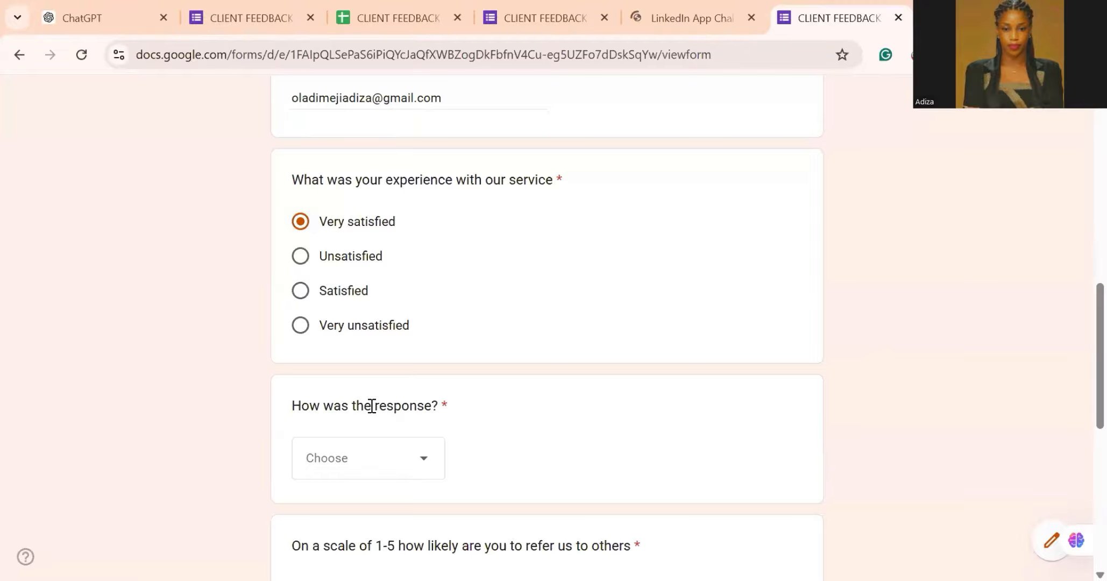
pyautogui.click(425, 467)
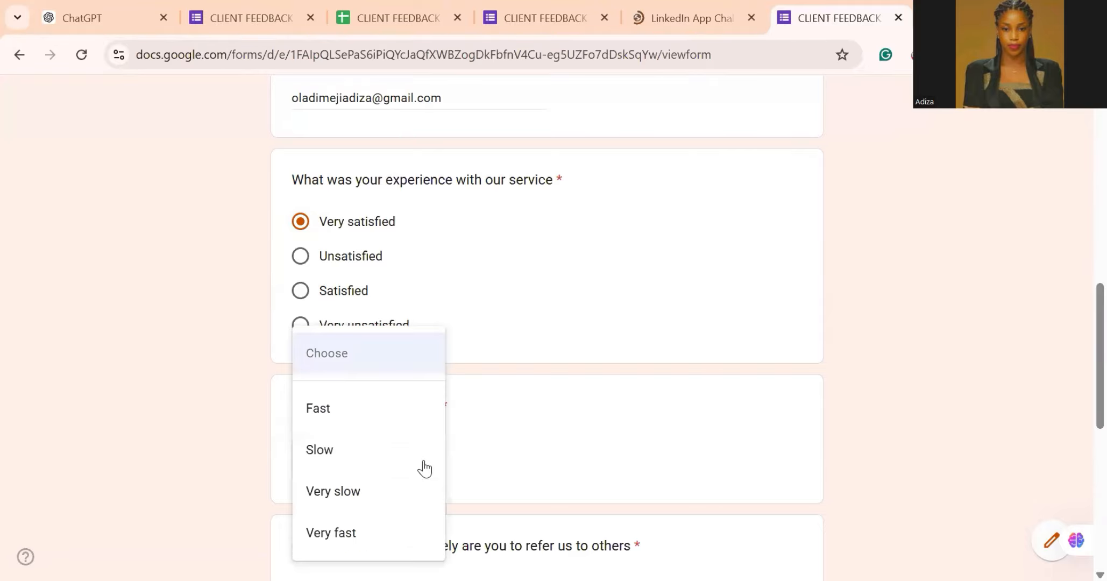
pyautogui.click(338, 414)
pyautogui.scroll(-4, 337, 408)
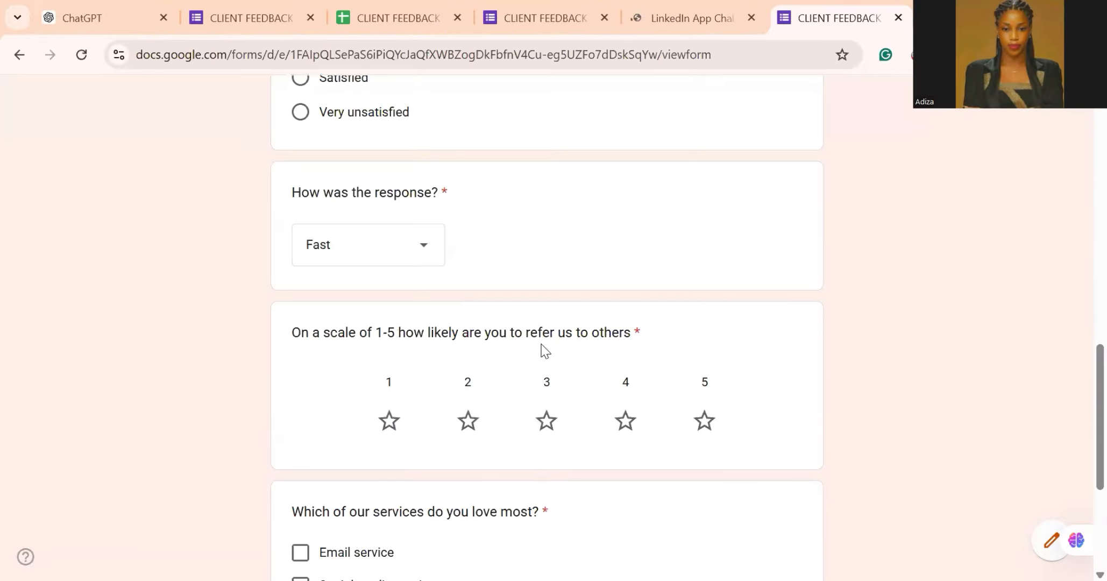
pyautogui.click(699, 426)
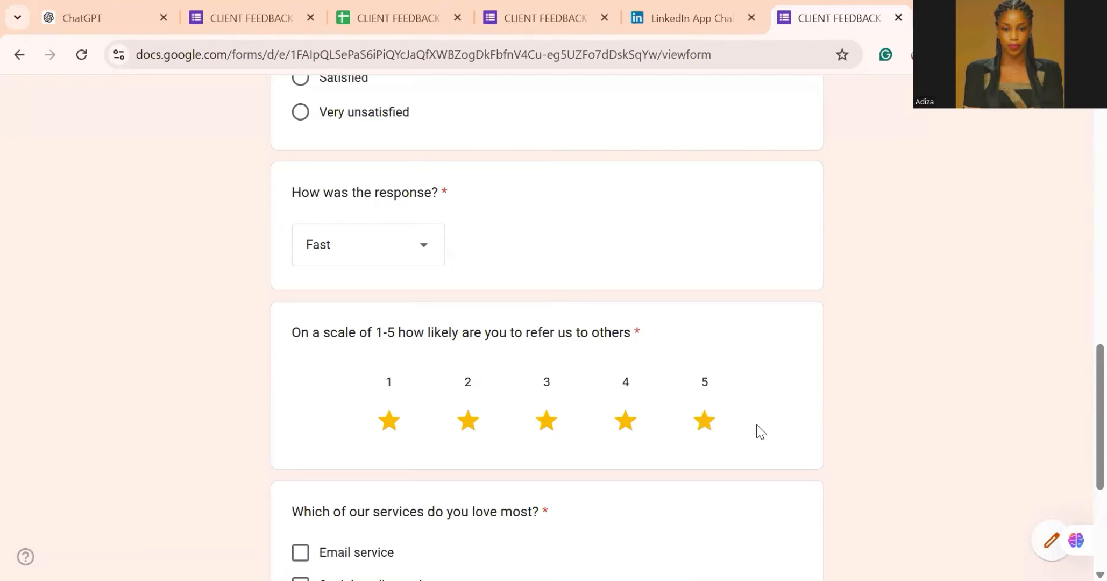
# Choose Email service, Social media service and Lead generation as the most loved services, and submit the form
pyautogui.scroll(-3, 760, 432)
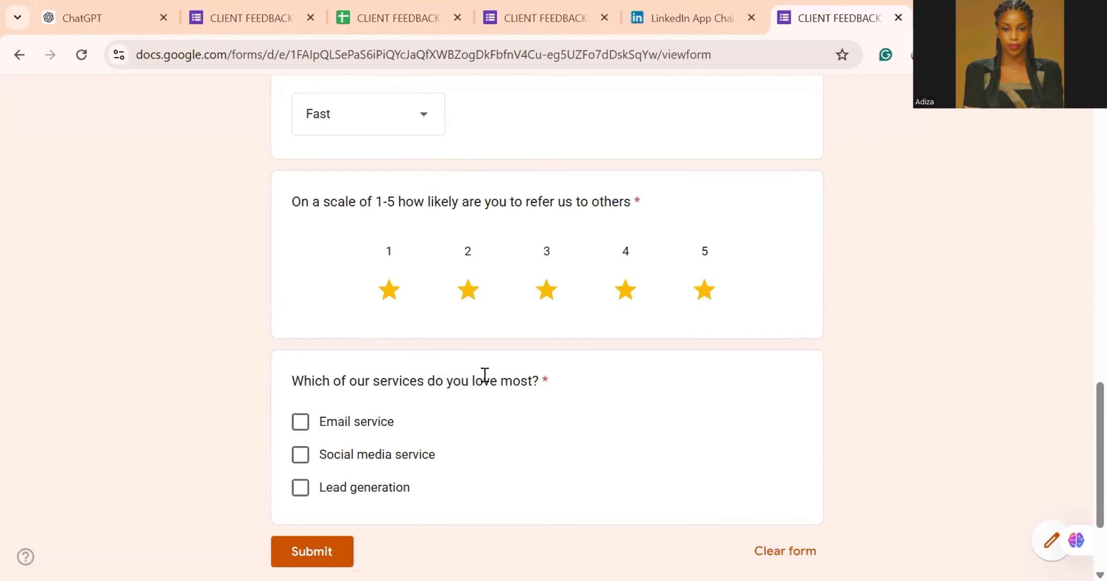
pyautogui.click(302, 420)
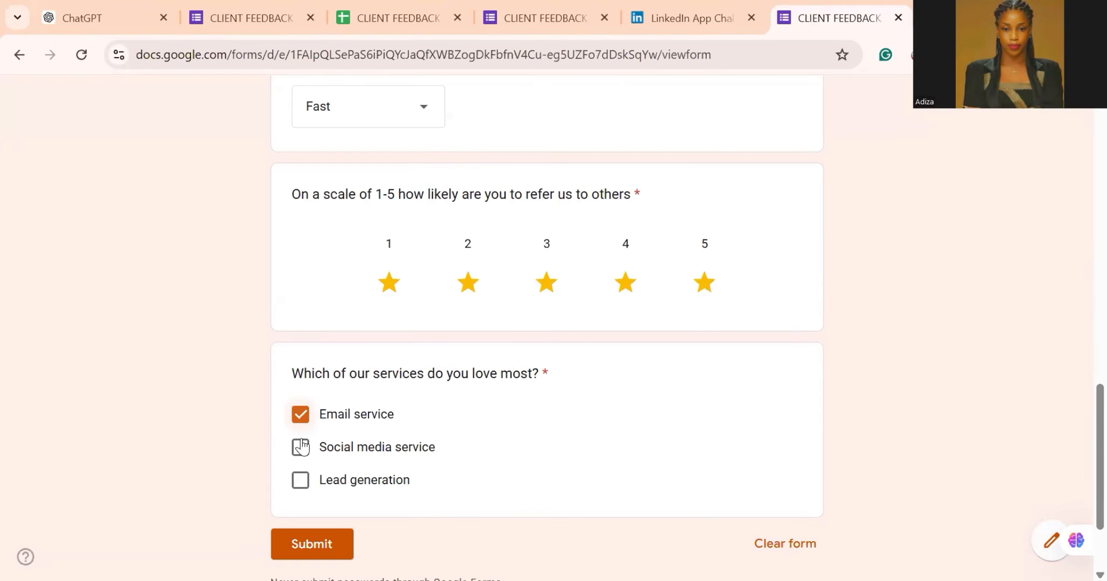
pyautogui.click(302, 480)
pyautogui.scroll(-2, 304, 478)
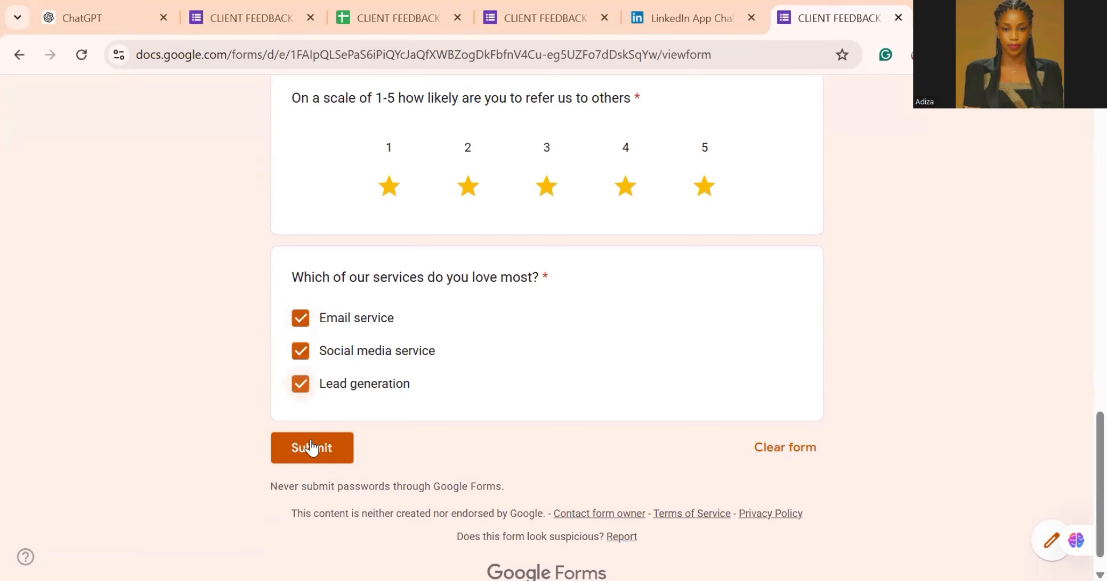
pyautogui.click(311, 446)
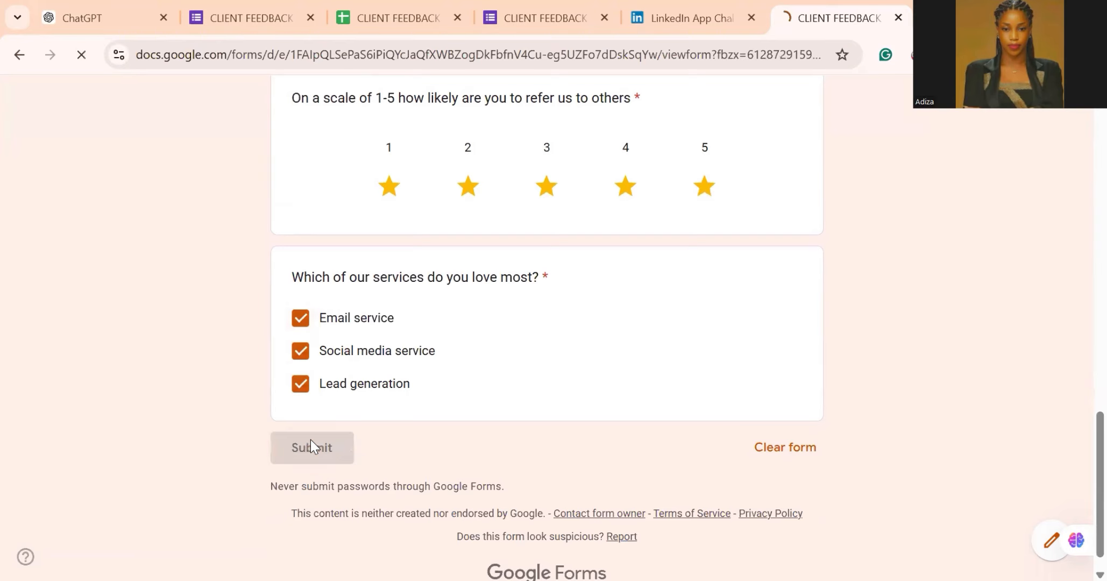
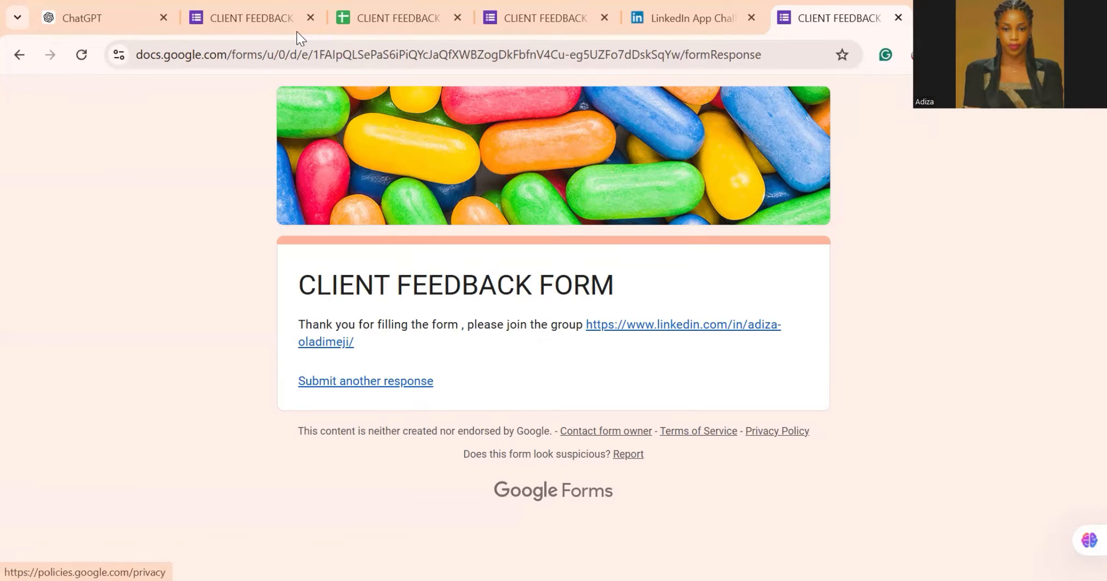
# Switch to the linked responses spreadsheet and examine the submitted answers across all question columns
pyautogui.click(391, 24)
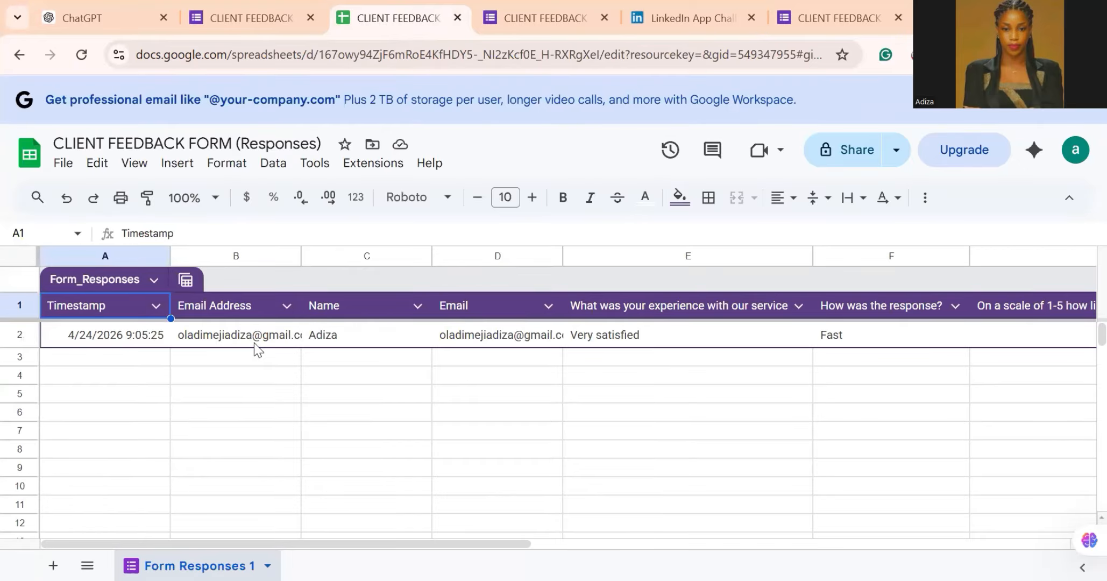
pyautogui.hscroll(3, 544, 390)
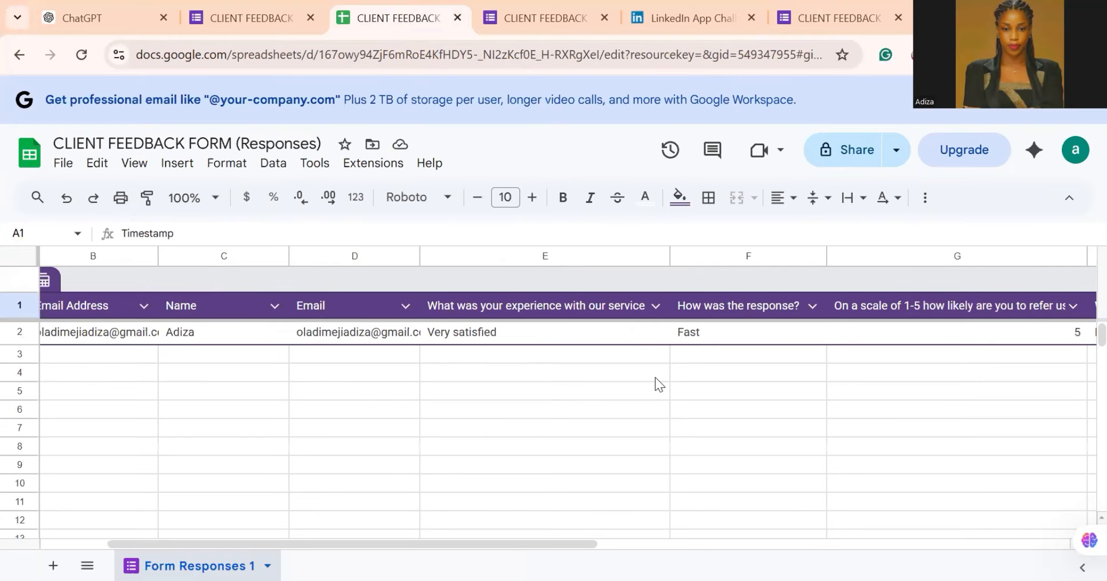
pyautogui.hscroll(5, 656, 377)
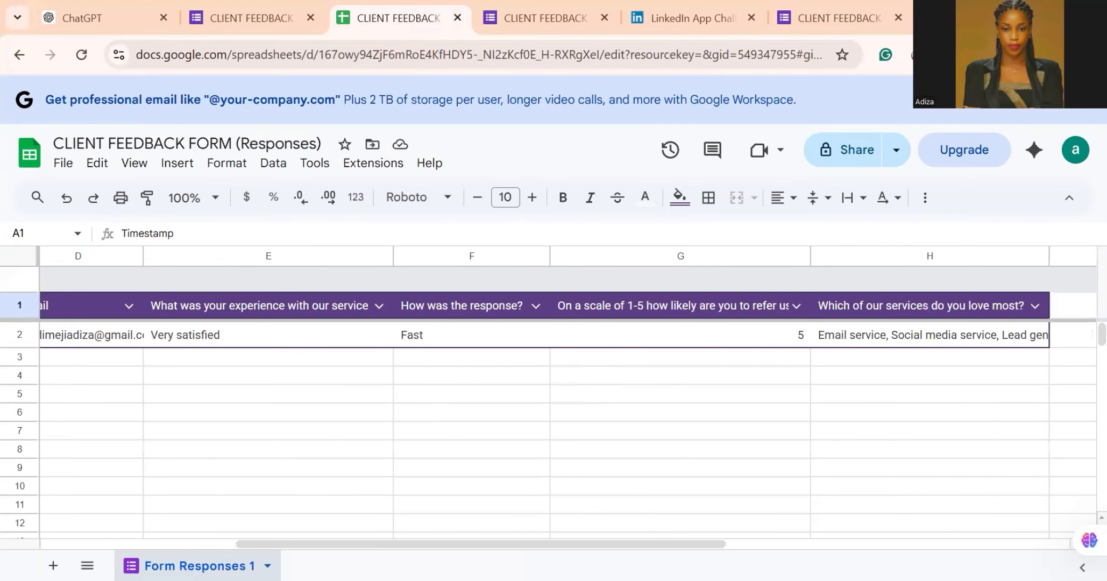
pyautogui.hscroll(2, 845, 348)
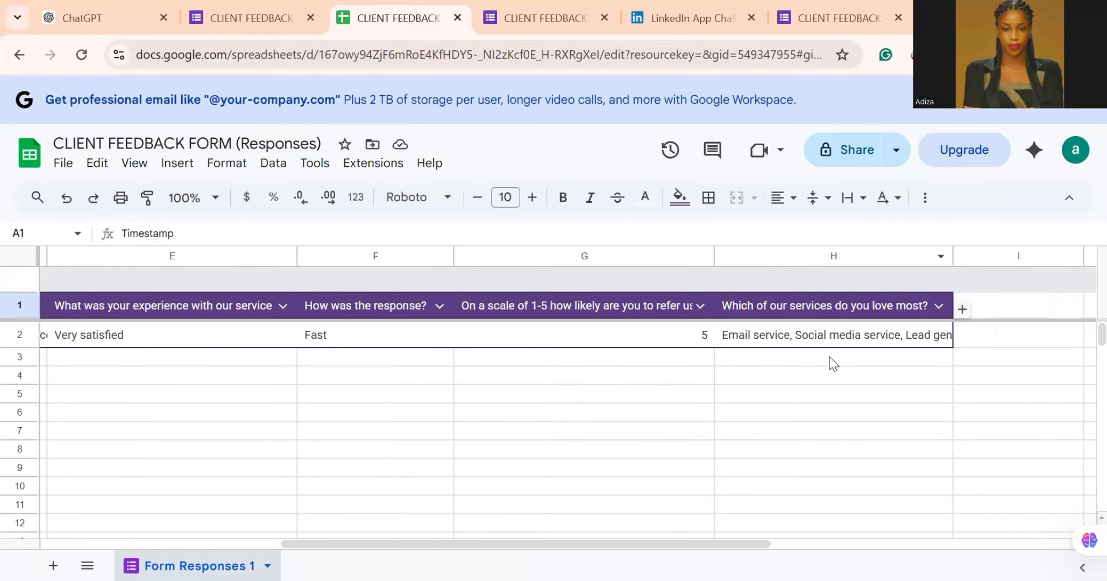